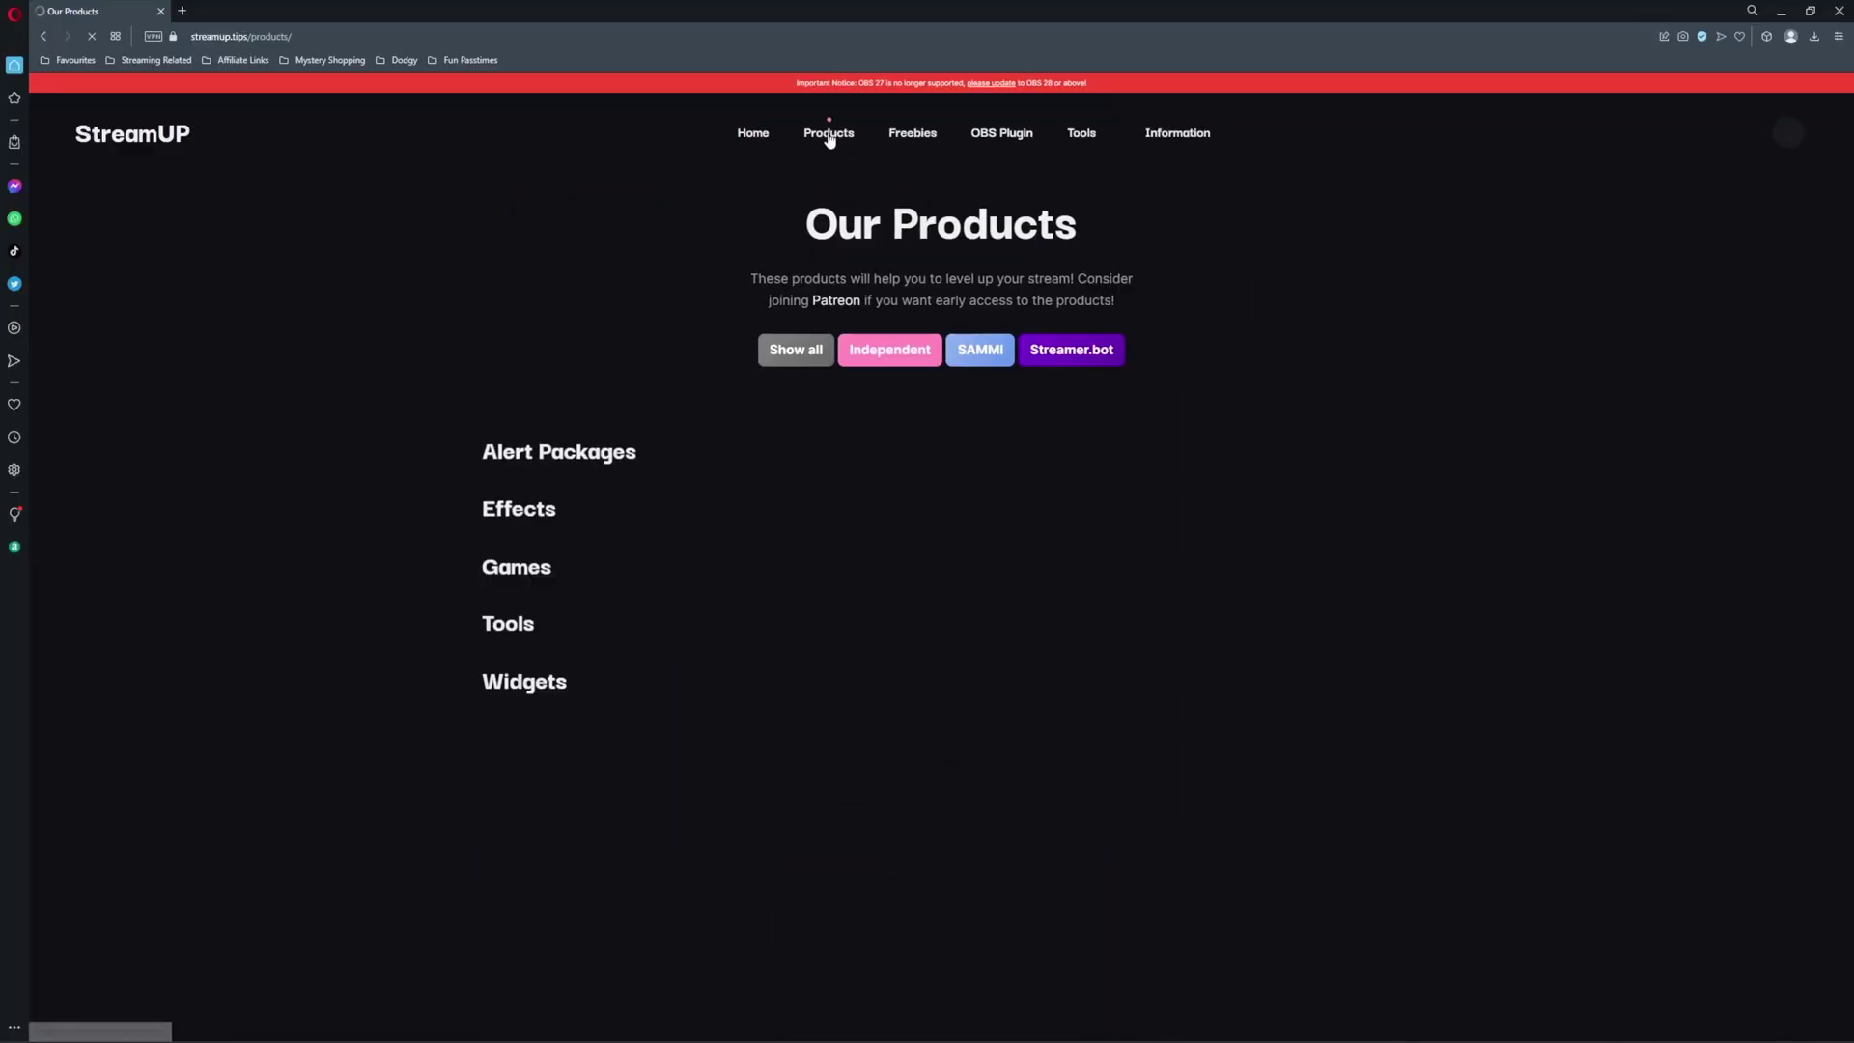
# Step: Open the iOS Notification Classic widget on Ko-fi and check out at a $1 price
pyautogui.moveTo(1849, 118); pyautogui.dragTo(1849, 753)
pyautogui.click(875, 396)
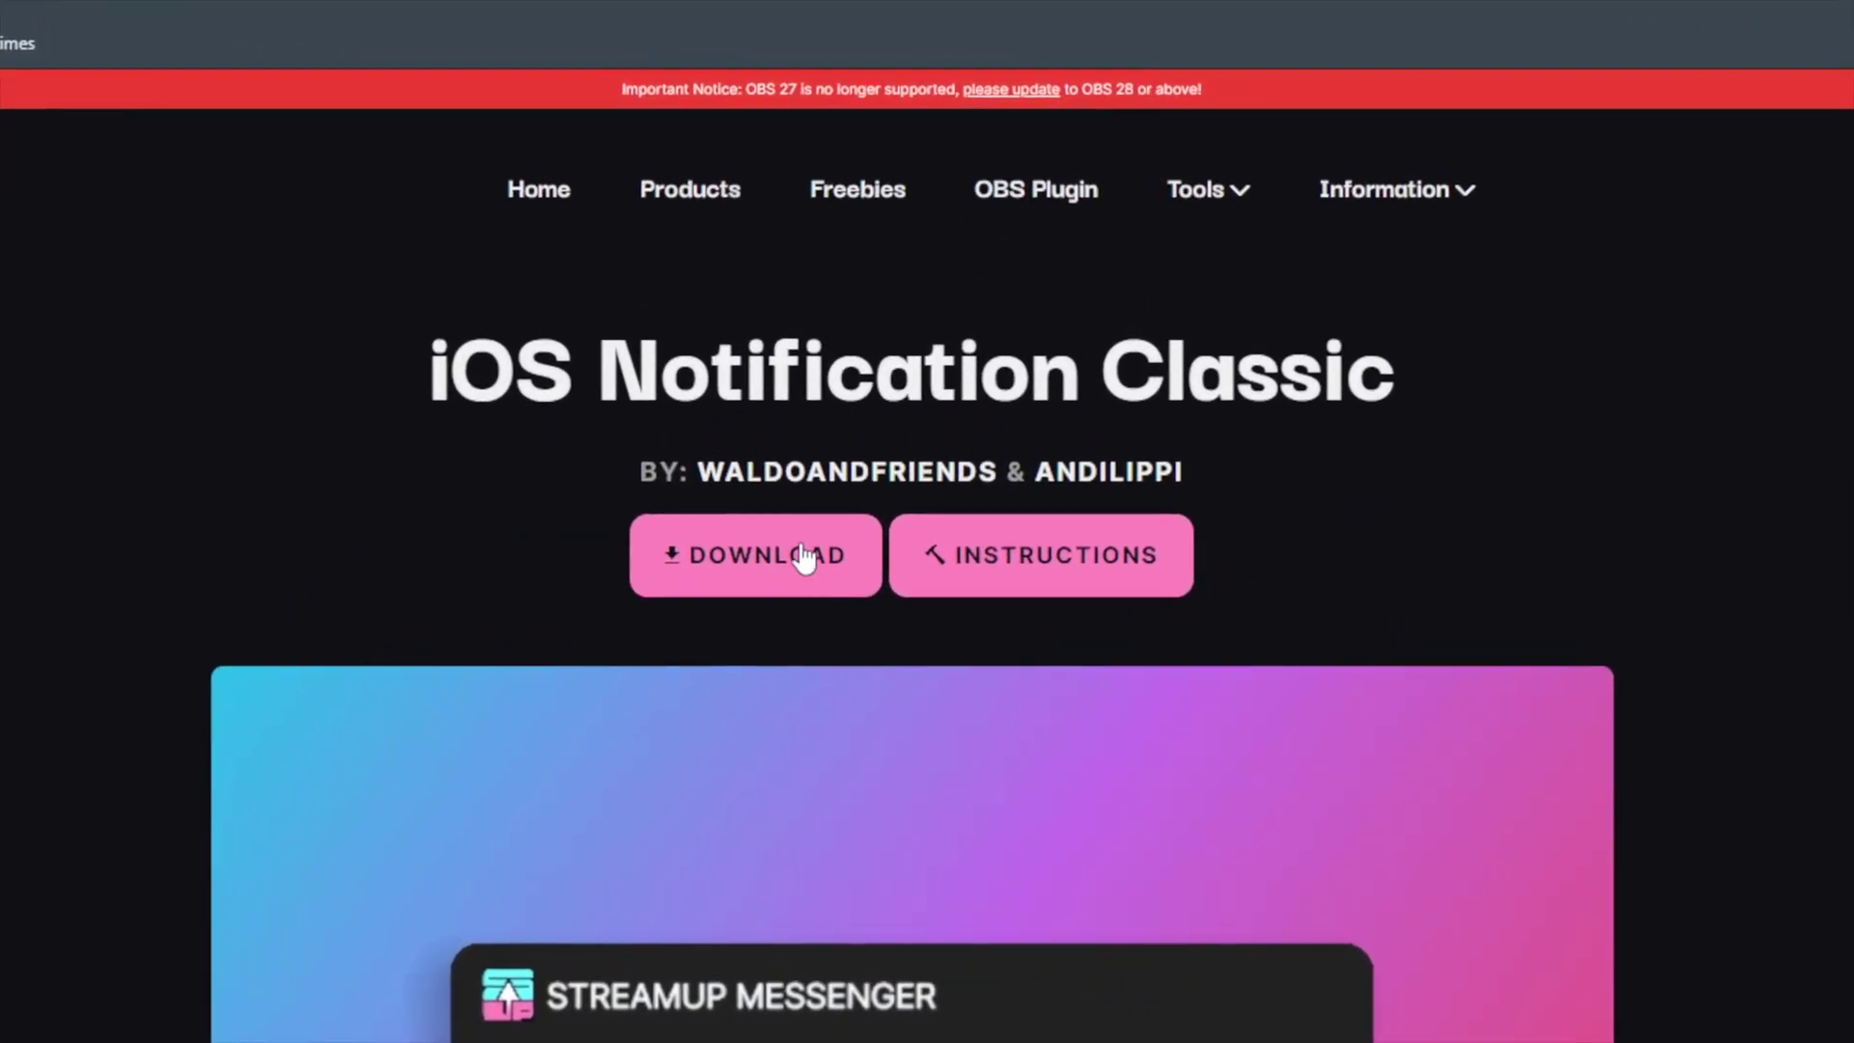
pyautogui.click(802, 557)
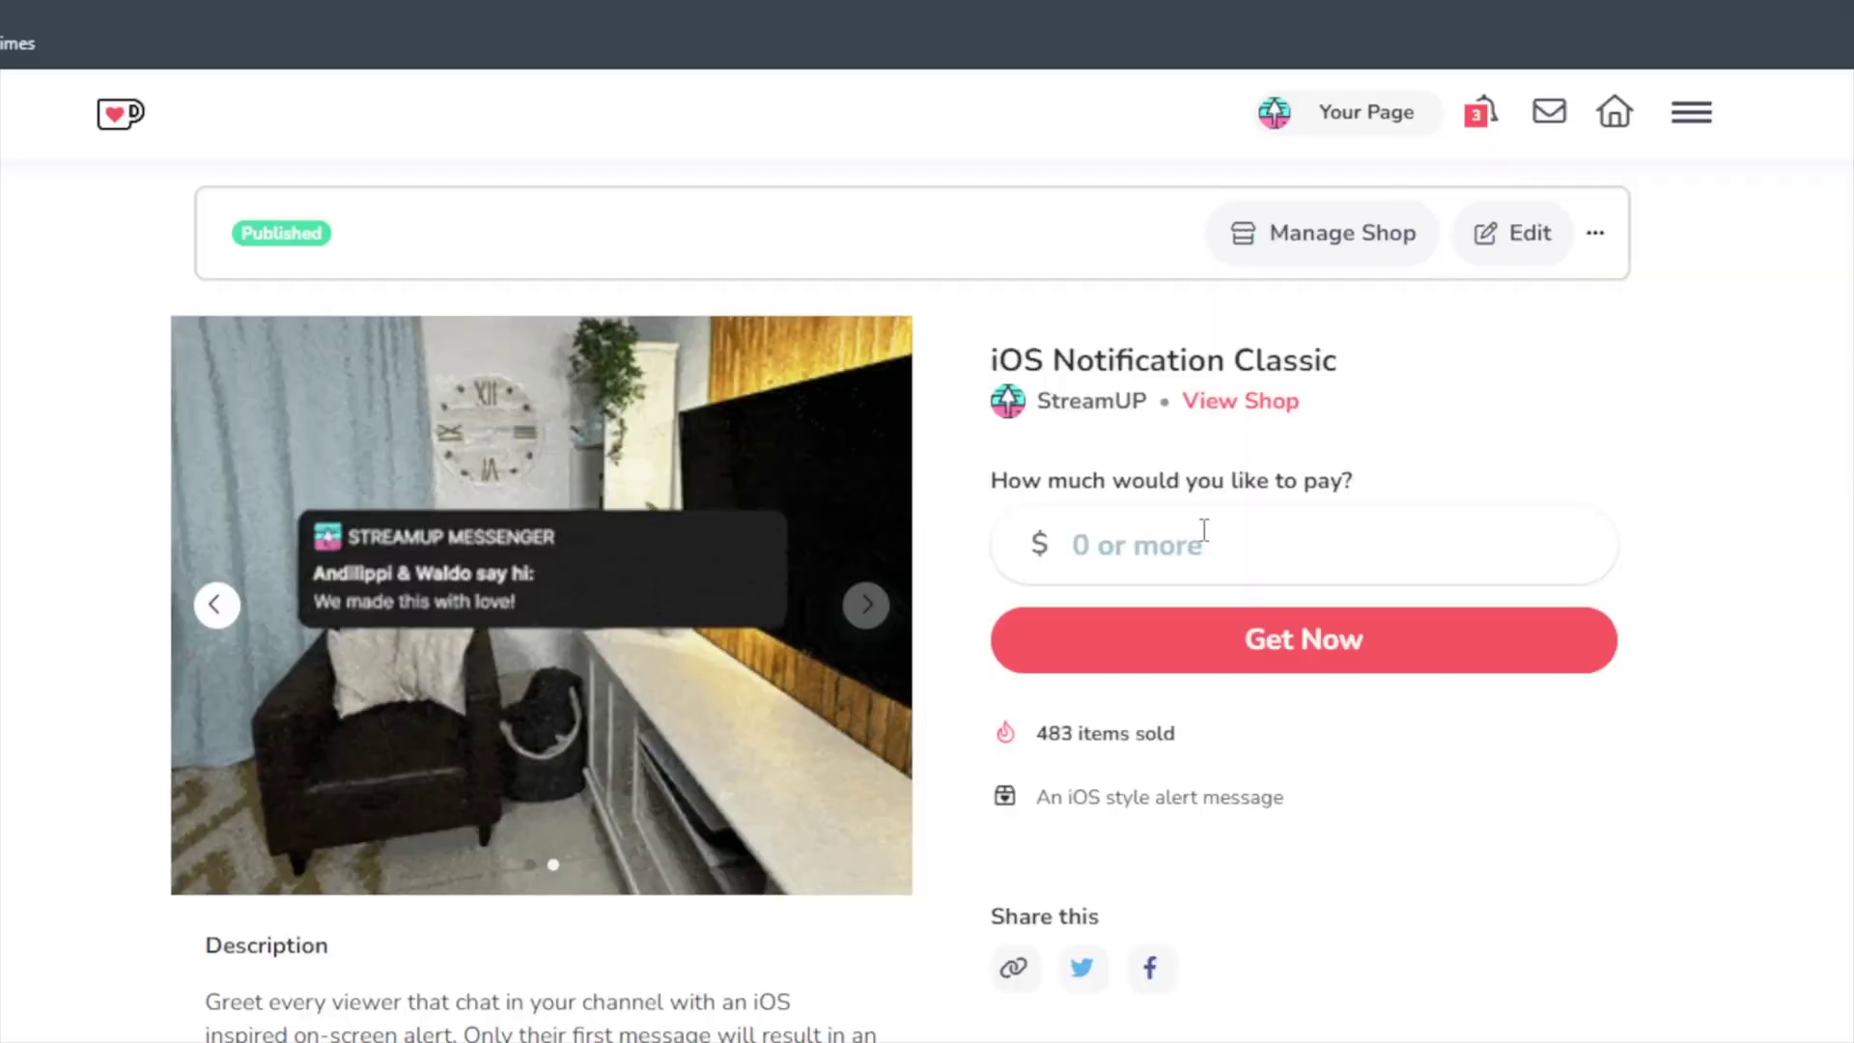
pyautogui.write('1')
pyautogui.click(1192, 662)
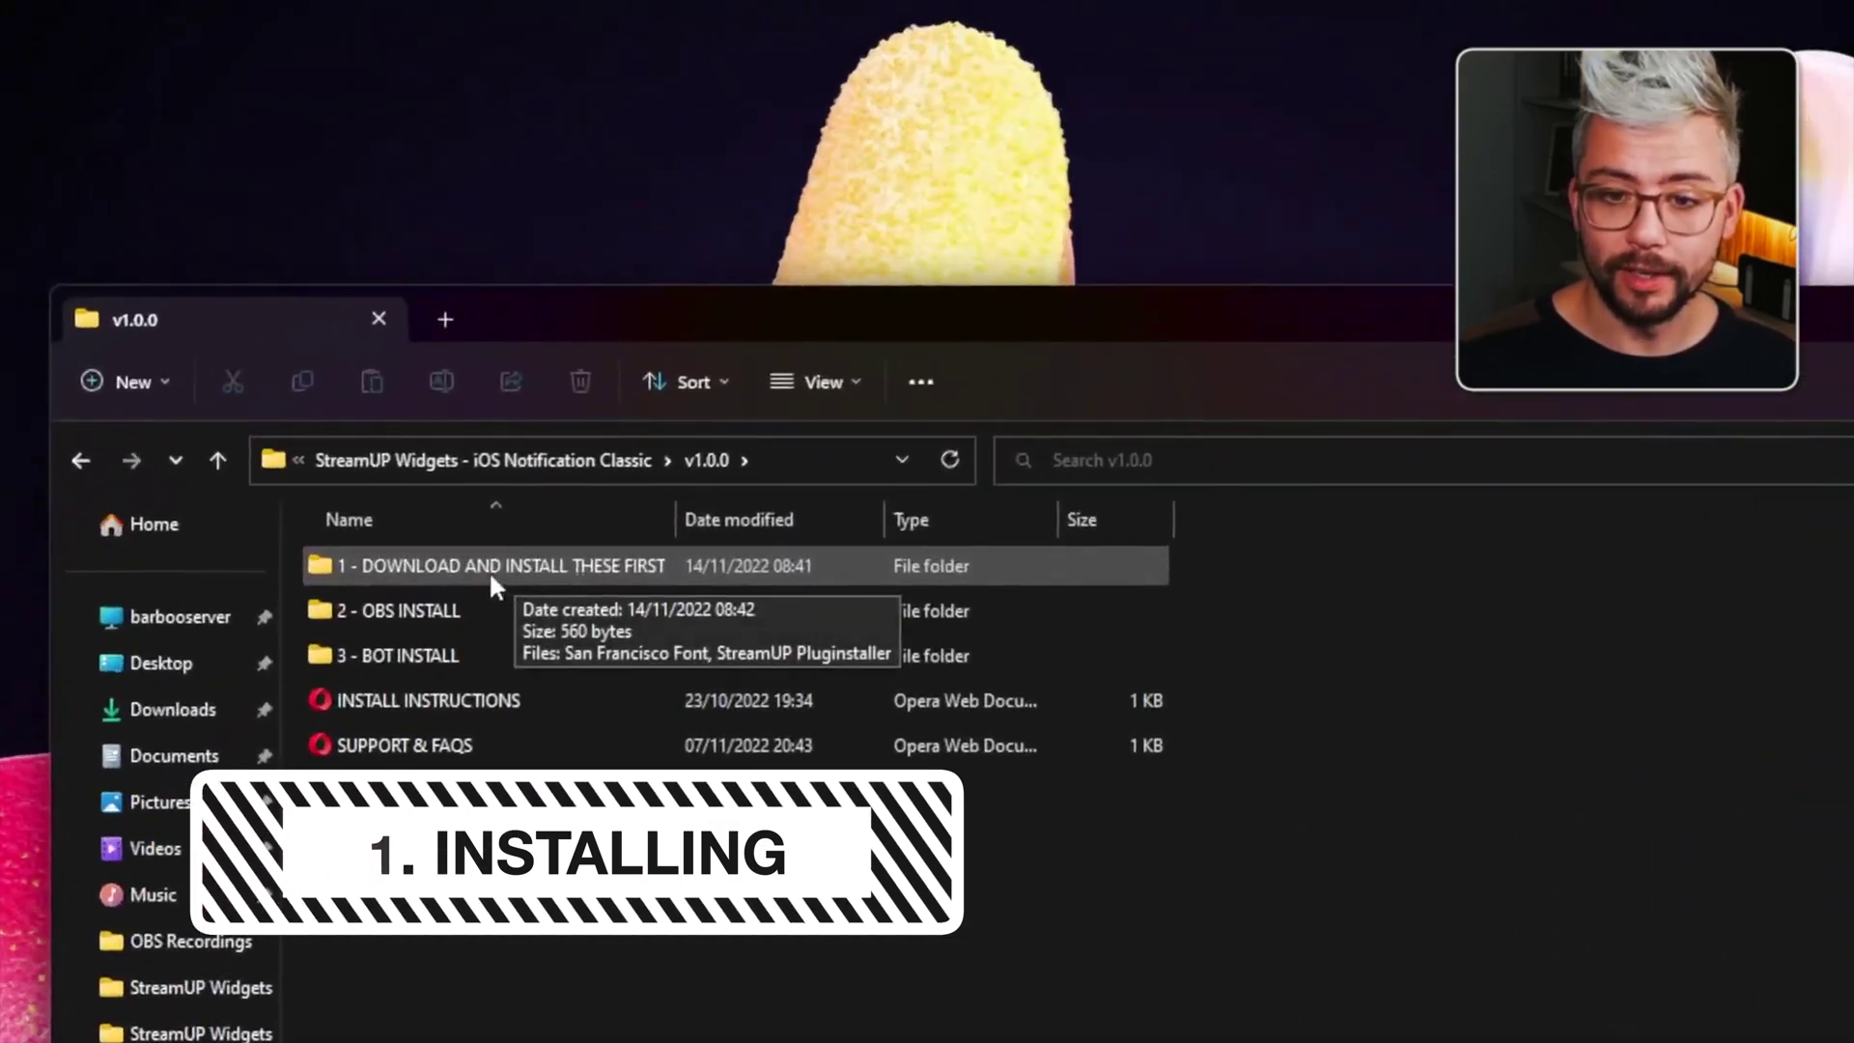
# Step: Open '1 - DOWNLOAD AND INSTALL THESE FIRST' and launch its San Francisco Font link
pyautogui.doubleClick(719, 356)
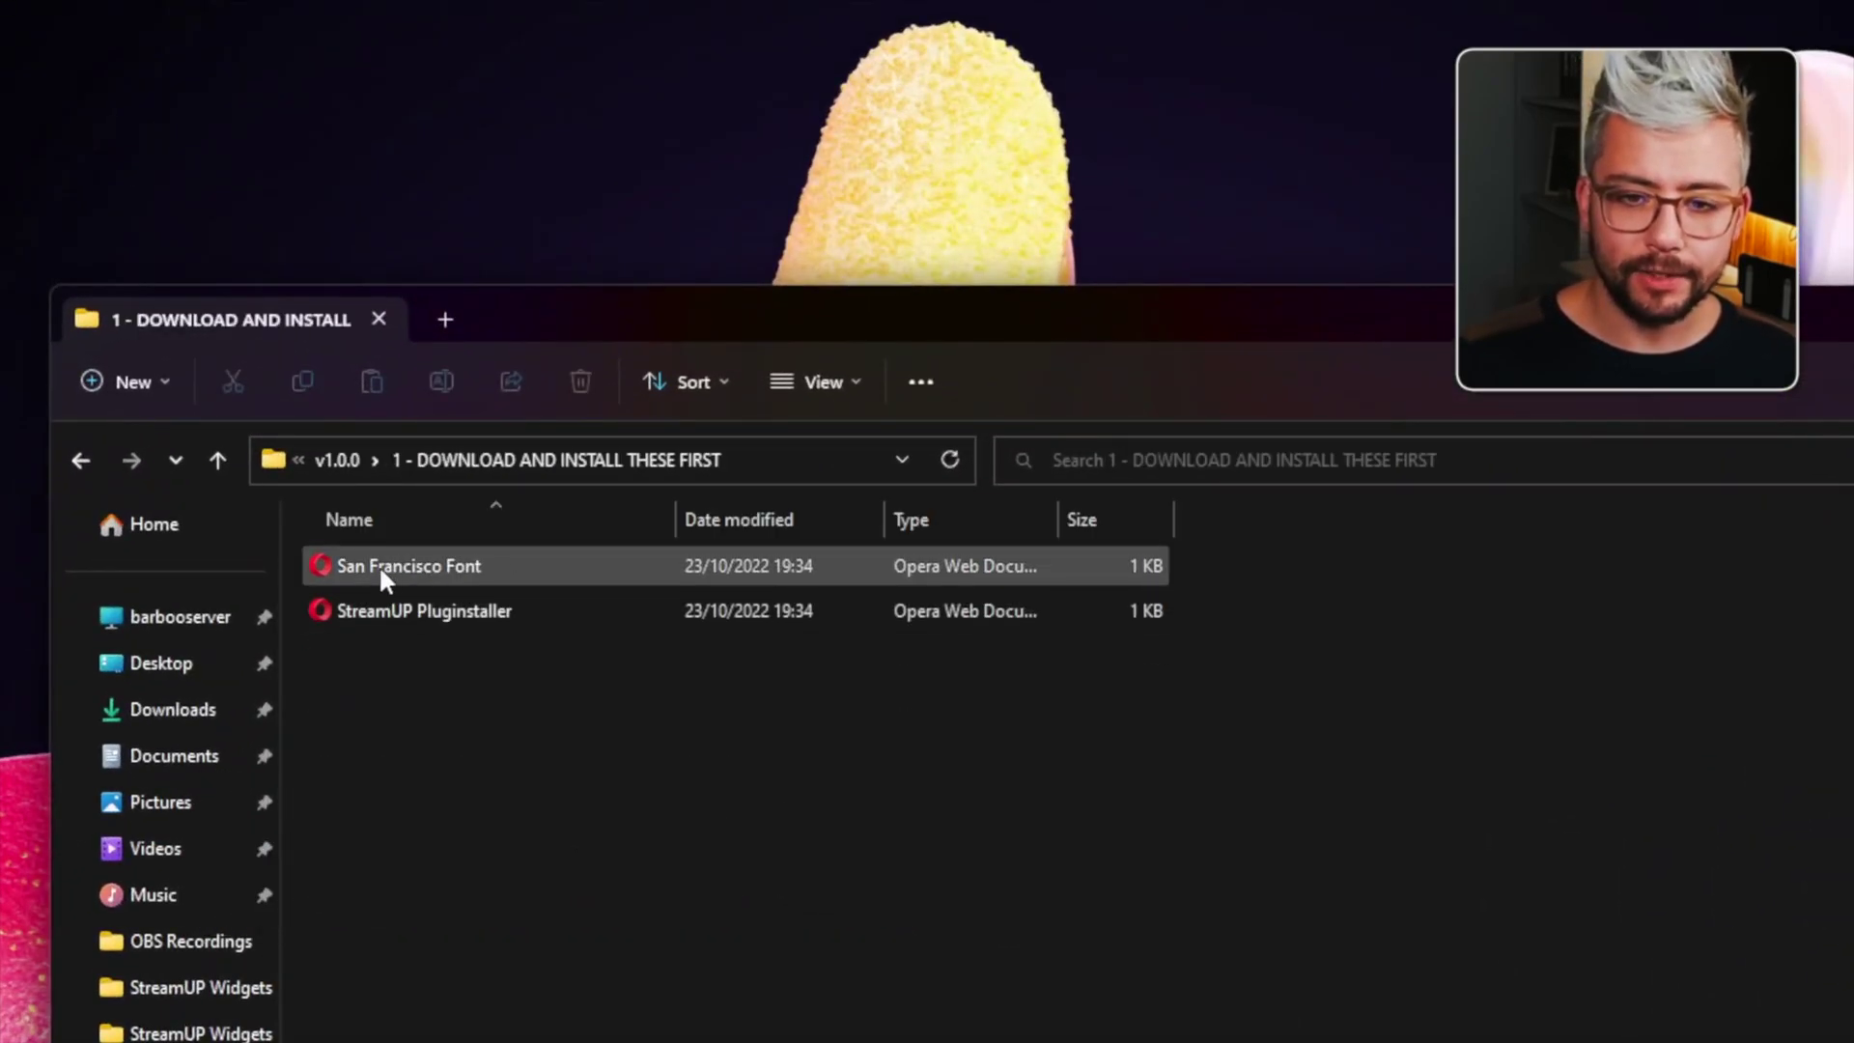
pyautogui.doubleClick(450, 562)
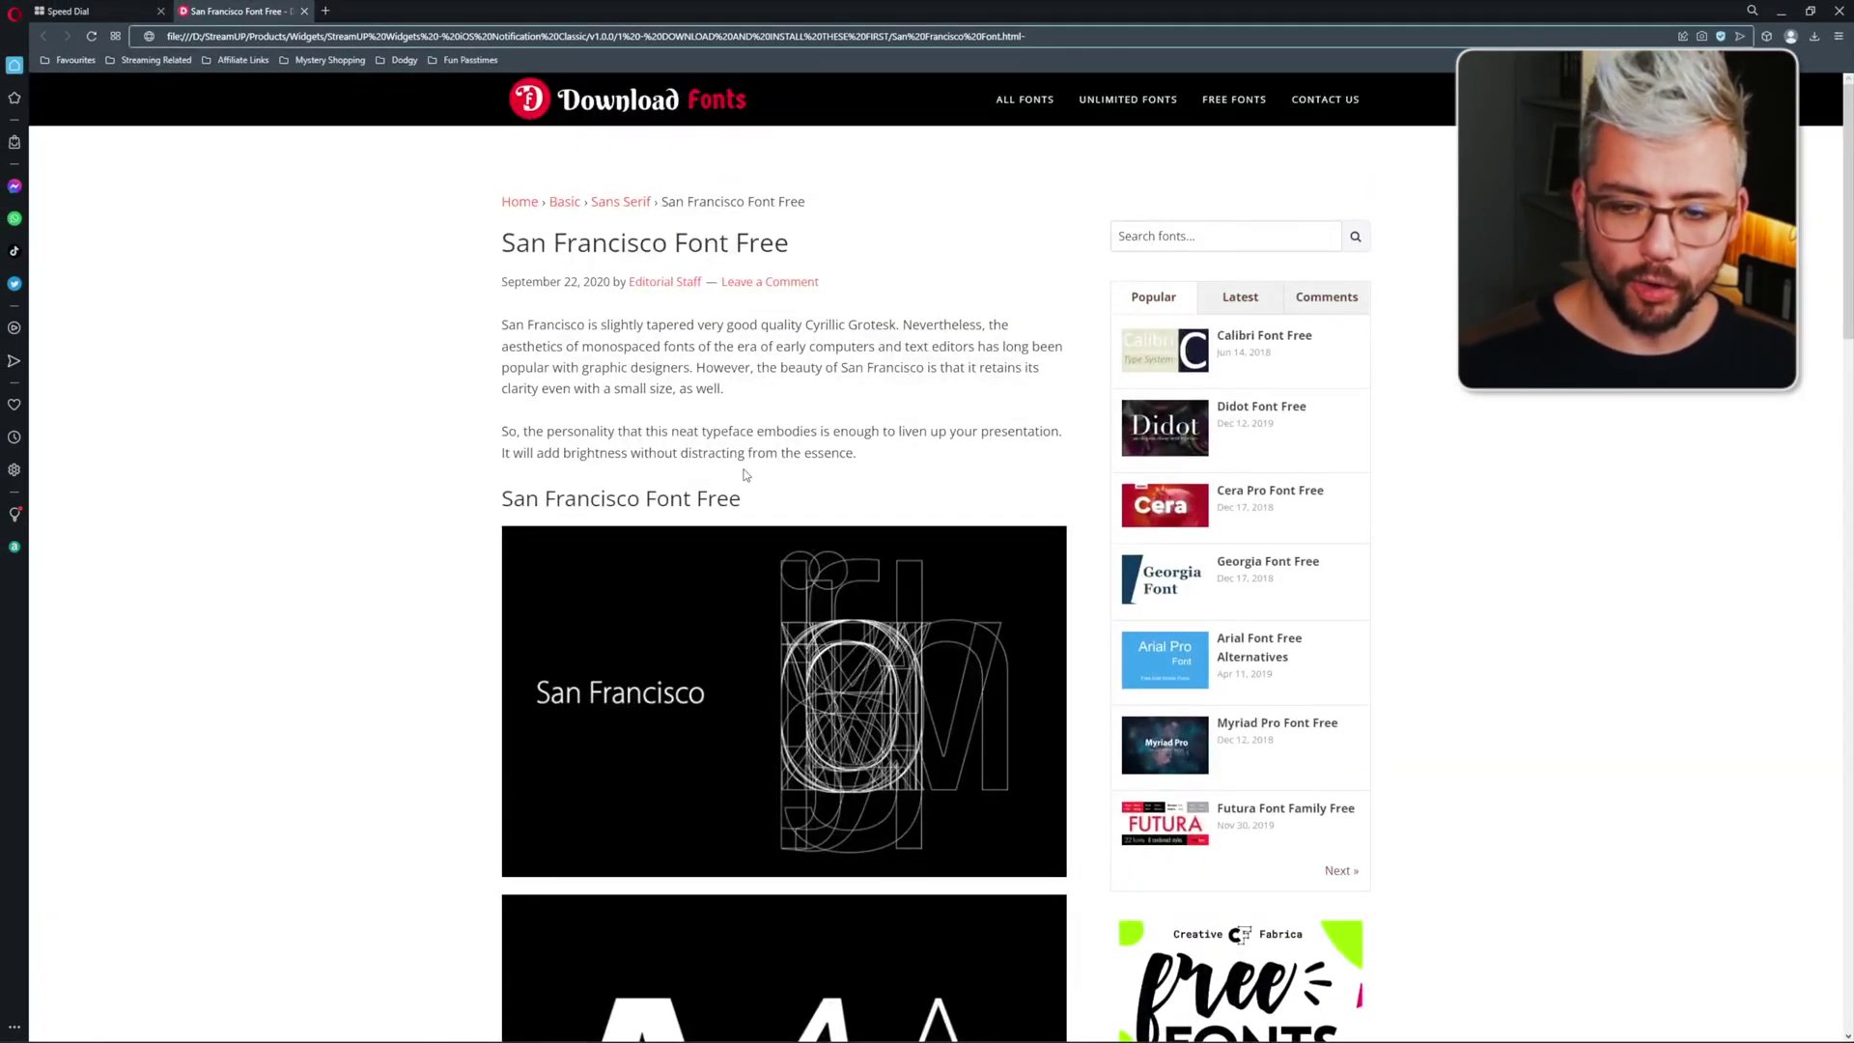
# Step: Scroll to the San Francisco Font download section, a free TTF in a .Zip
pyautogui.scroll(-20, 745, 474)
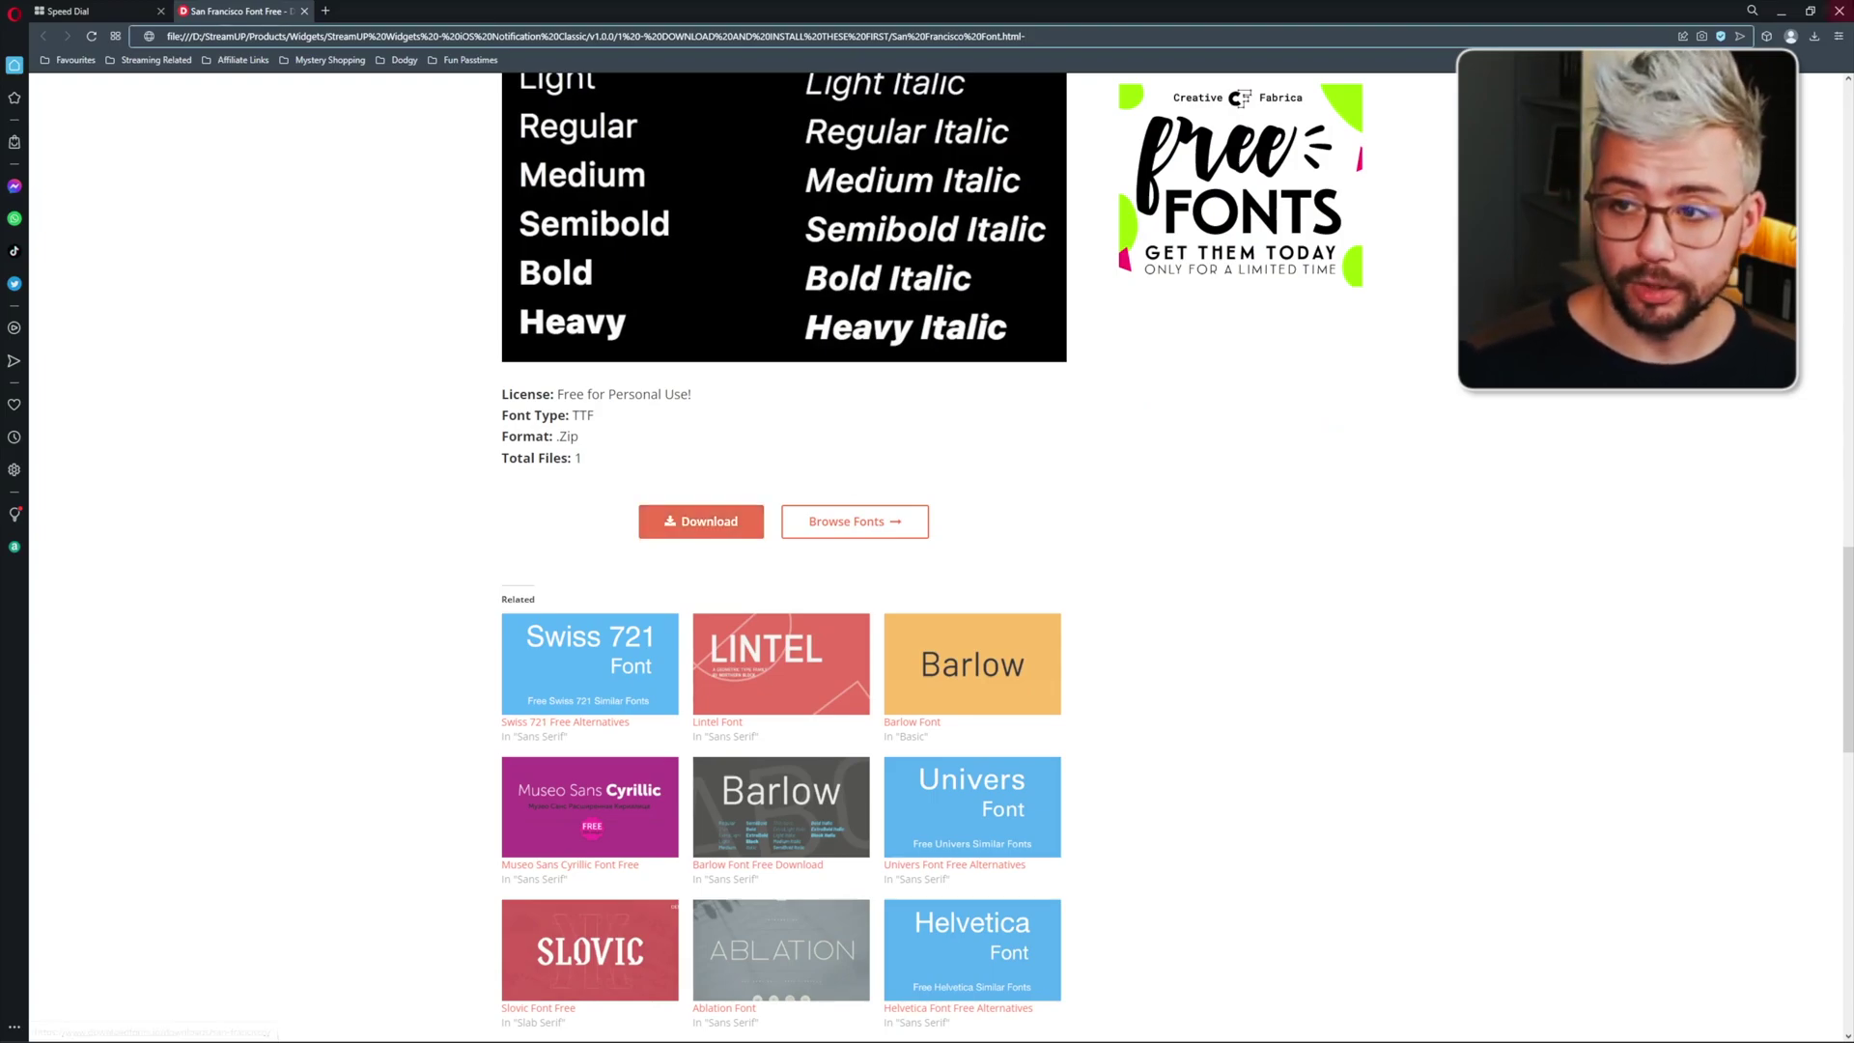
# Step: Open the StreamUP Pluginstaller Ko-fi page from the folder, clear its price, then return to Explorer
pyautogui.click(1780, 13)
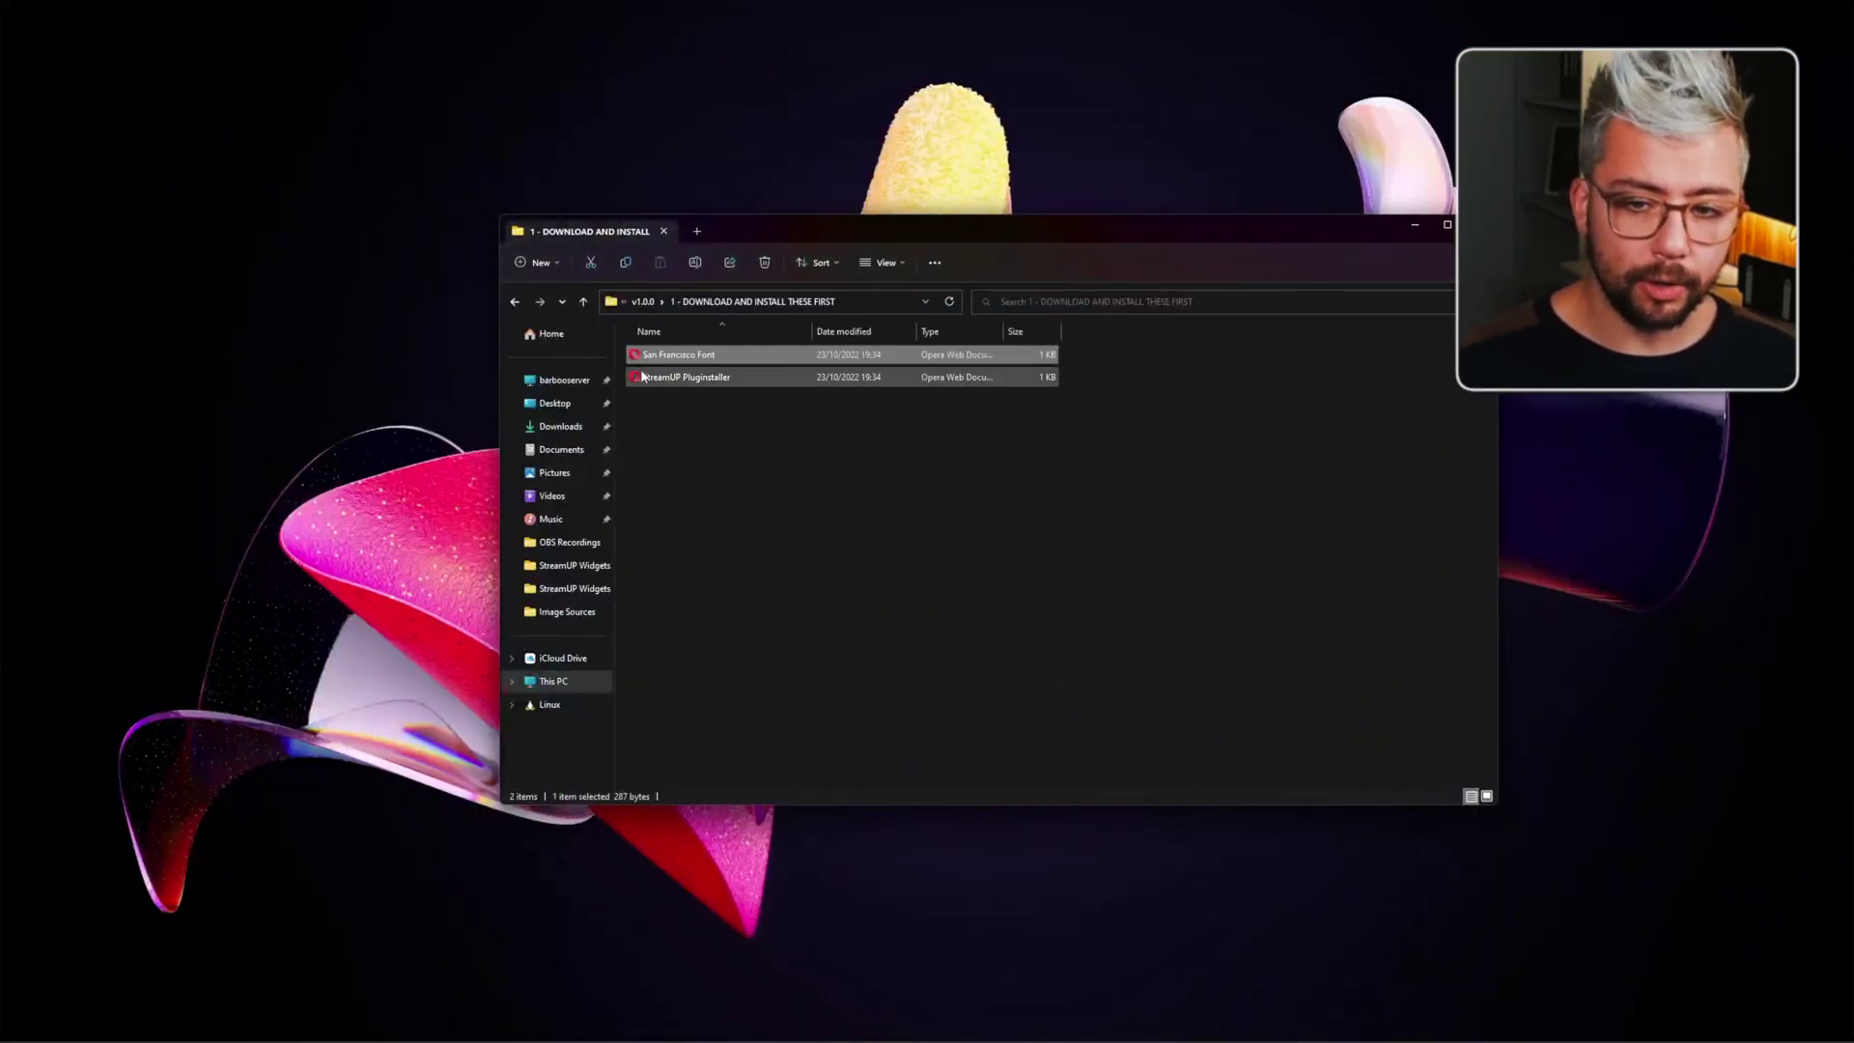
pyautogui.click(674, 379)
pyautogui.doubleClick(683, 380)
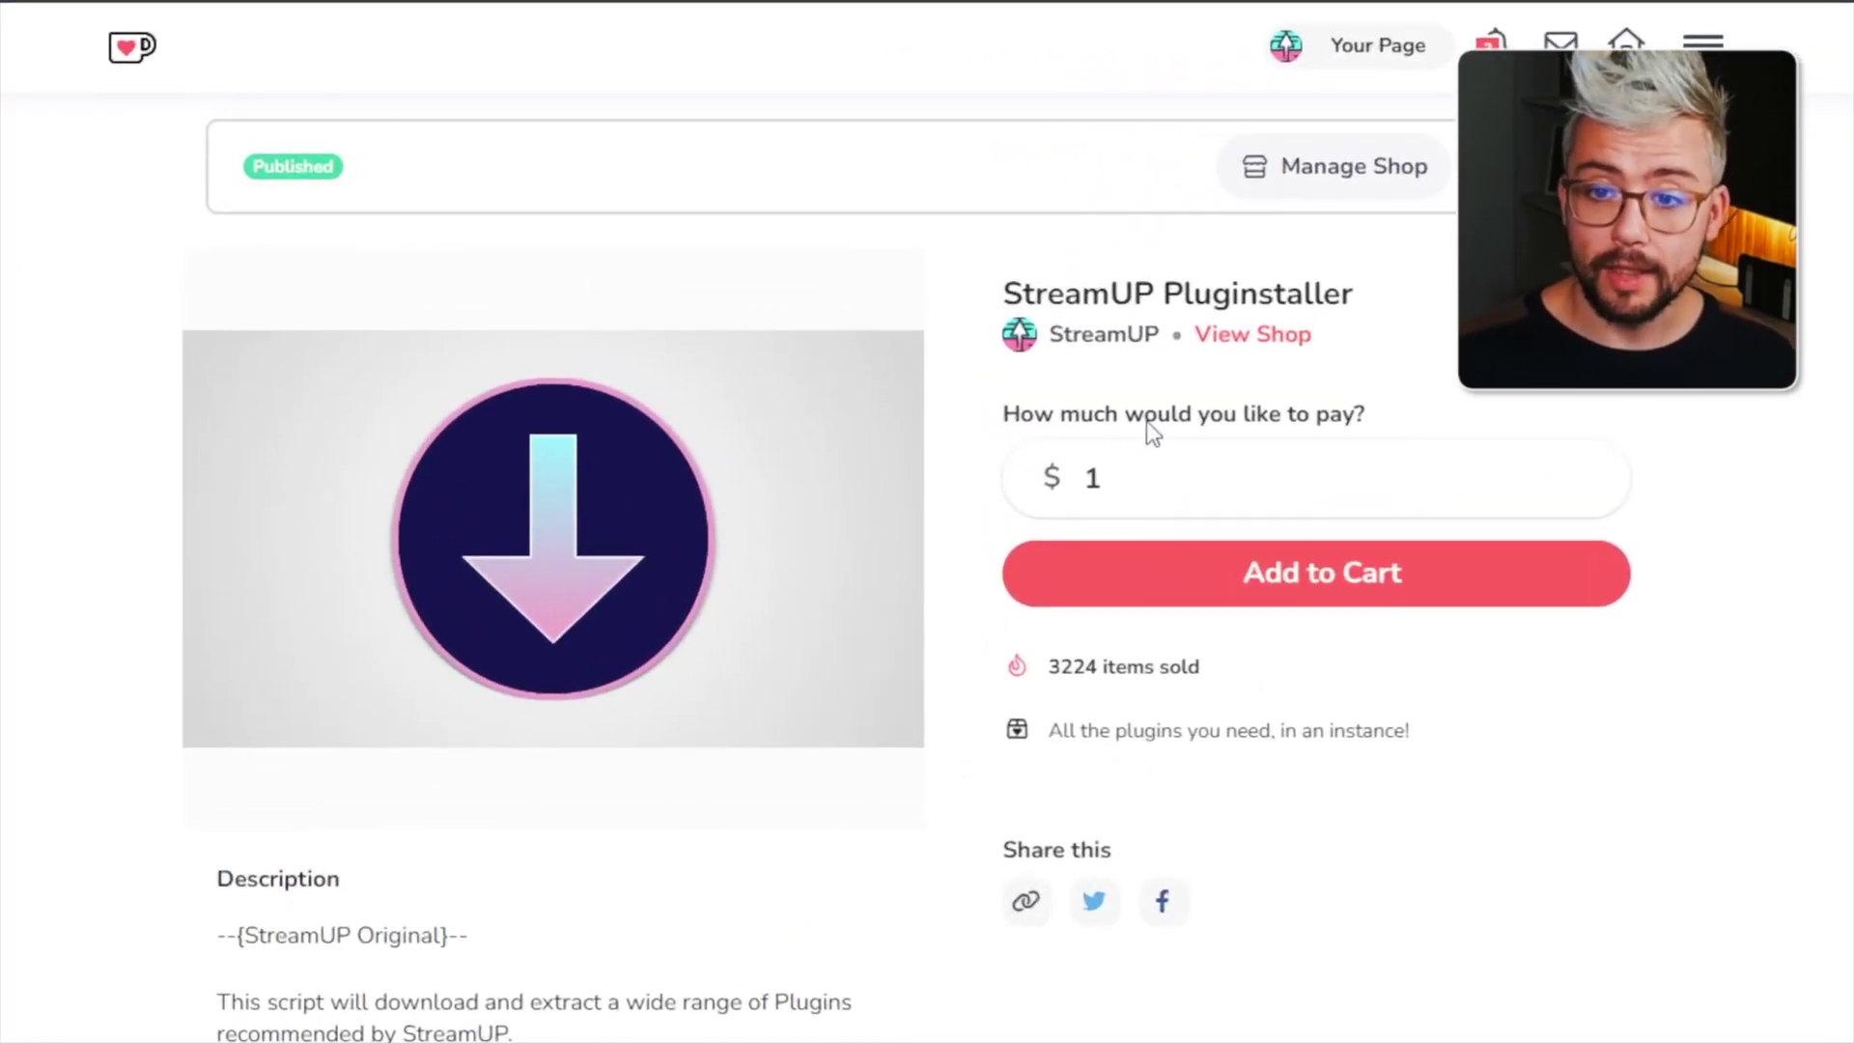
pyautogui.press('BackSpace')
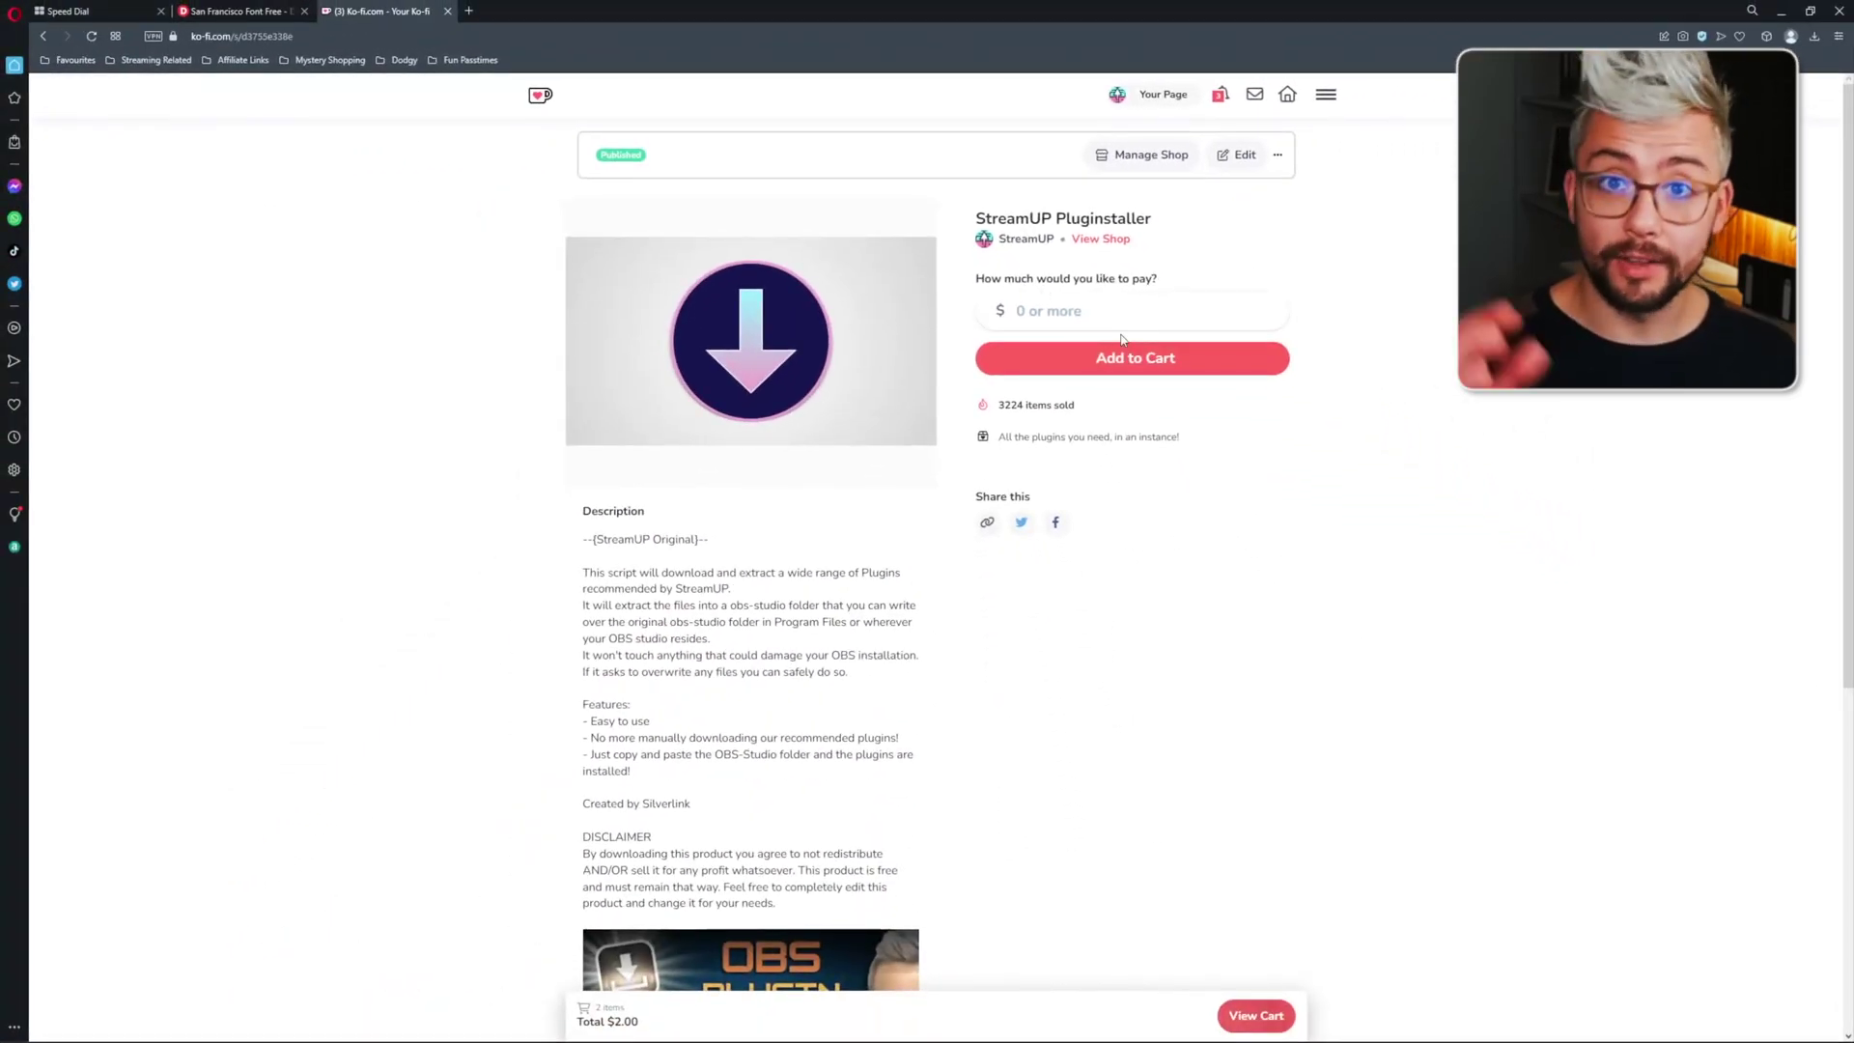
pyautogui.scroll(-5, 1125, 387)
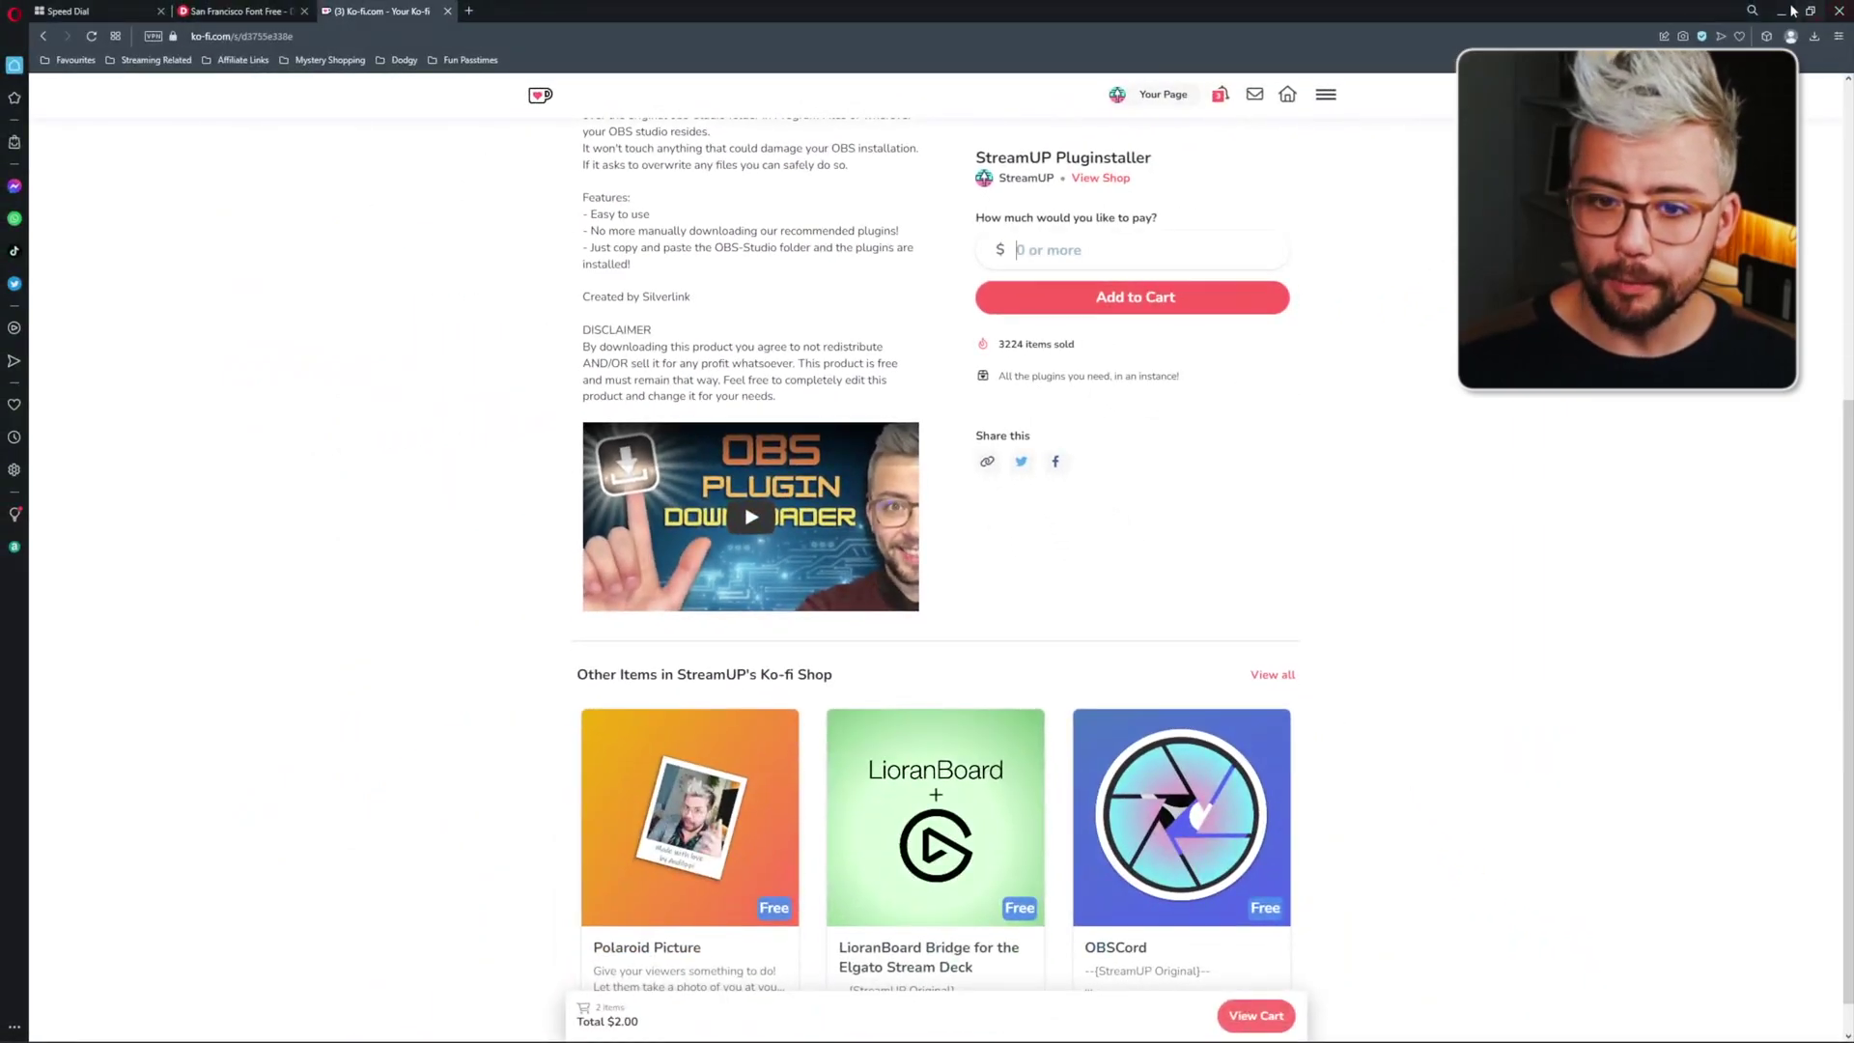
pyautogui.click(1788, 11)
# Step: Import the iOS Notification StreamUP file from v1.0.0\2 - OBS INSTALL via Tools > StreamUP
pyautogui.click(639, 300)
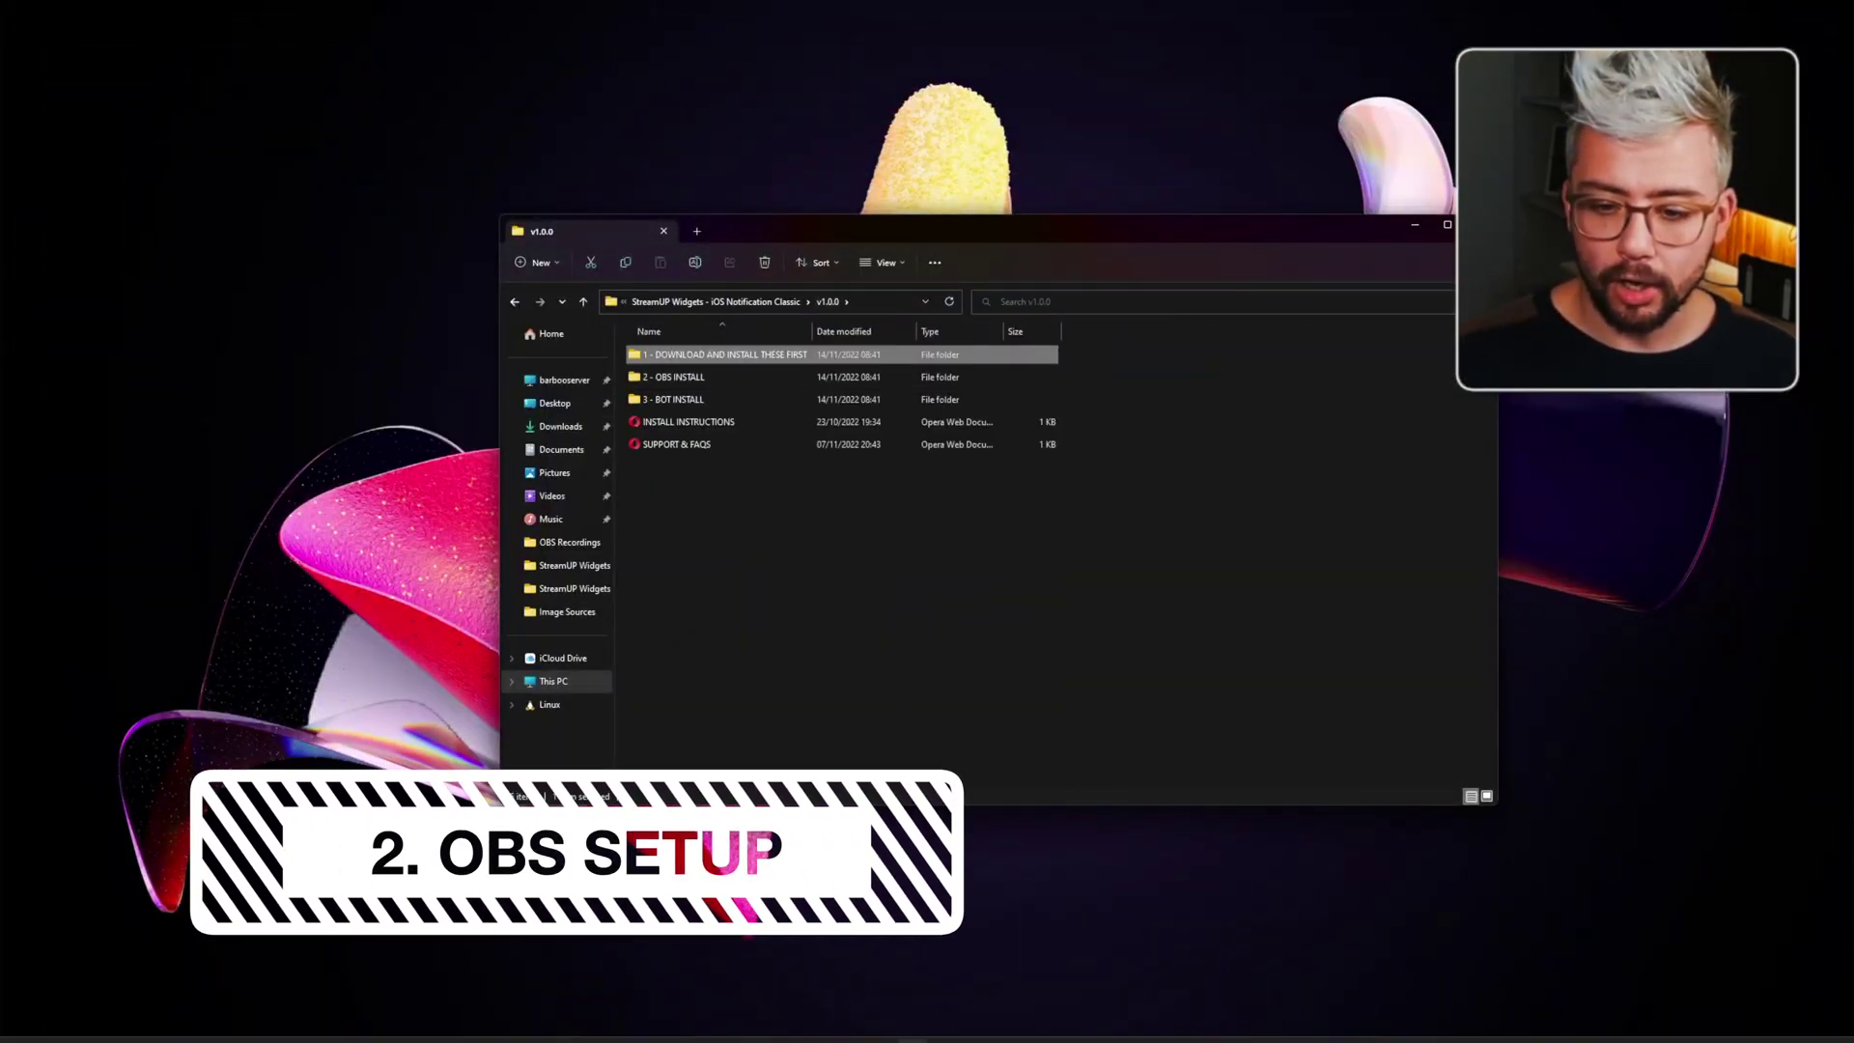
pyautogui.click(1039, 1025)
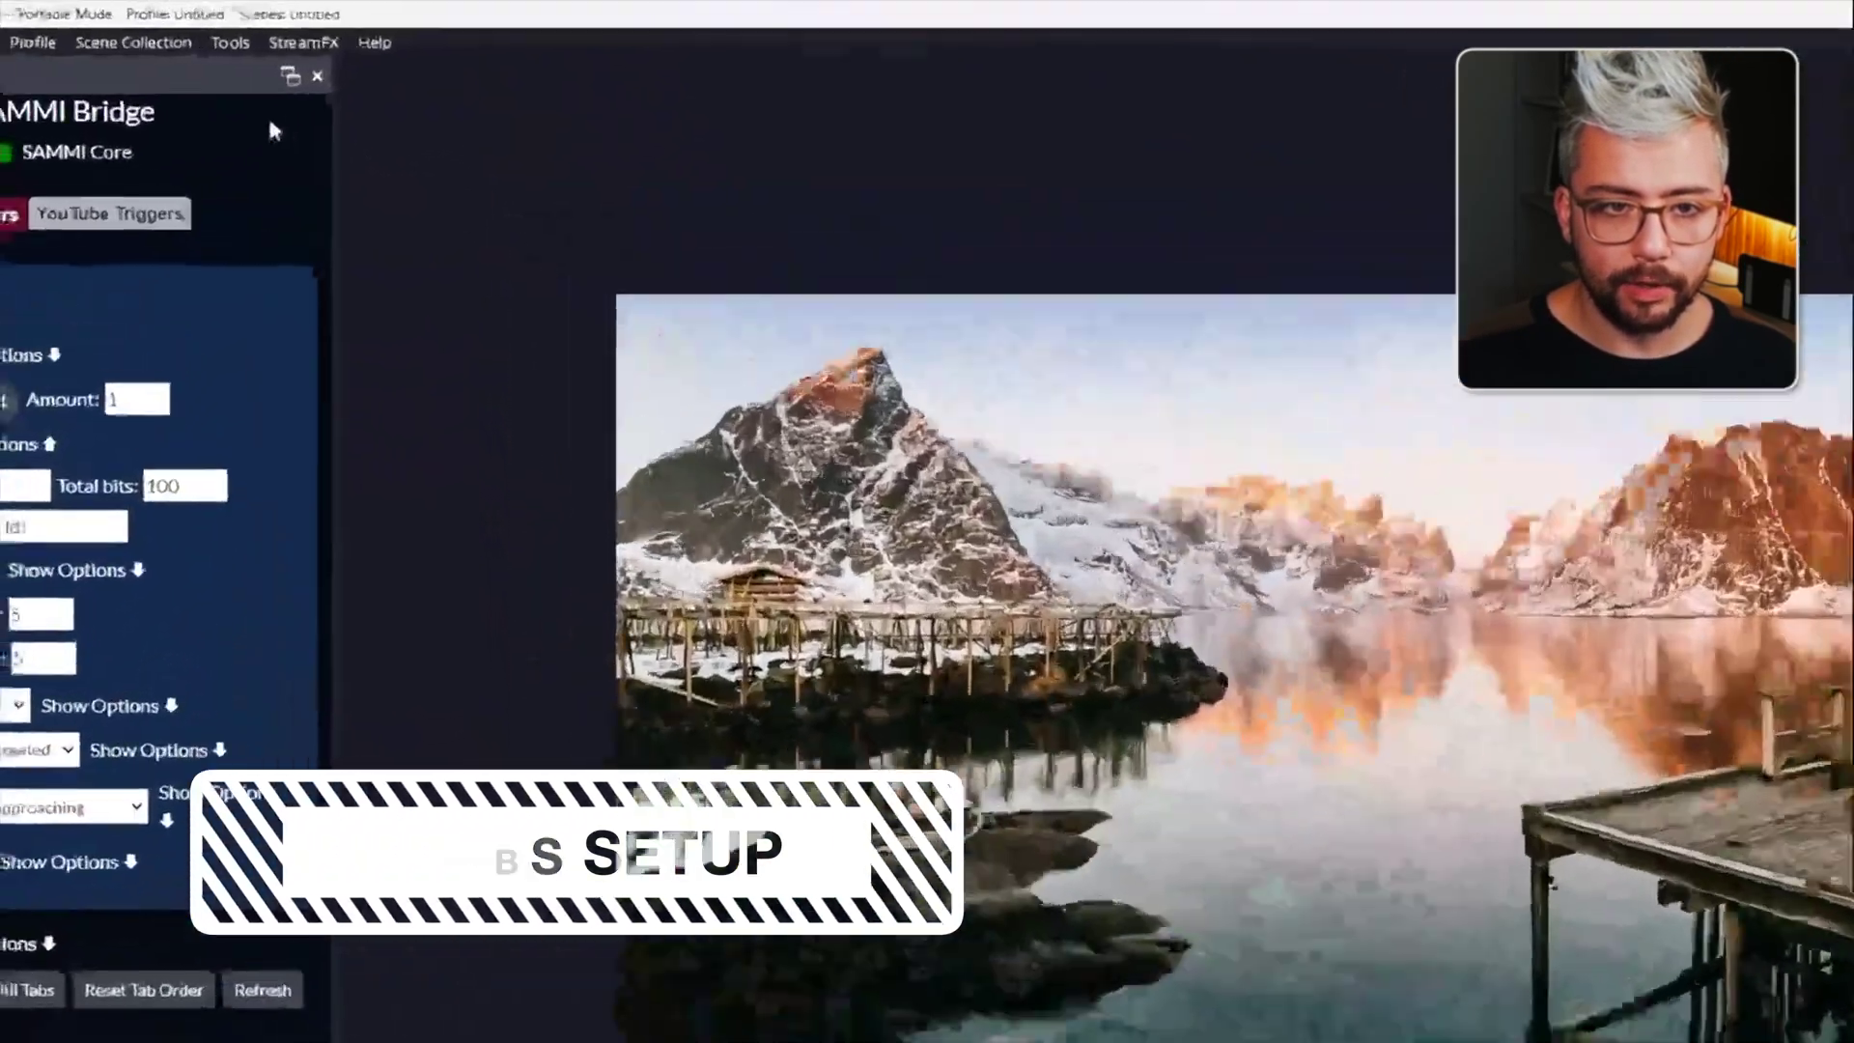
pyautogui.click(230, 43)
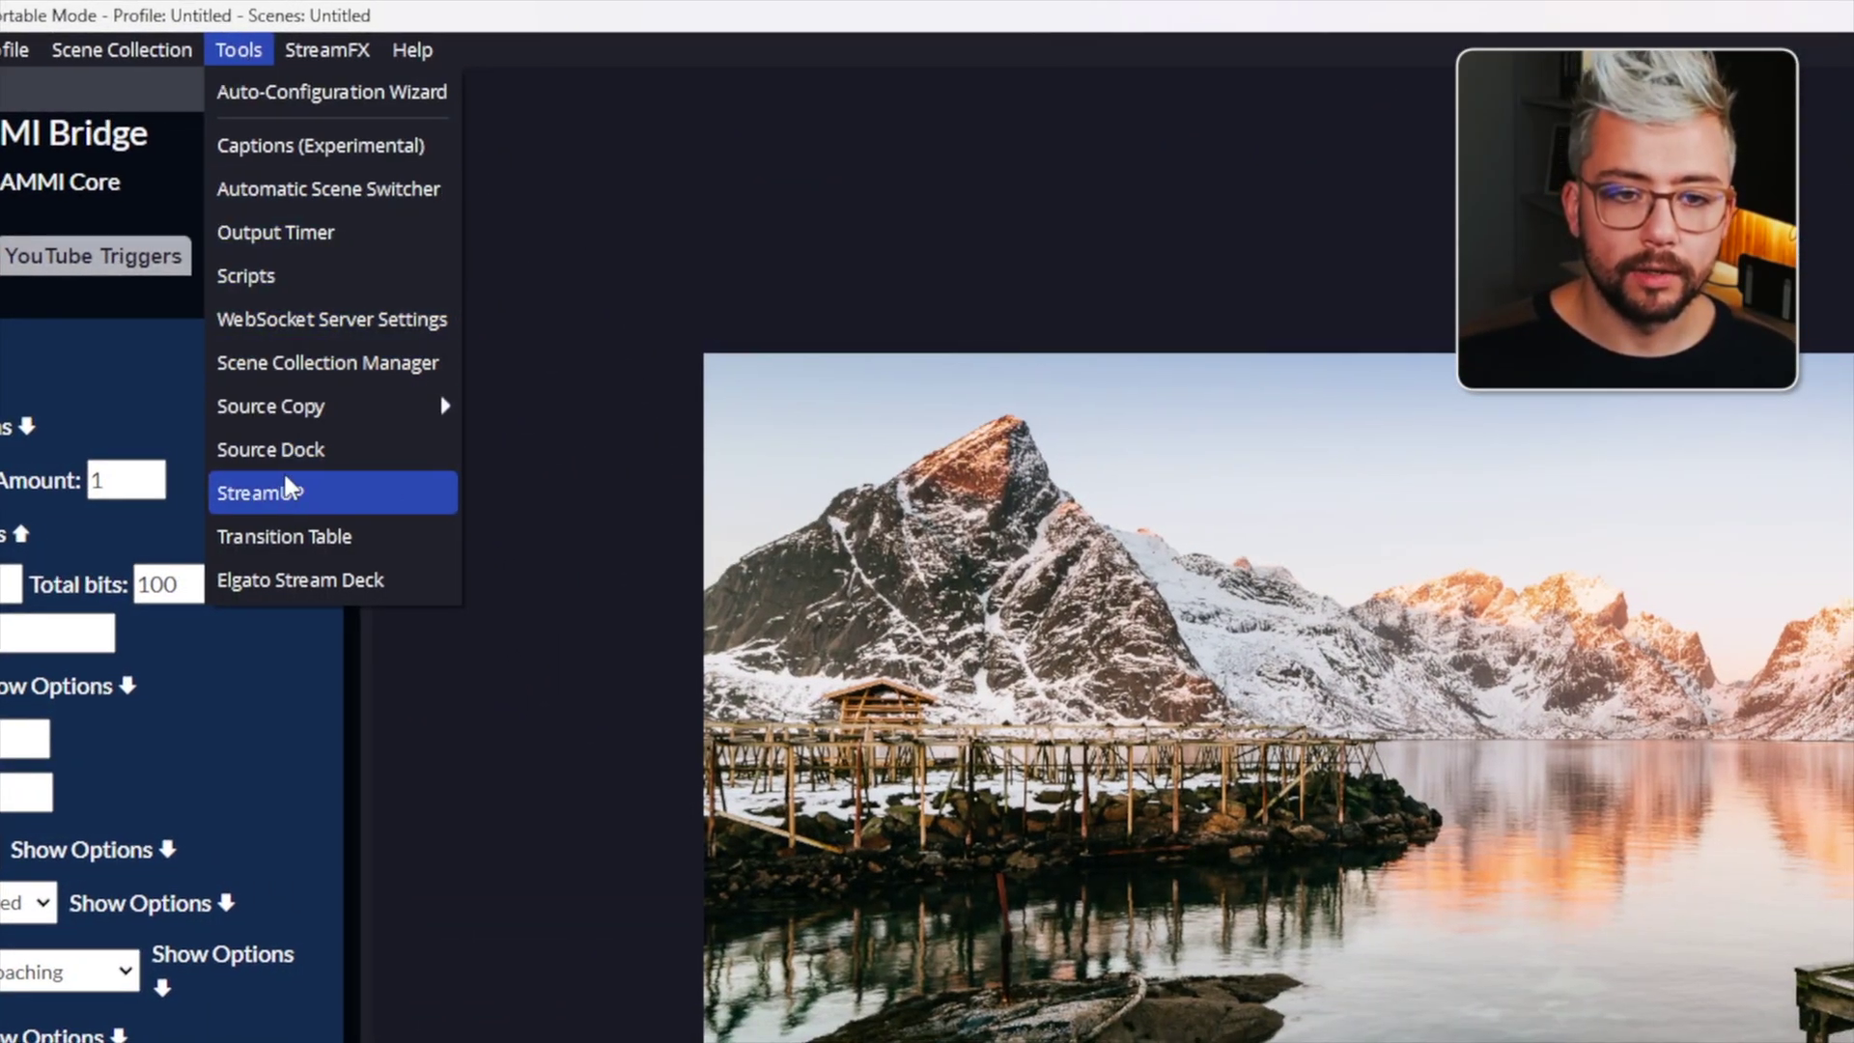
pyautogui.click(288, 491)
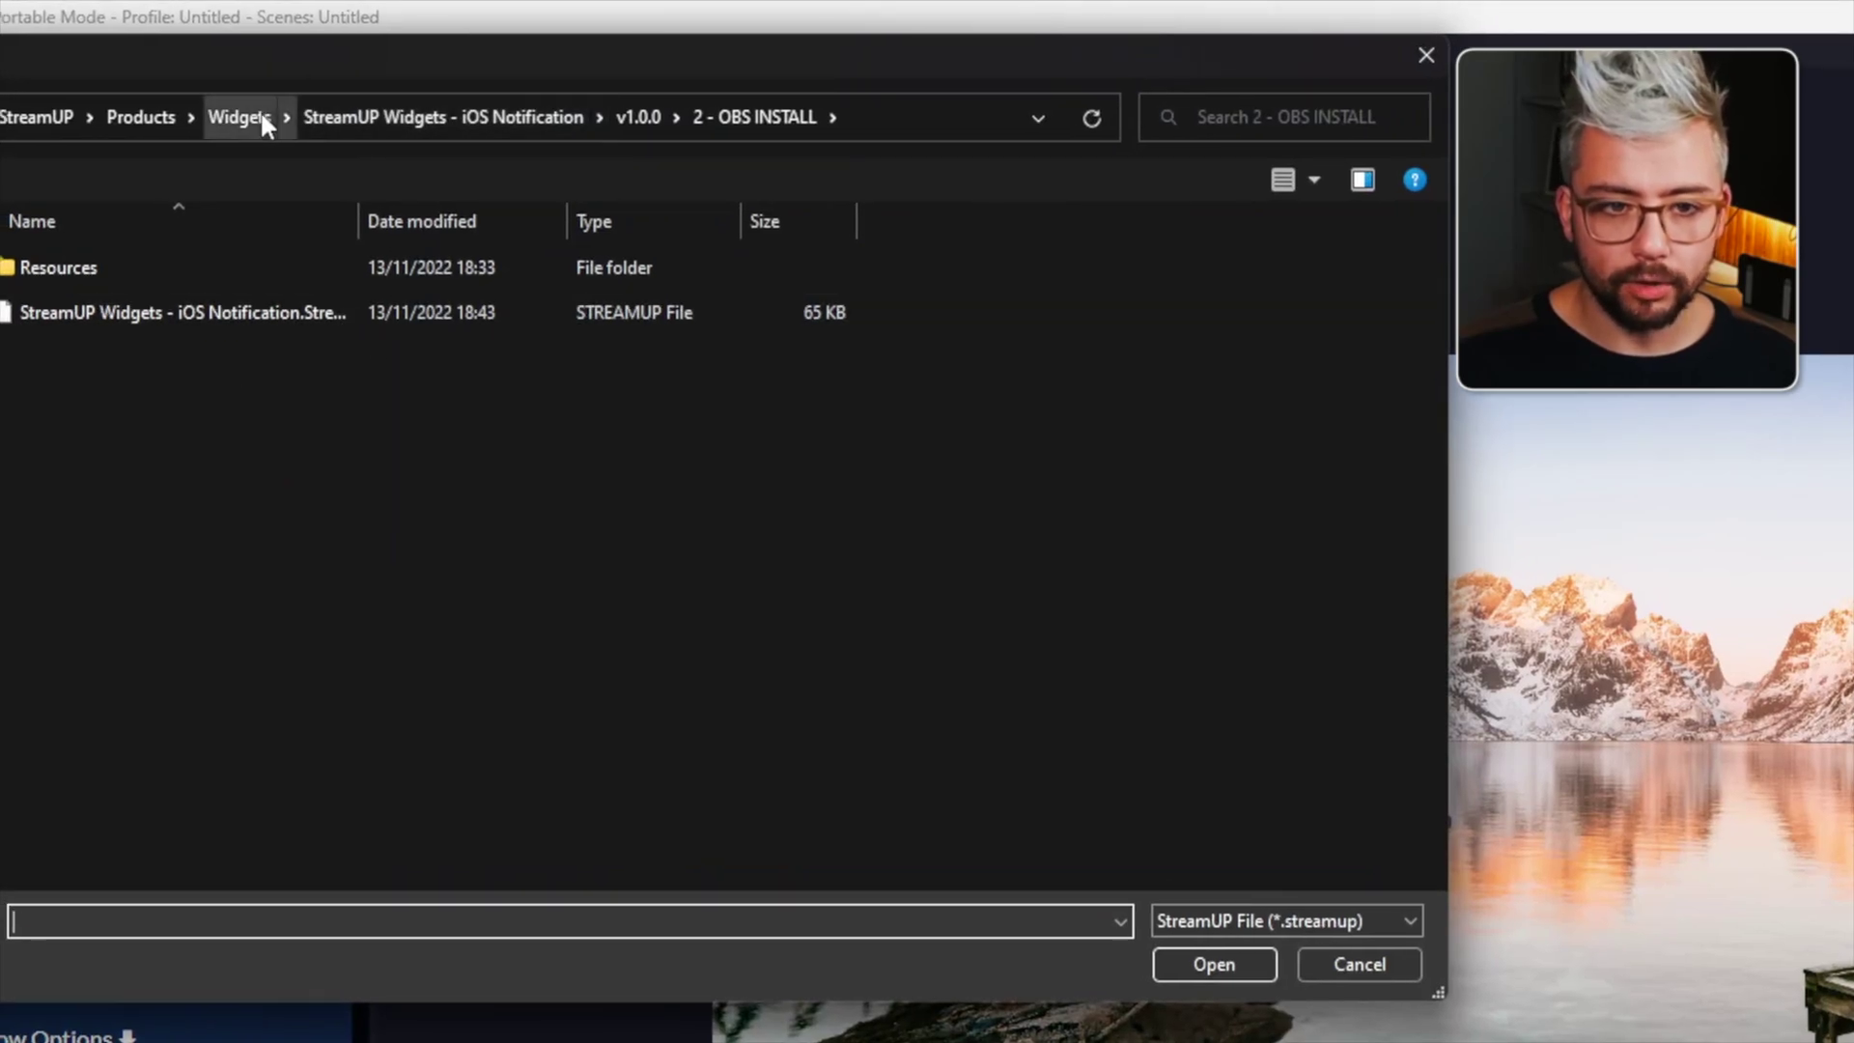
pyautogui.click(249, 116)
pyautogui.doubleClick(240, 357)
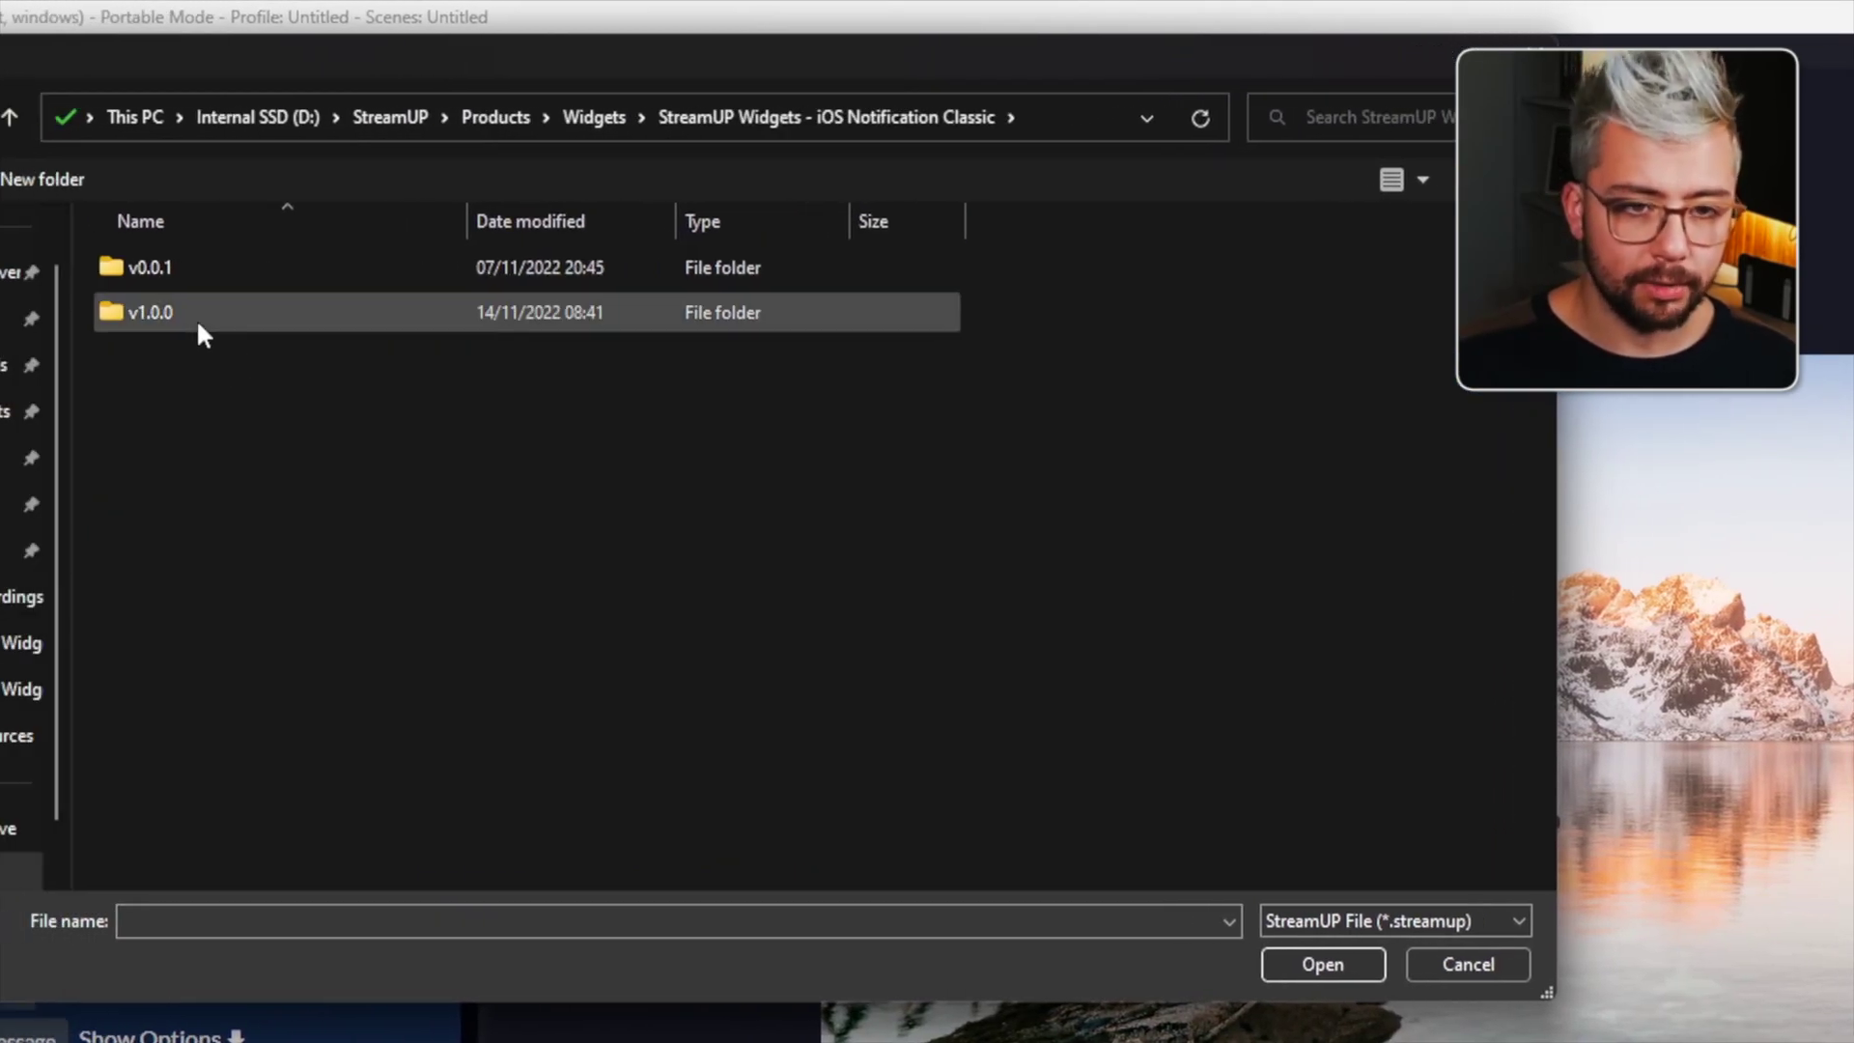
pyautogui.doubleClick(135, 323)
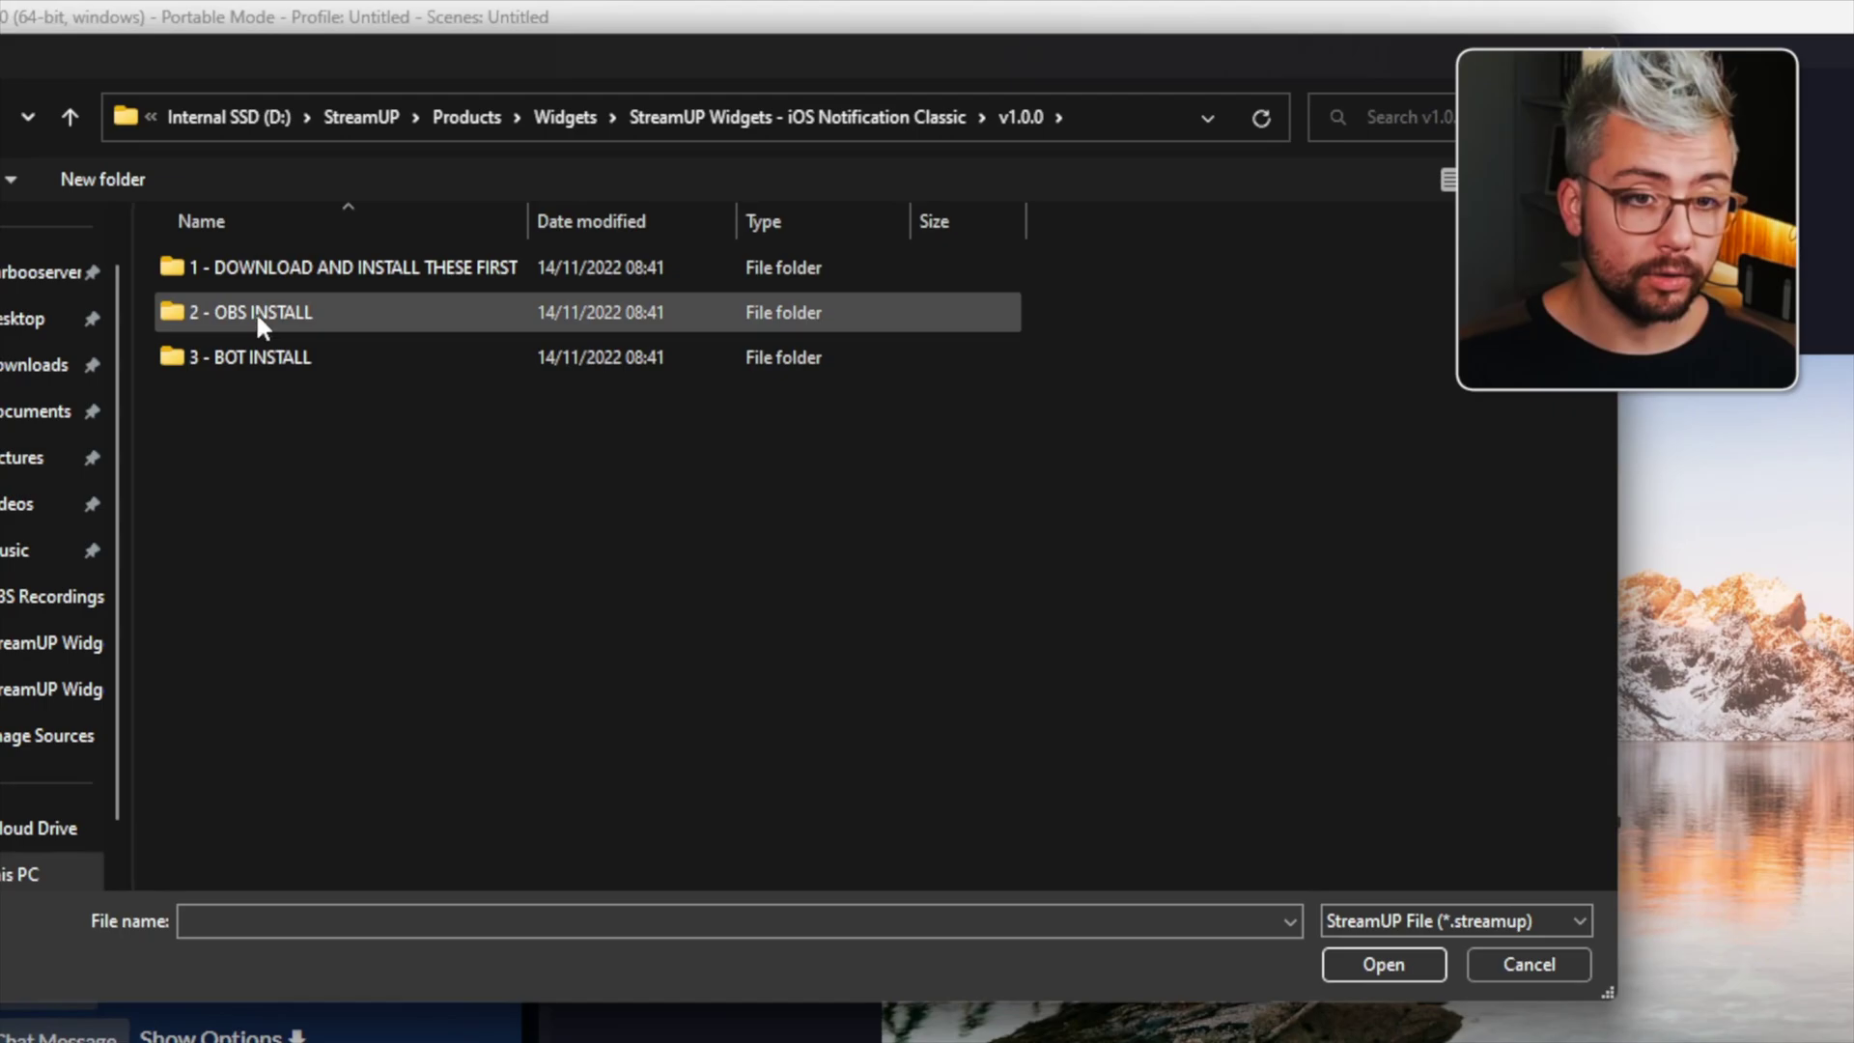
pyautogui.doubleClick(255, 311)
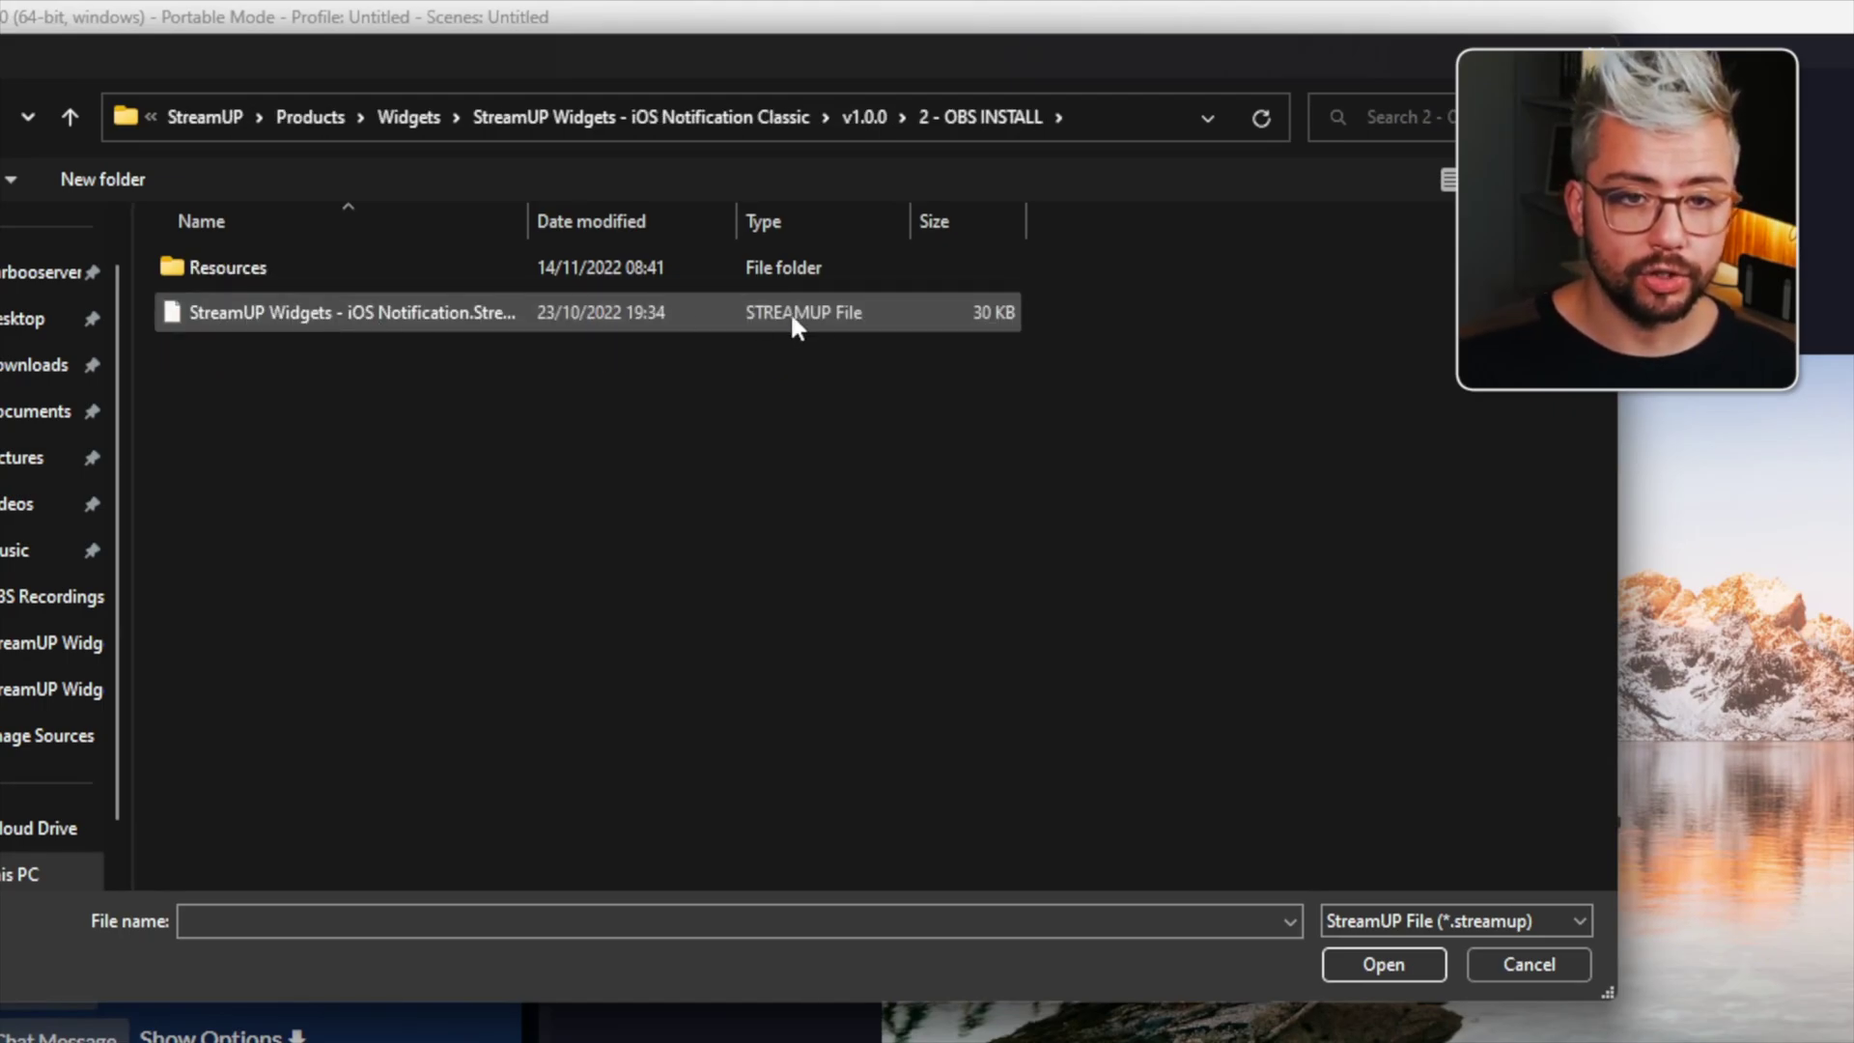
pyautogui.click(387, 319)
pyautogui.doubleClick(387, 312)
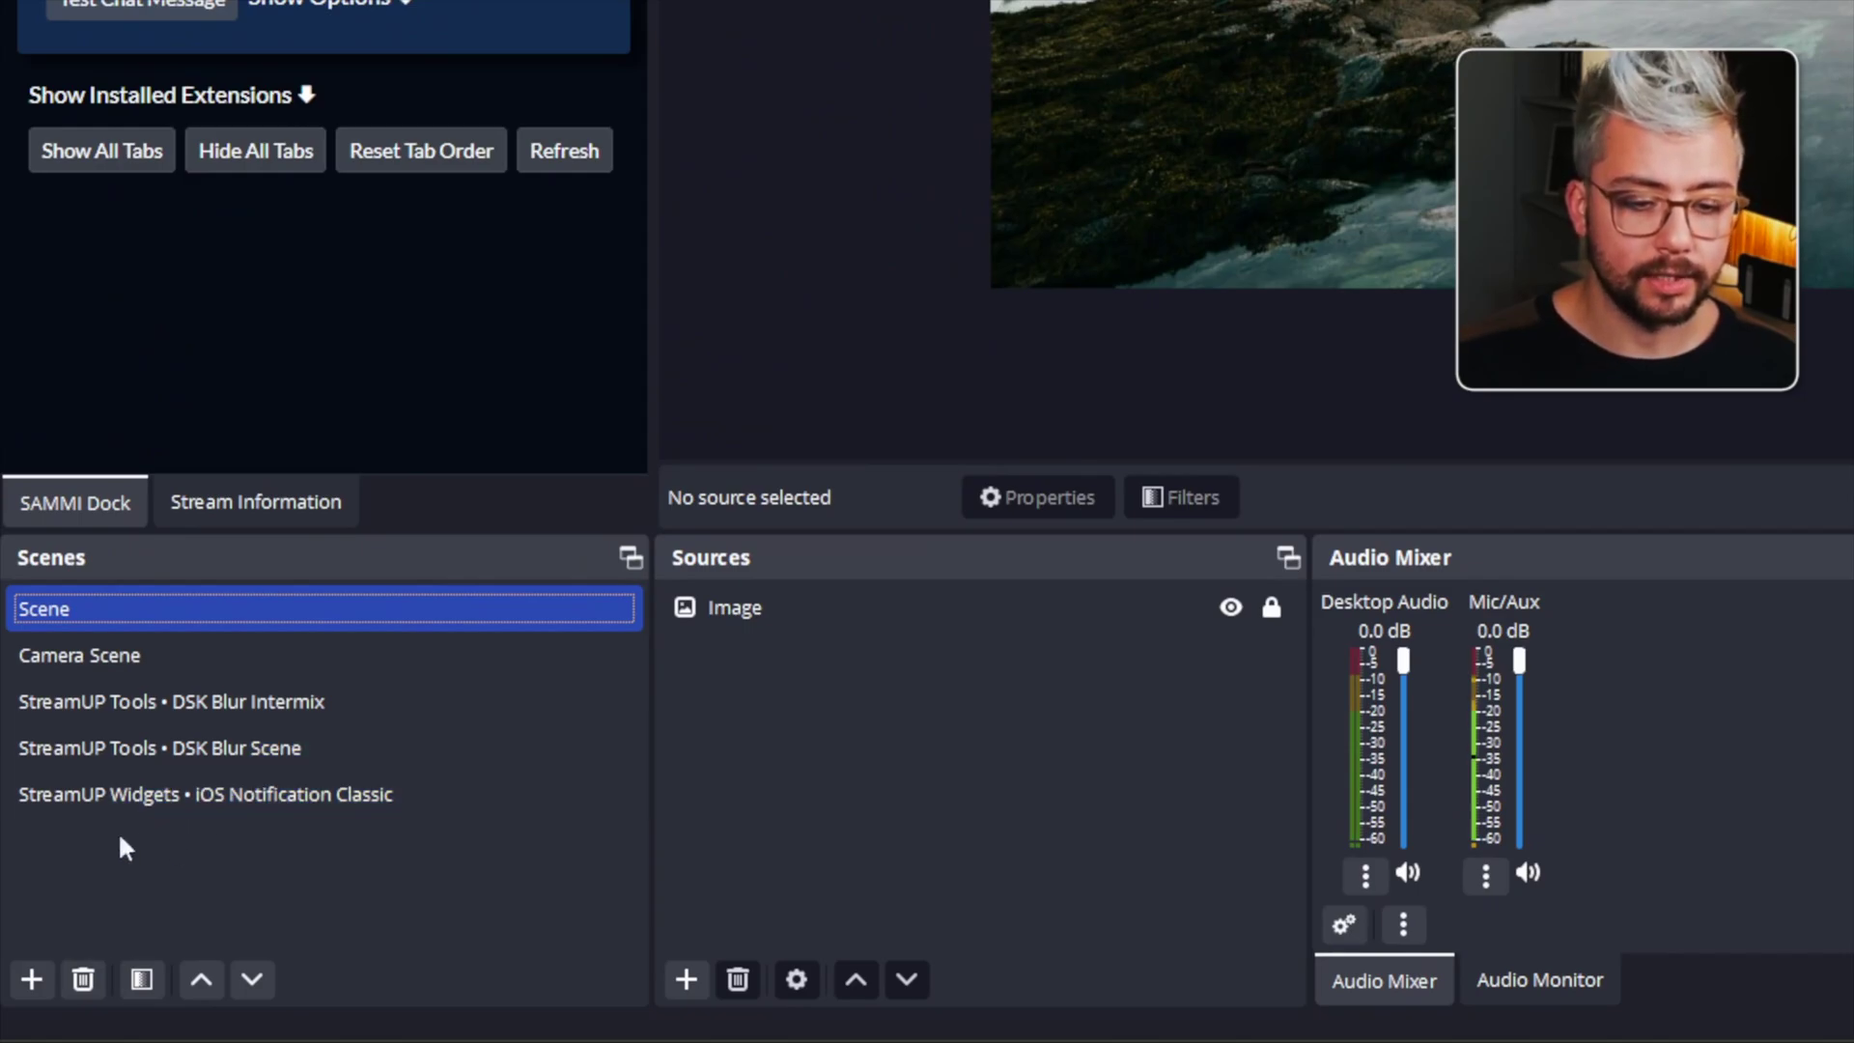
# Step: View the iOS Notification Classic scene's Move On, Move Off and Ding Sound filters, then return to Scene
pyautogui.click(200, 802)
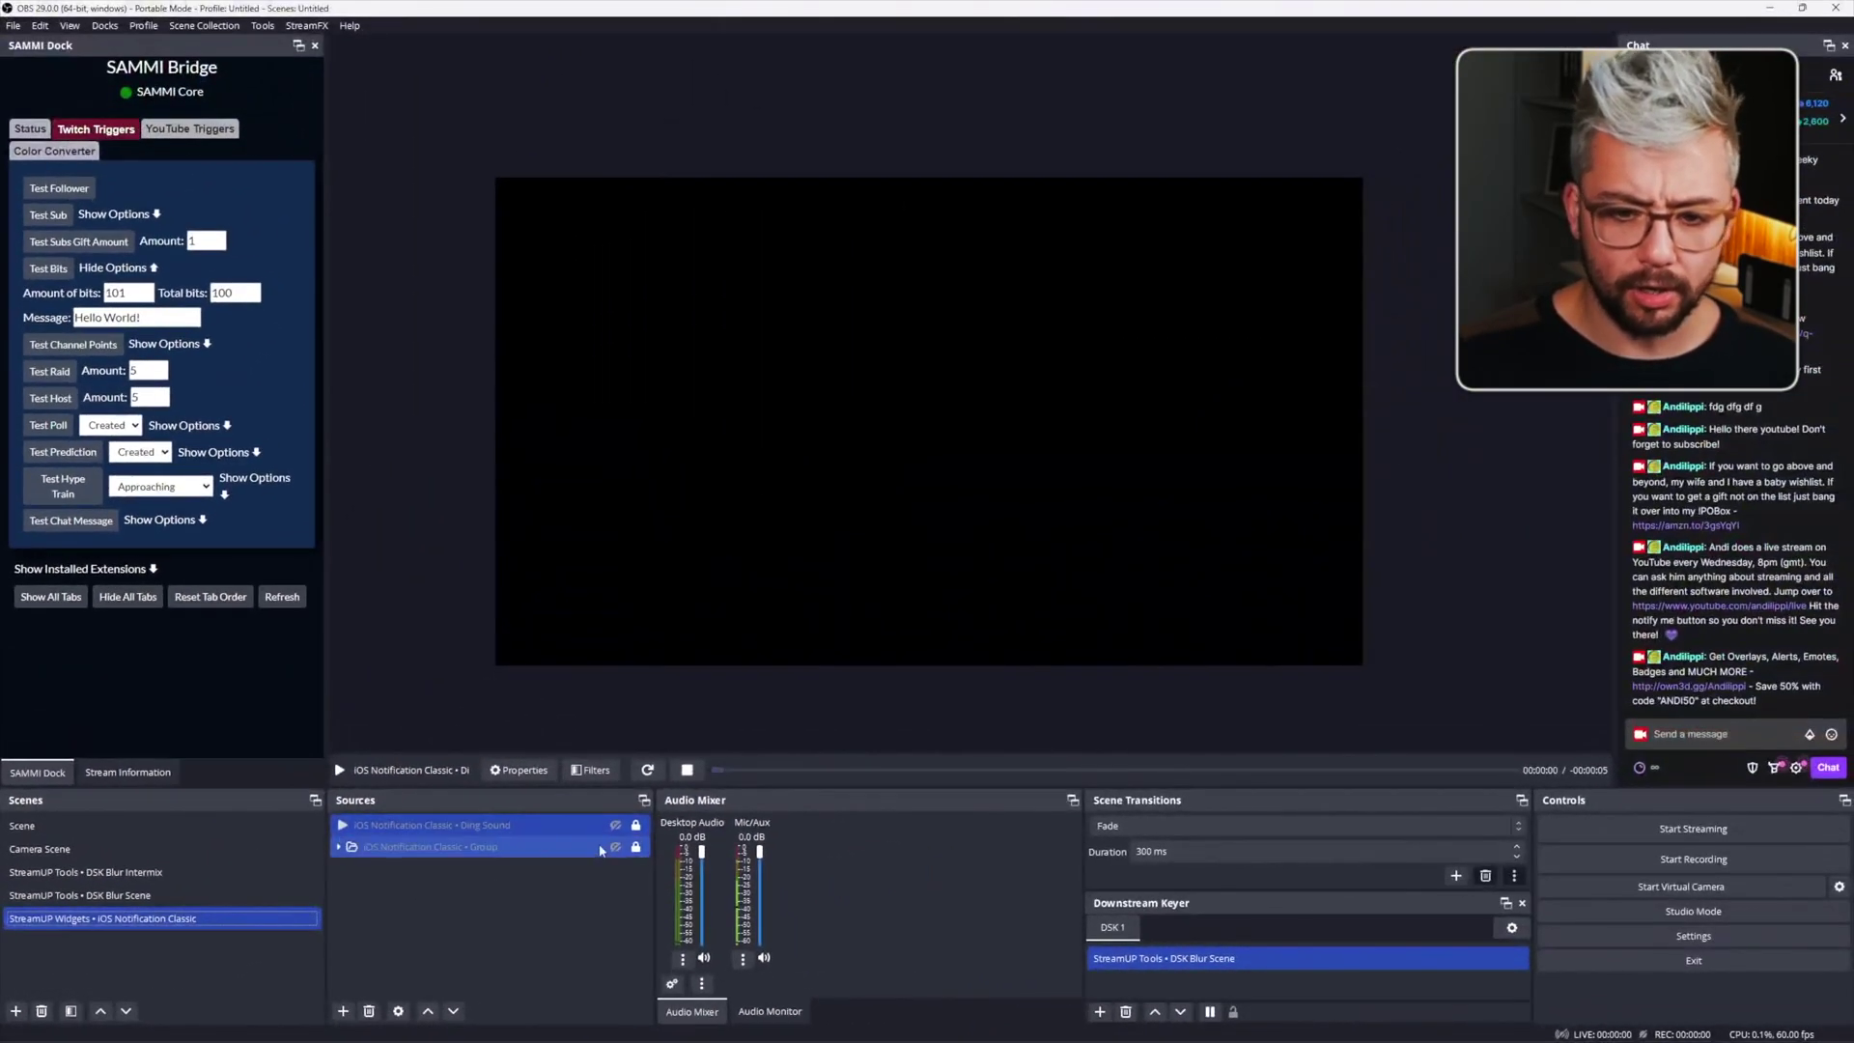
pyautogui.rightClick(190, 913)
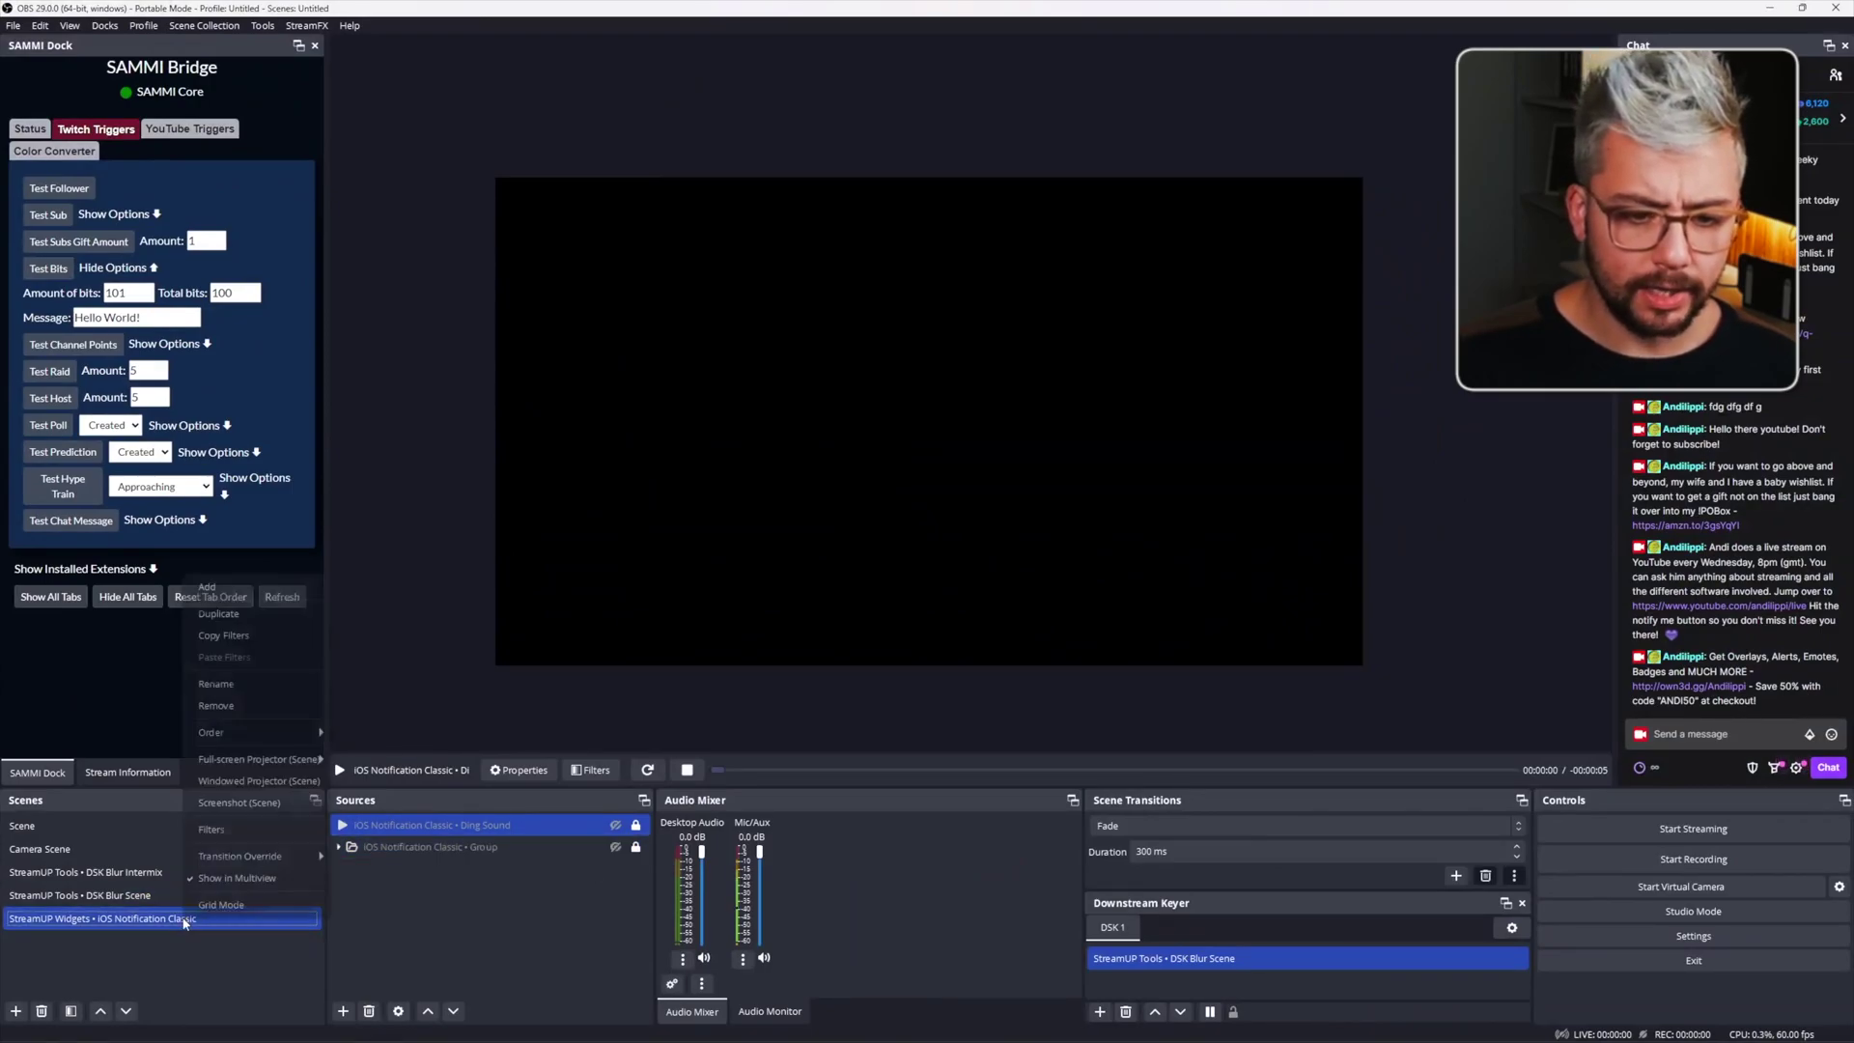
pyautogui.click(244, 834)
pyautogui.moveTo(813, 254); pyautogui.dragTo(903, 519)
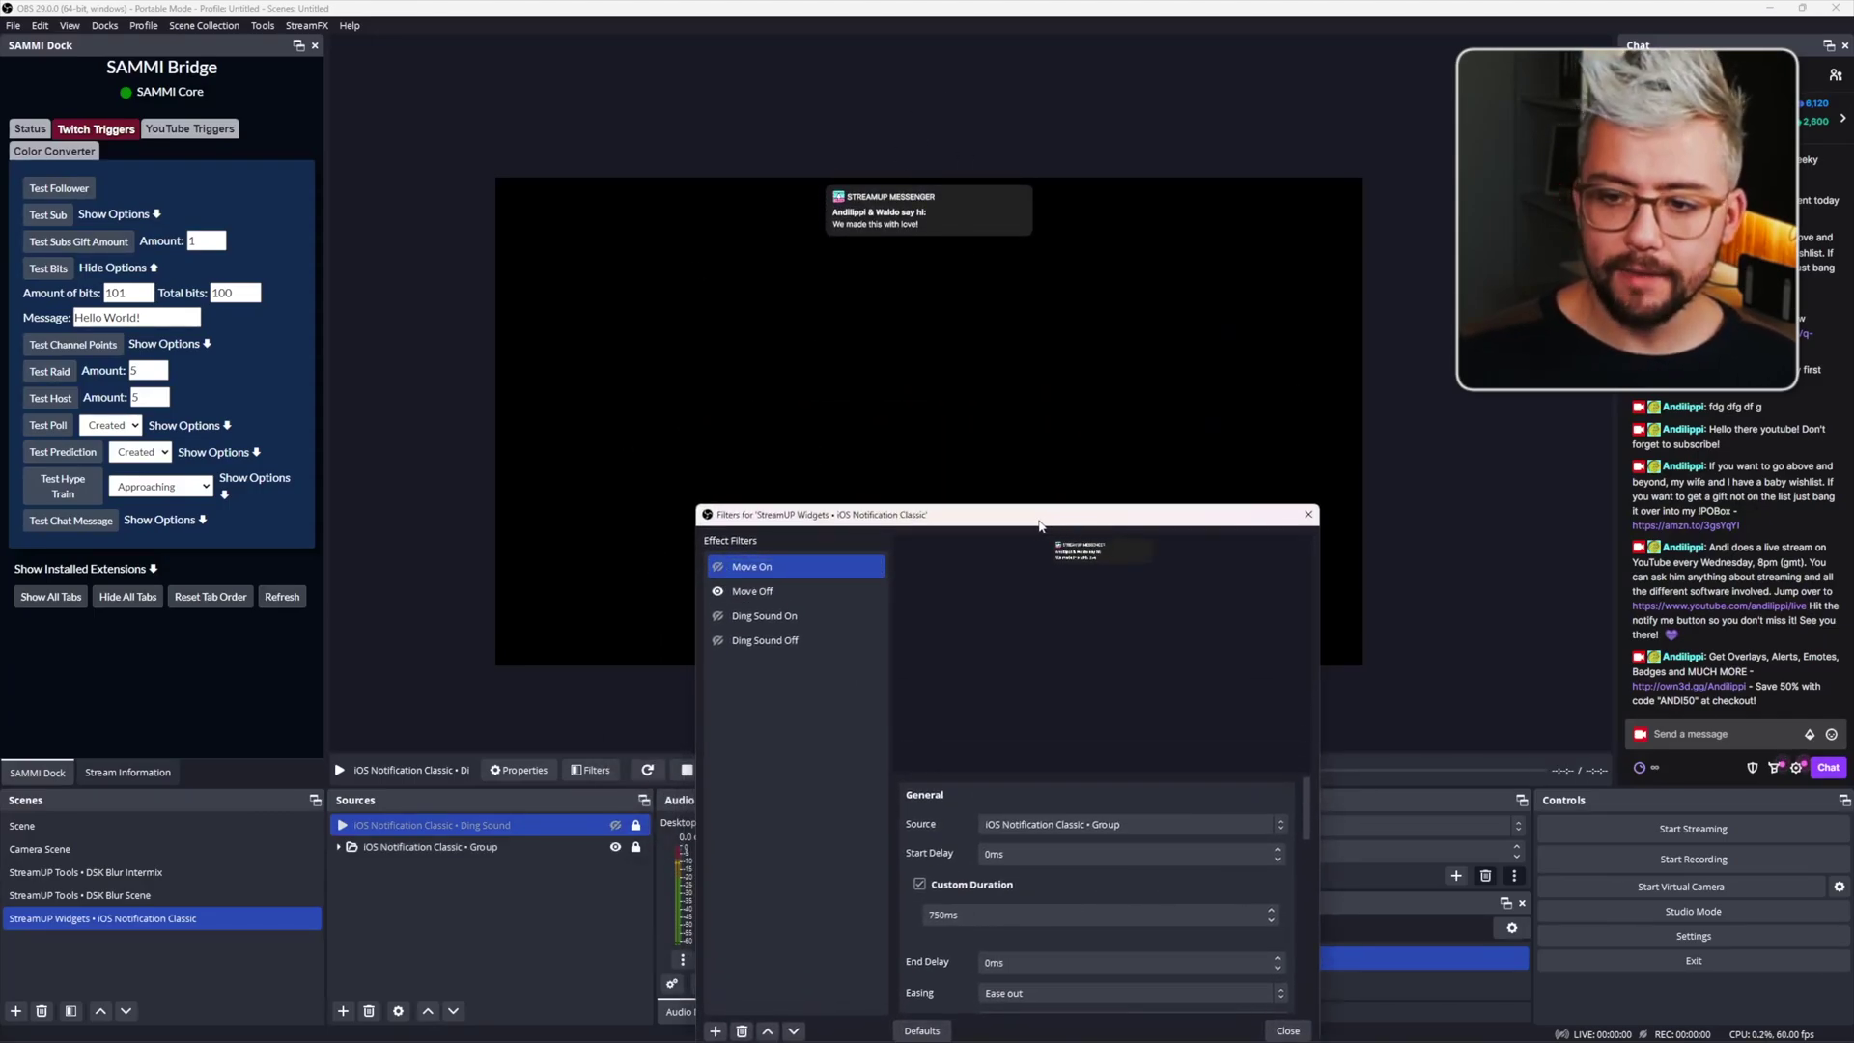
pyautogui.moveTo(1041, 525); pyautogui.dragTo(1447, 370)
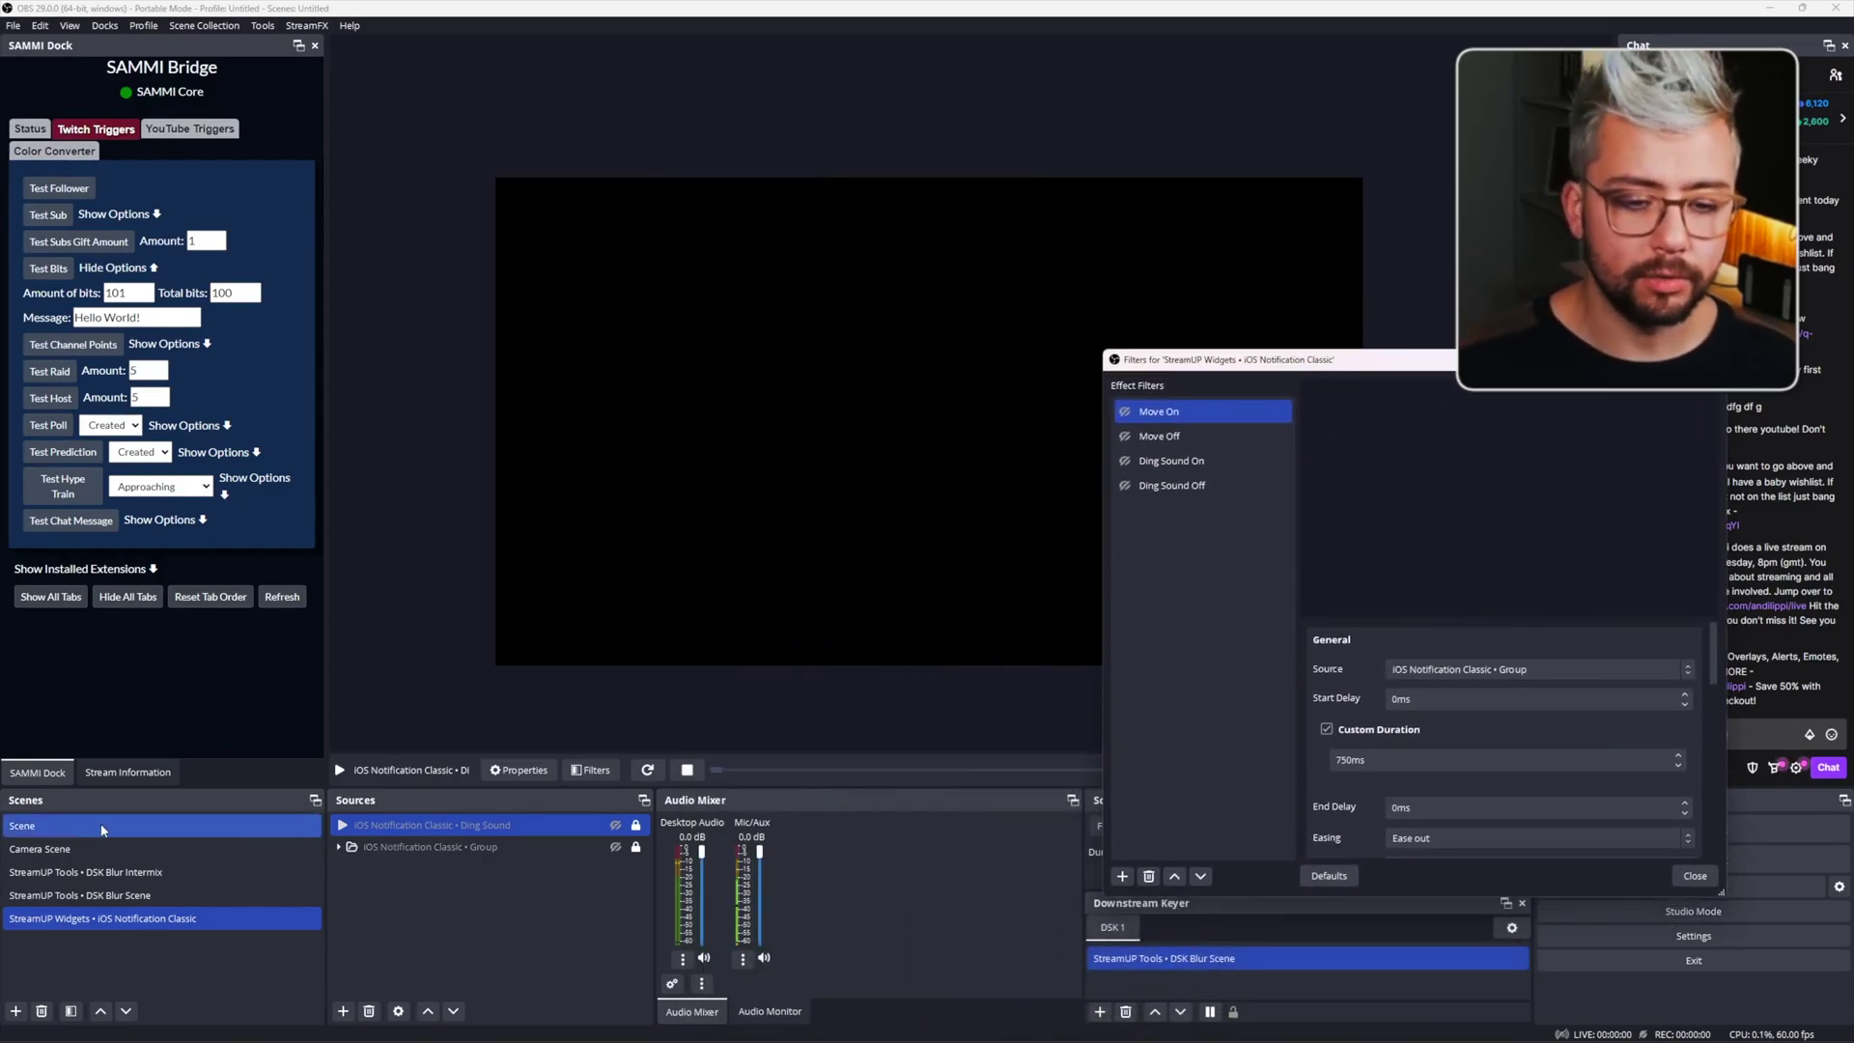
pyautogui.click(162, 828)
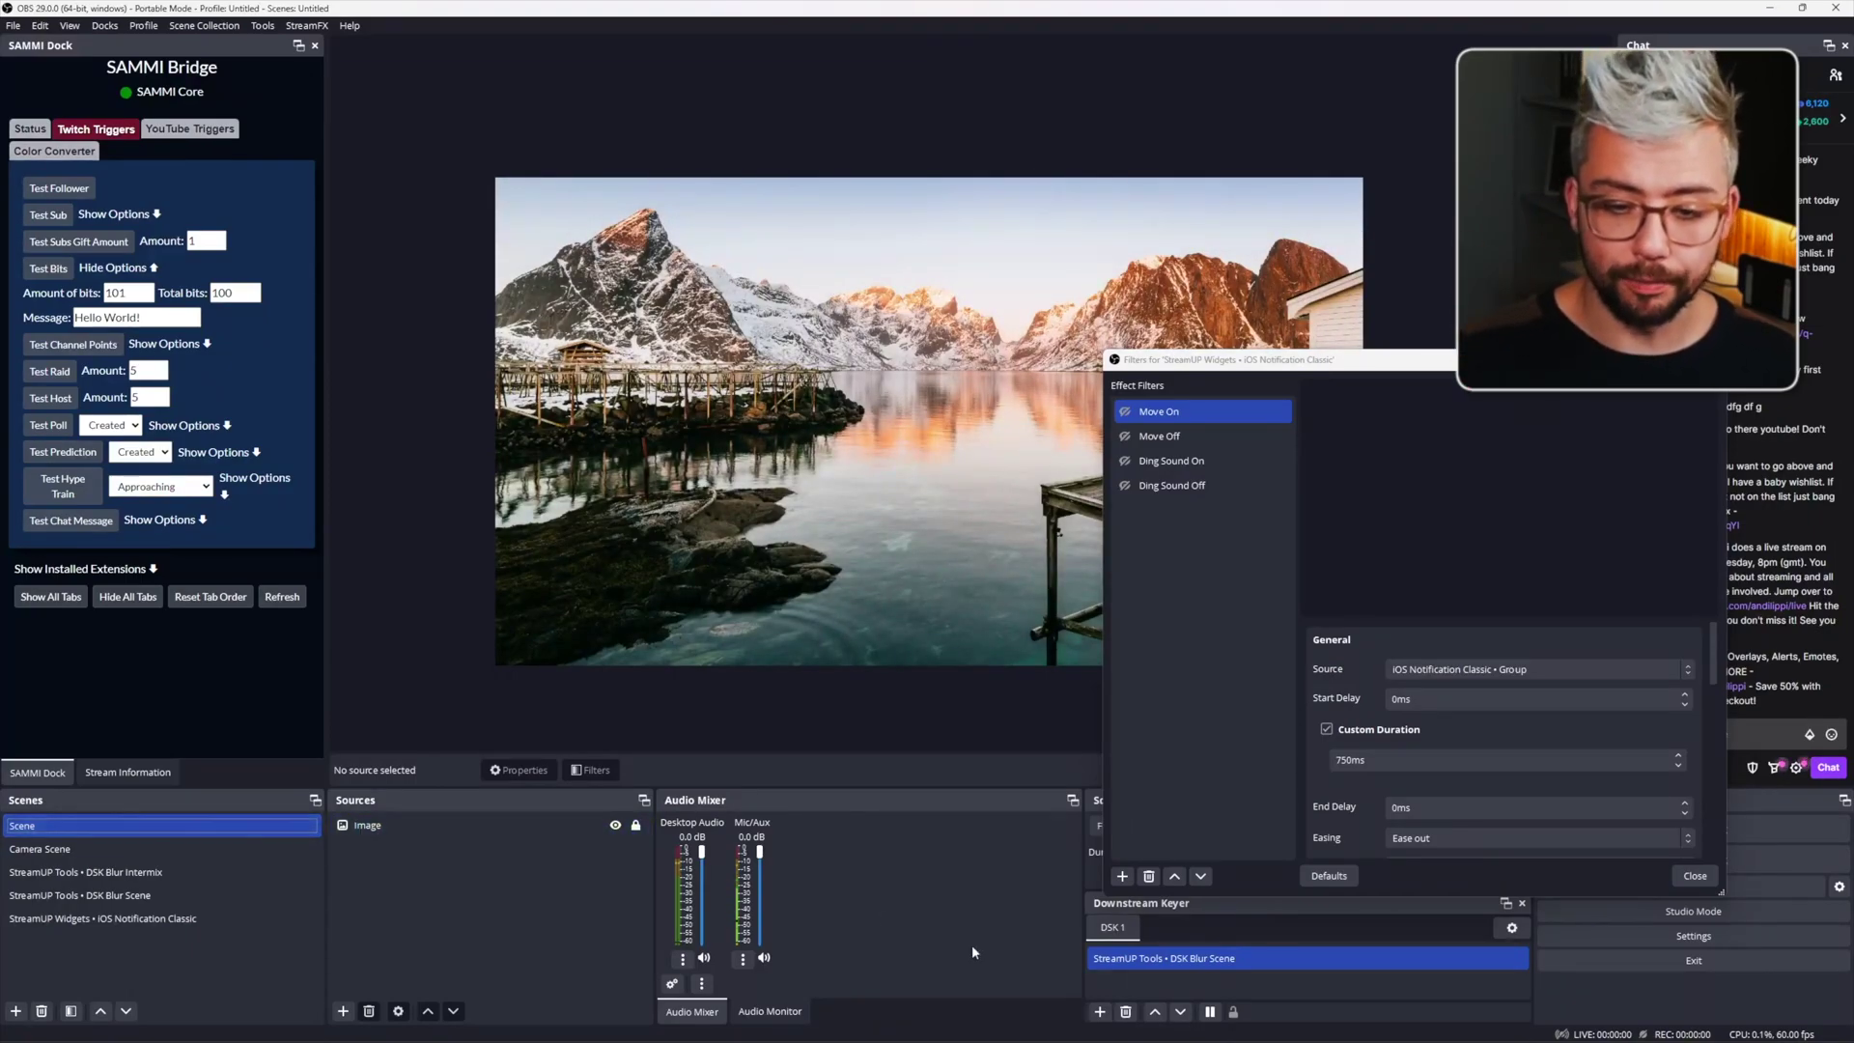
# Step: Add the StreamUP Widgets • iOS Notification Classic scene as a source and toggle Move On to test
pyautogui.click(344, 1012)
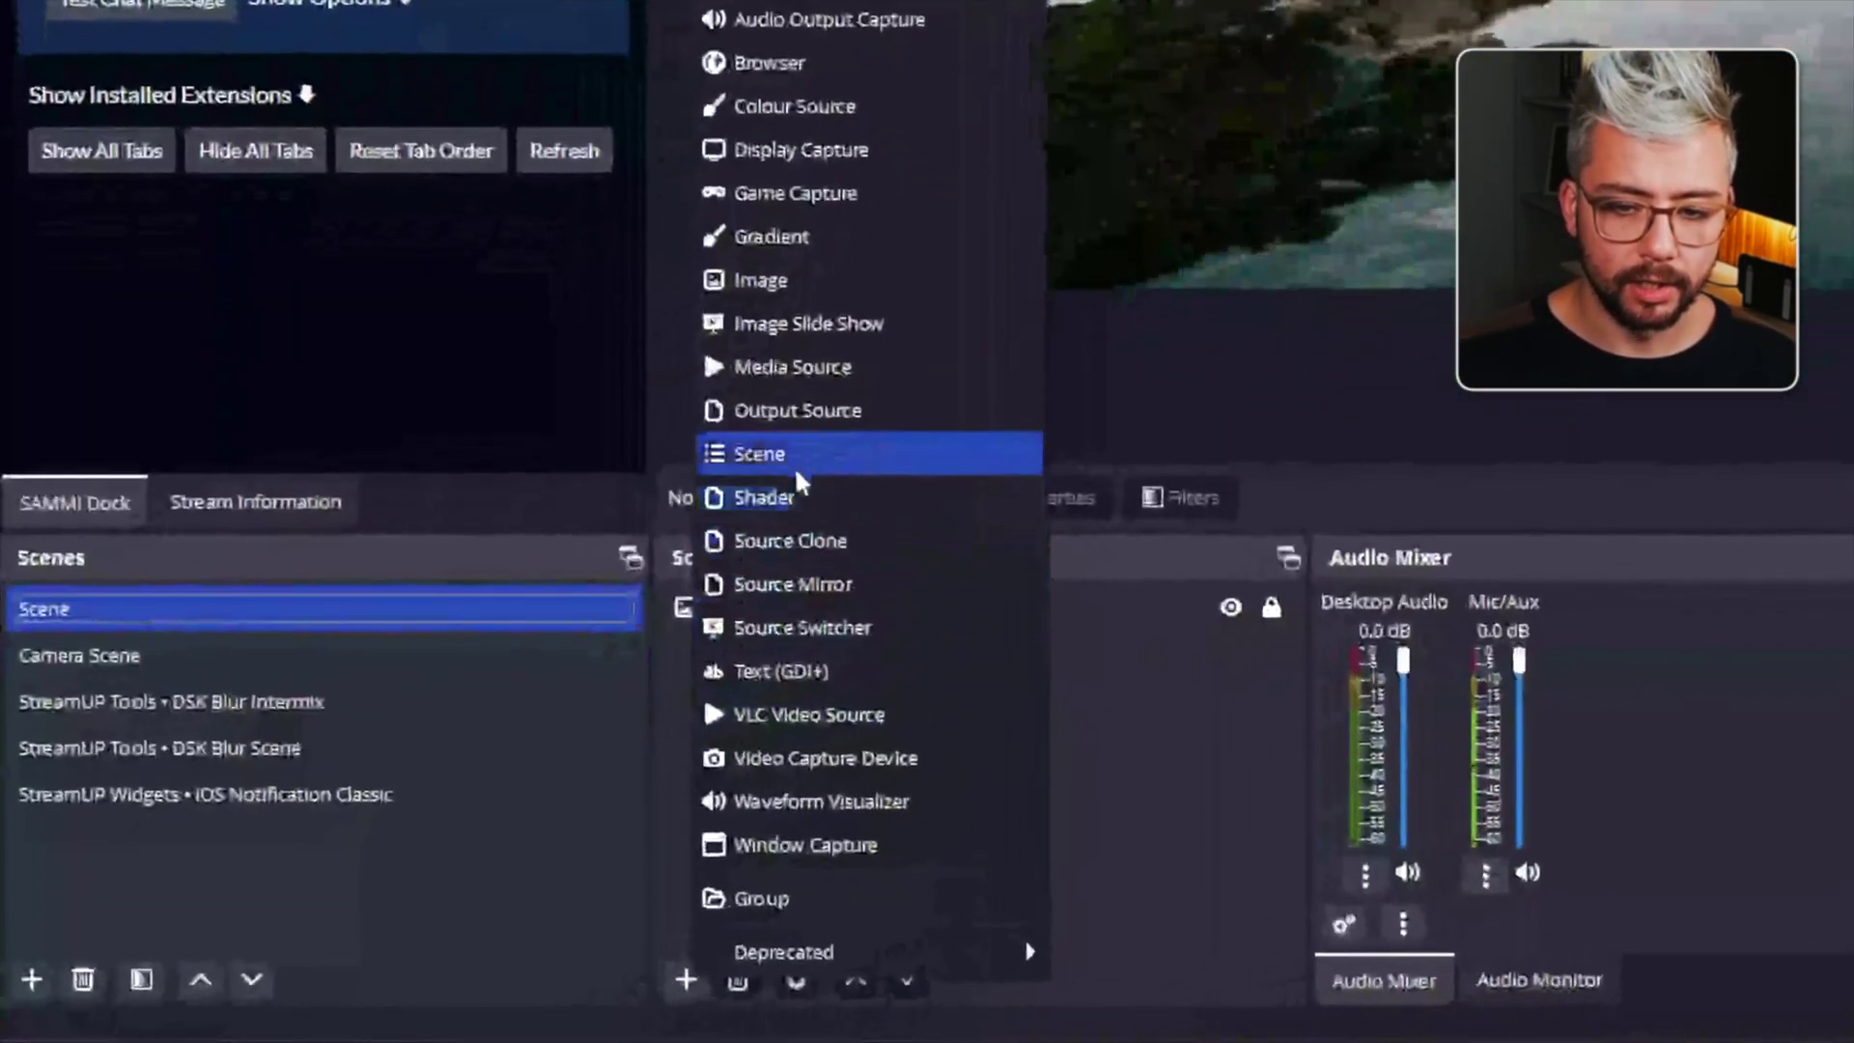
pyautogui.click(405, 749)
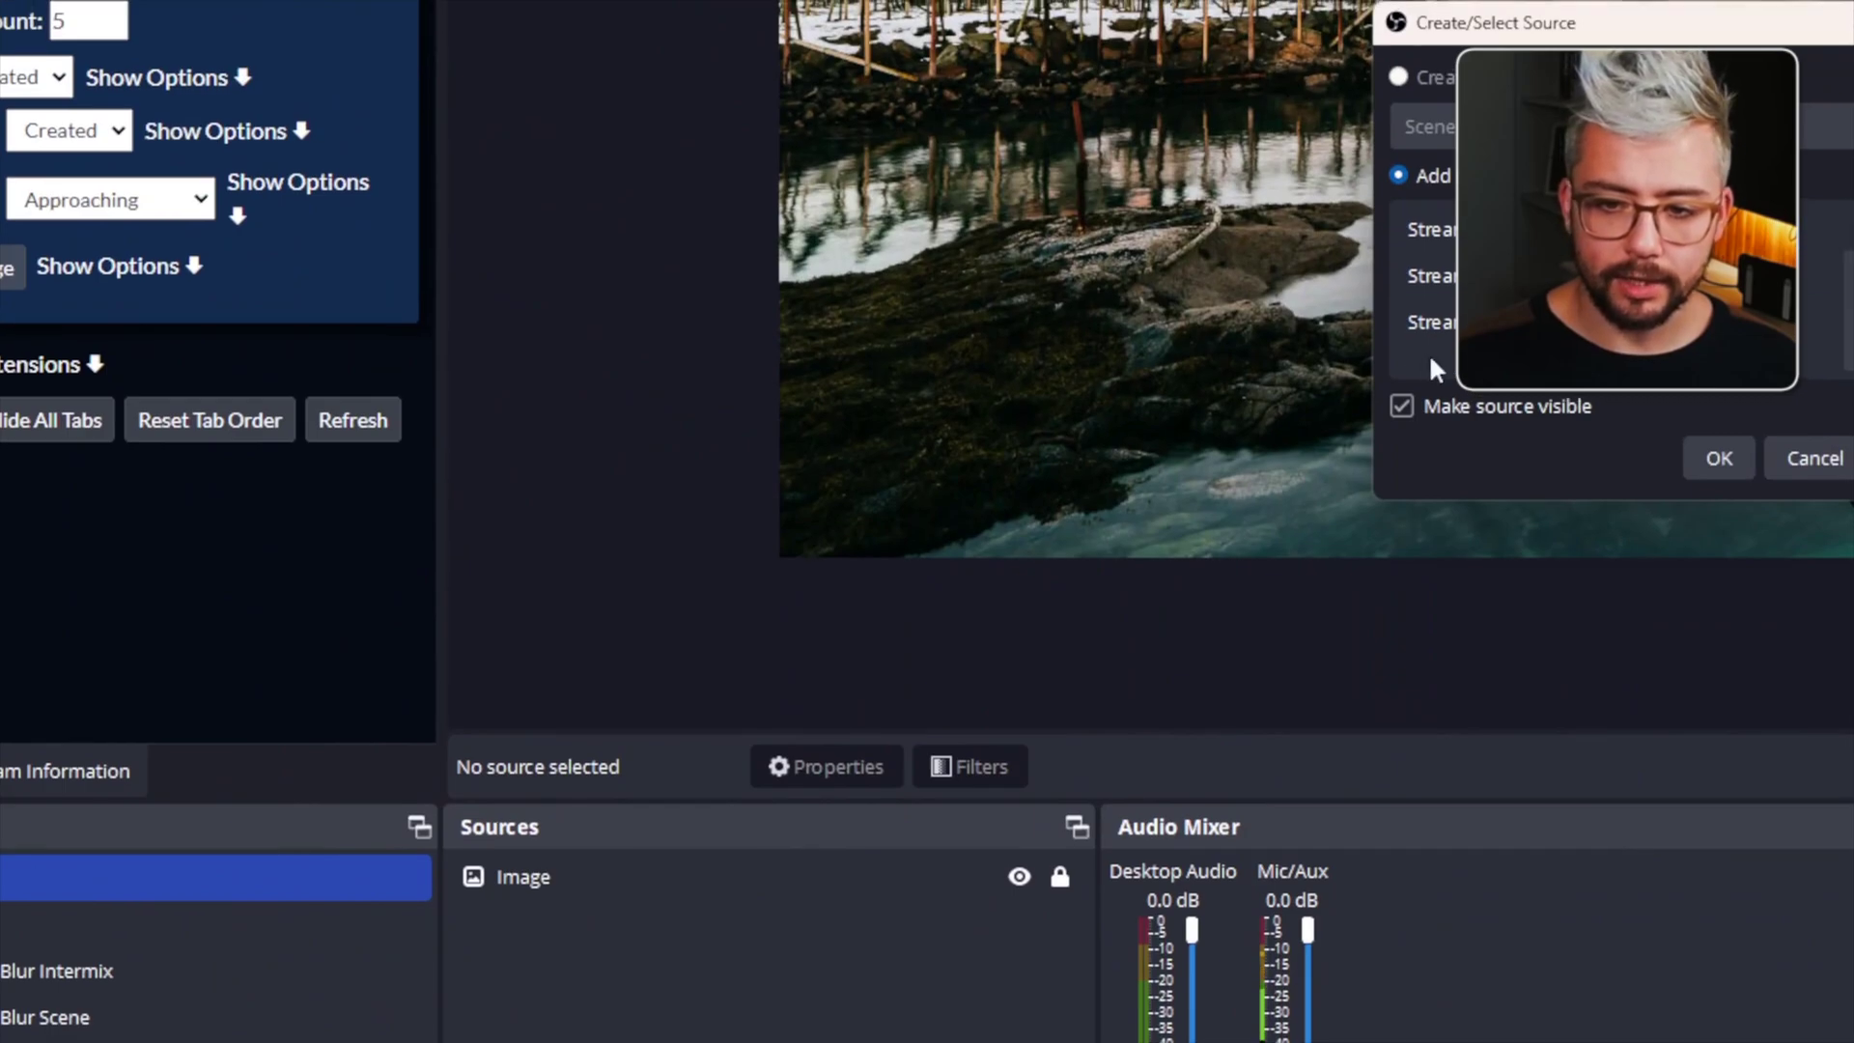
pyautogui.click(1739, 458)
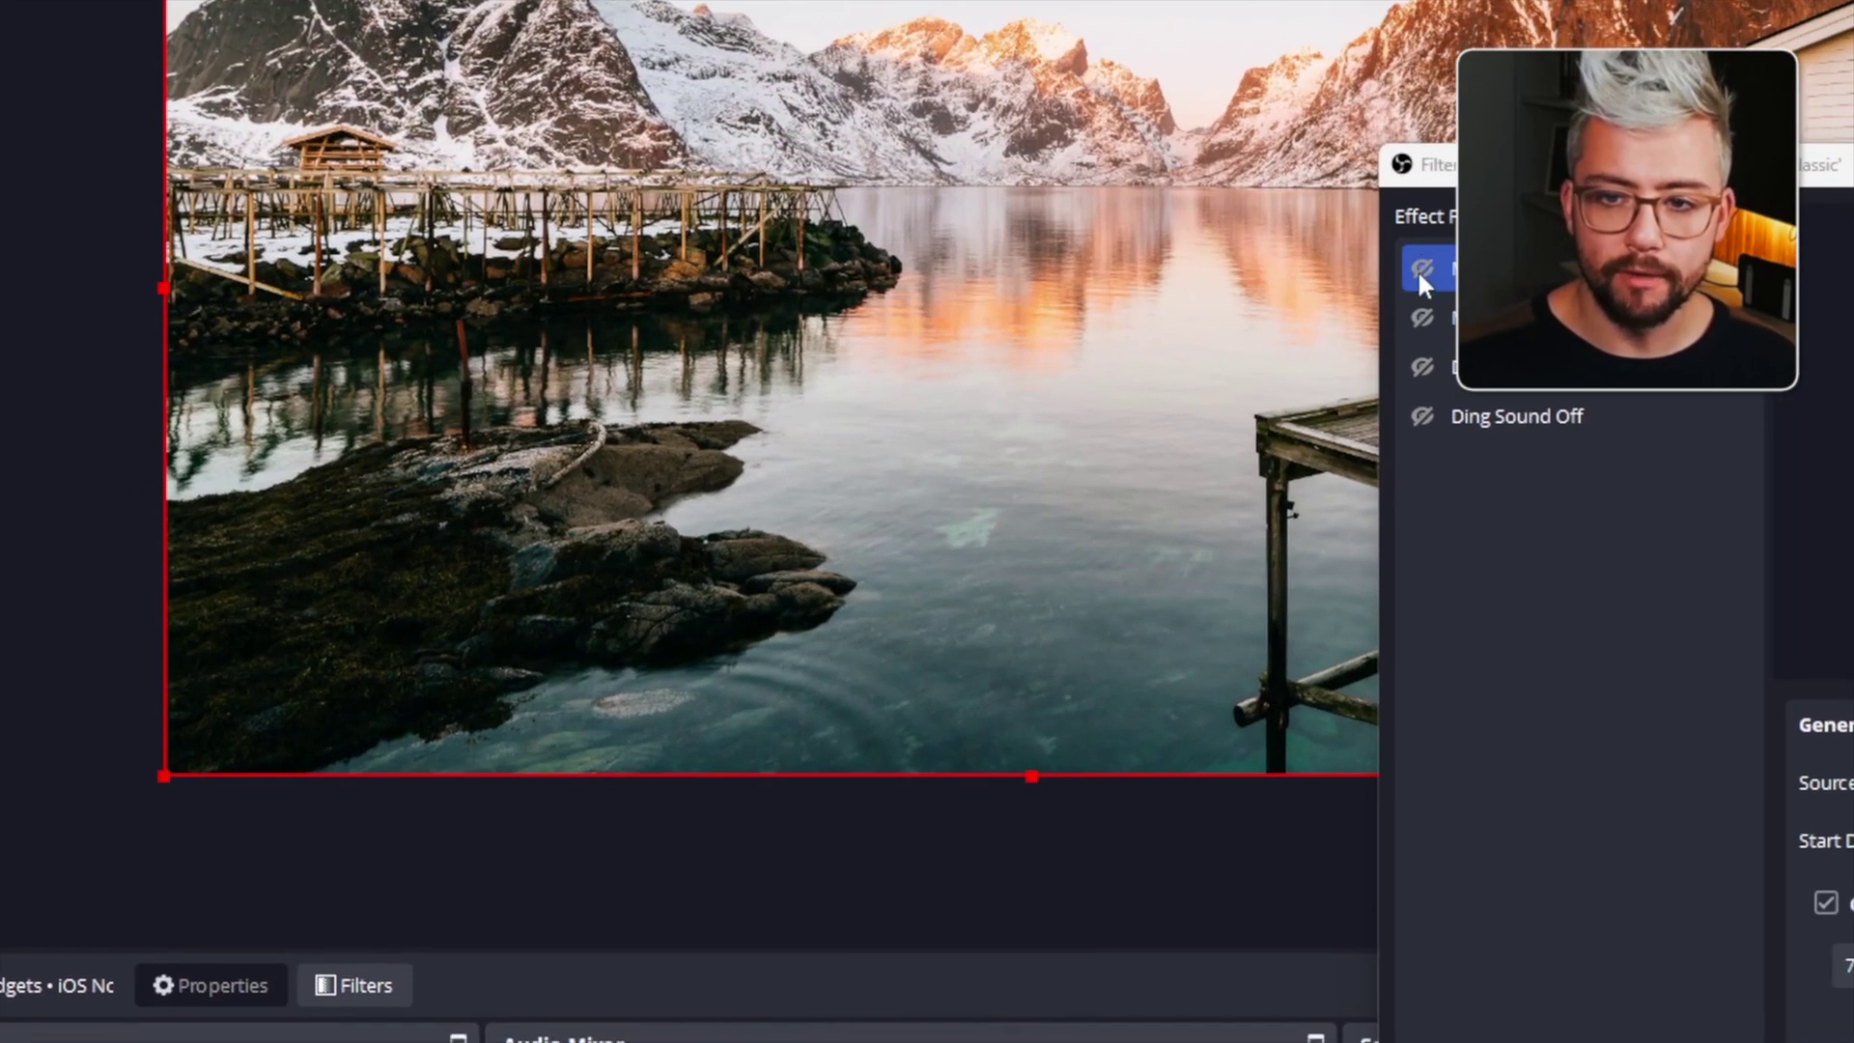
pyautogui.click(1418, 270)
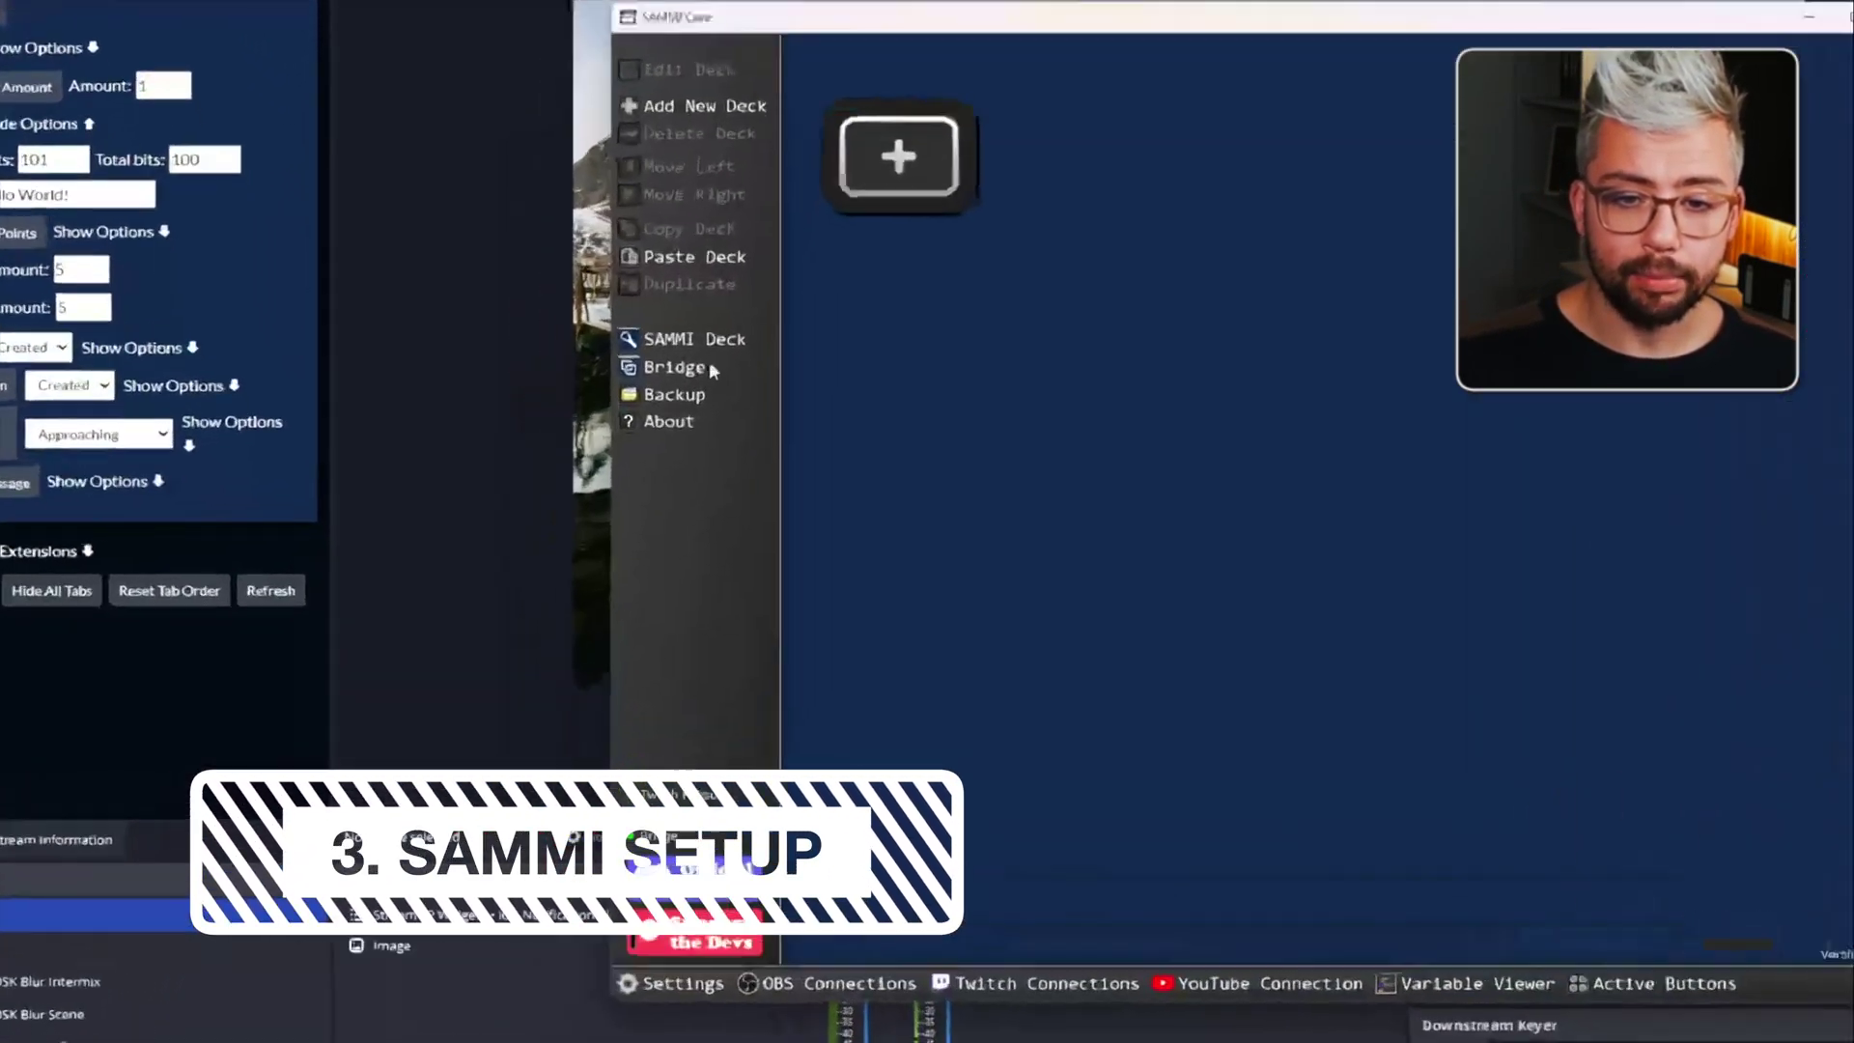
# Step: Install the widget's SEF extension from v1.0.0\3 - BOT INSTALL\SAMMI and open the new deck
pyautogui.click(623, 441)
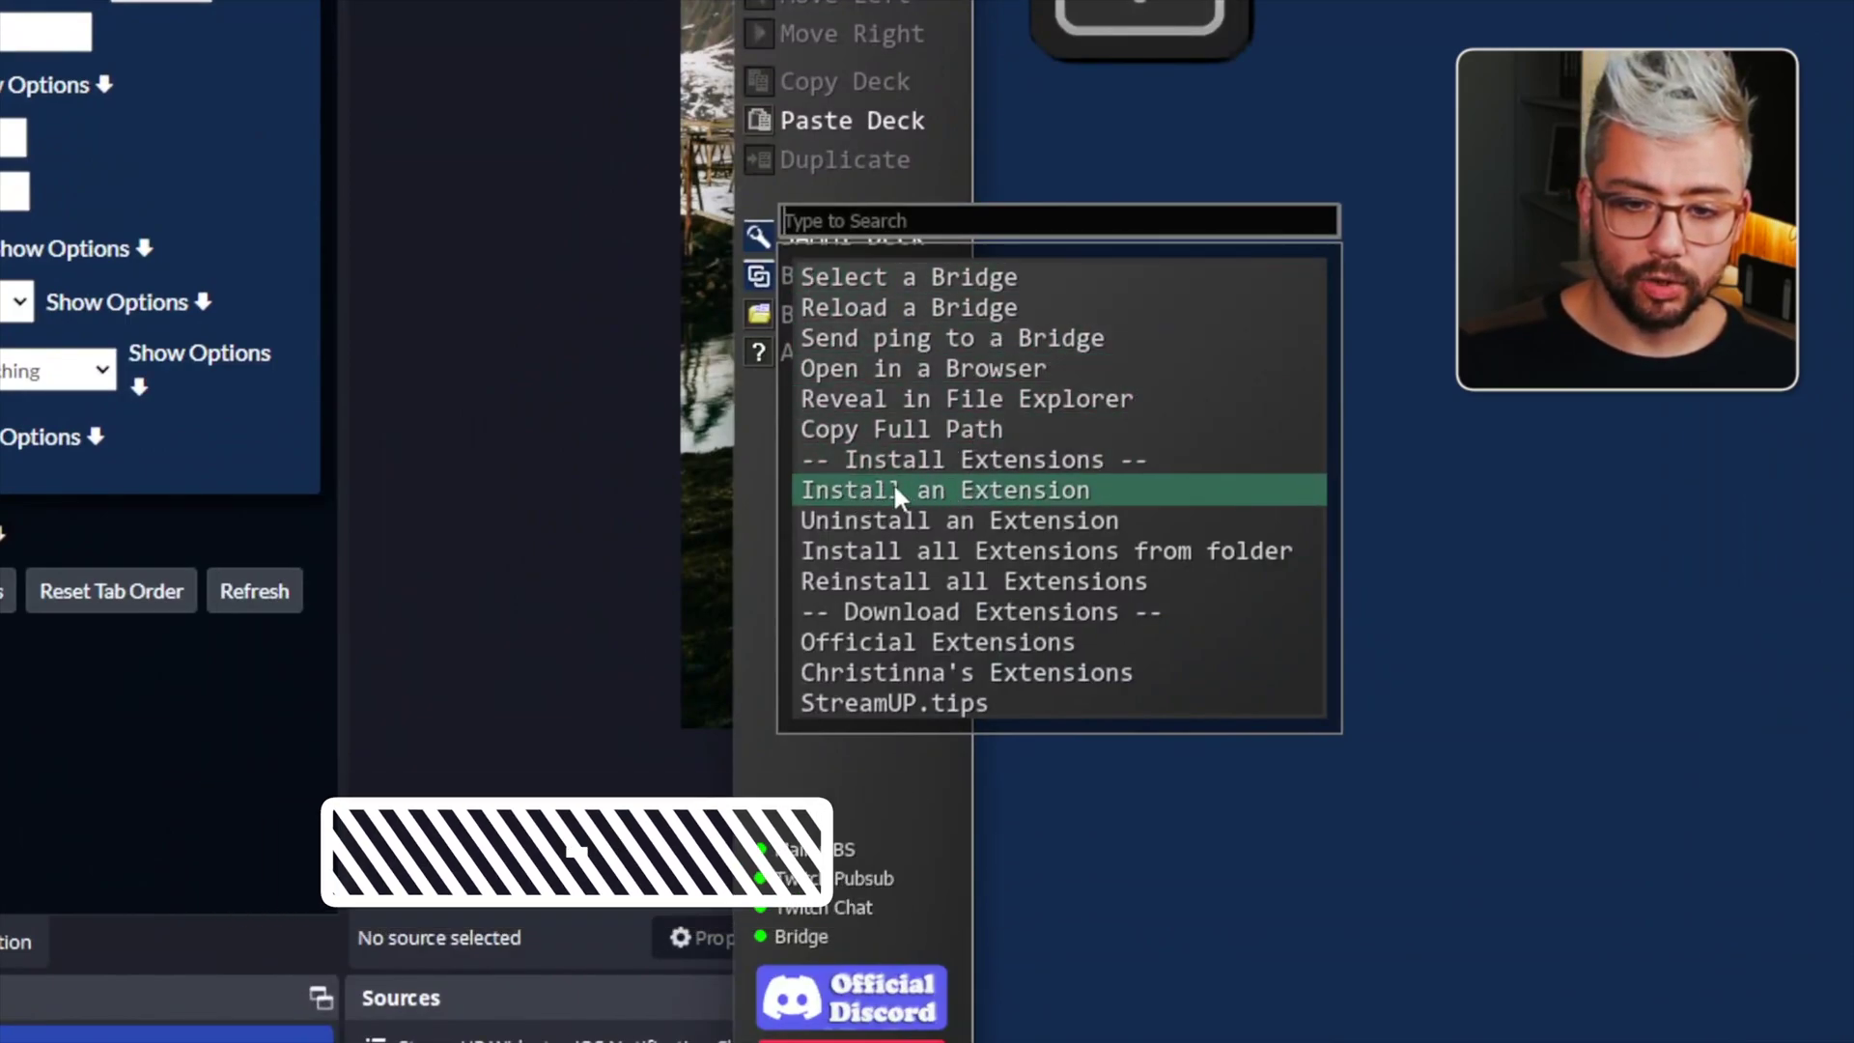
pyautogui.click(985, 489)
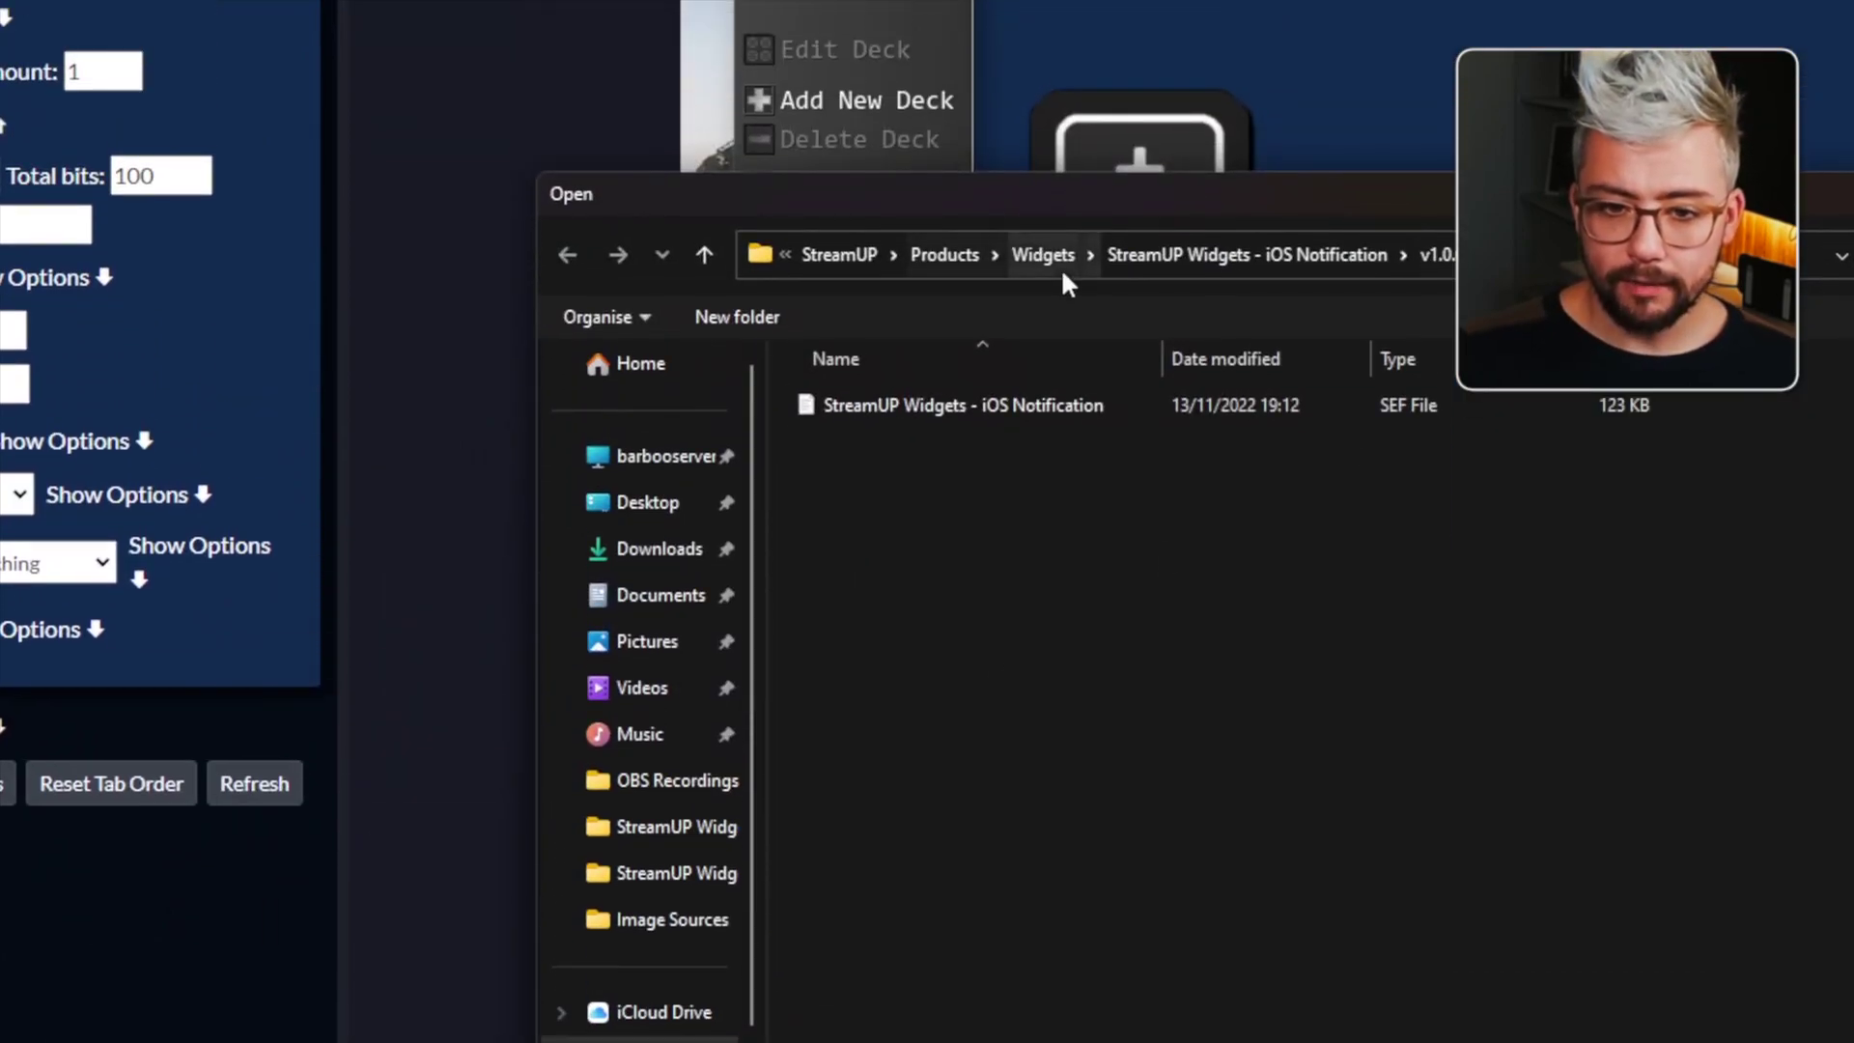
pyautogui.click(1043, 62)
pyautogui.doubleClick(1067, 495)
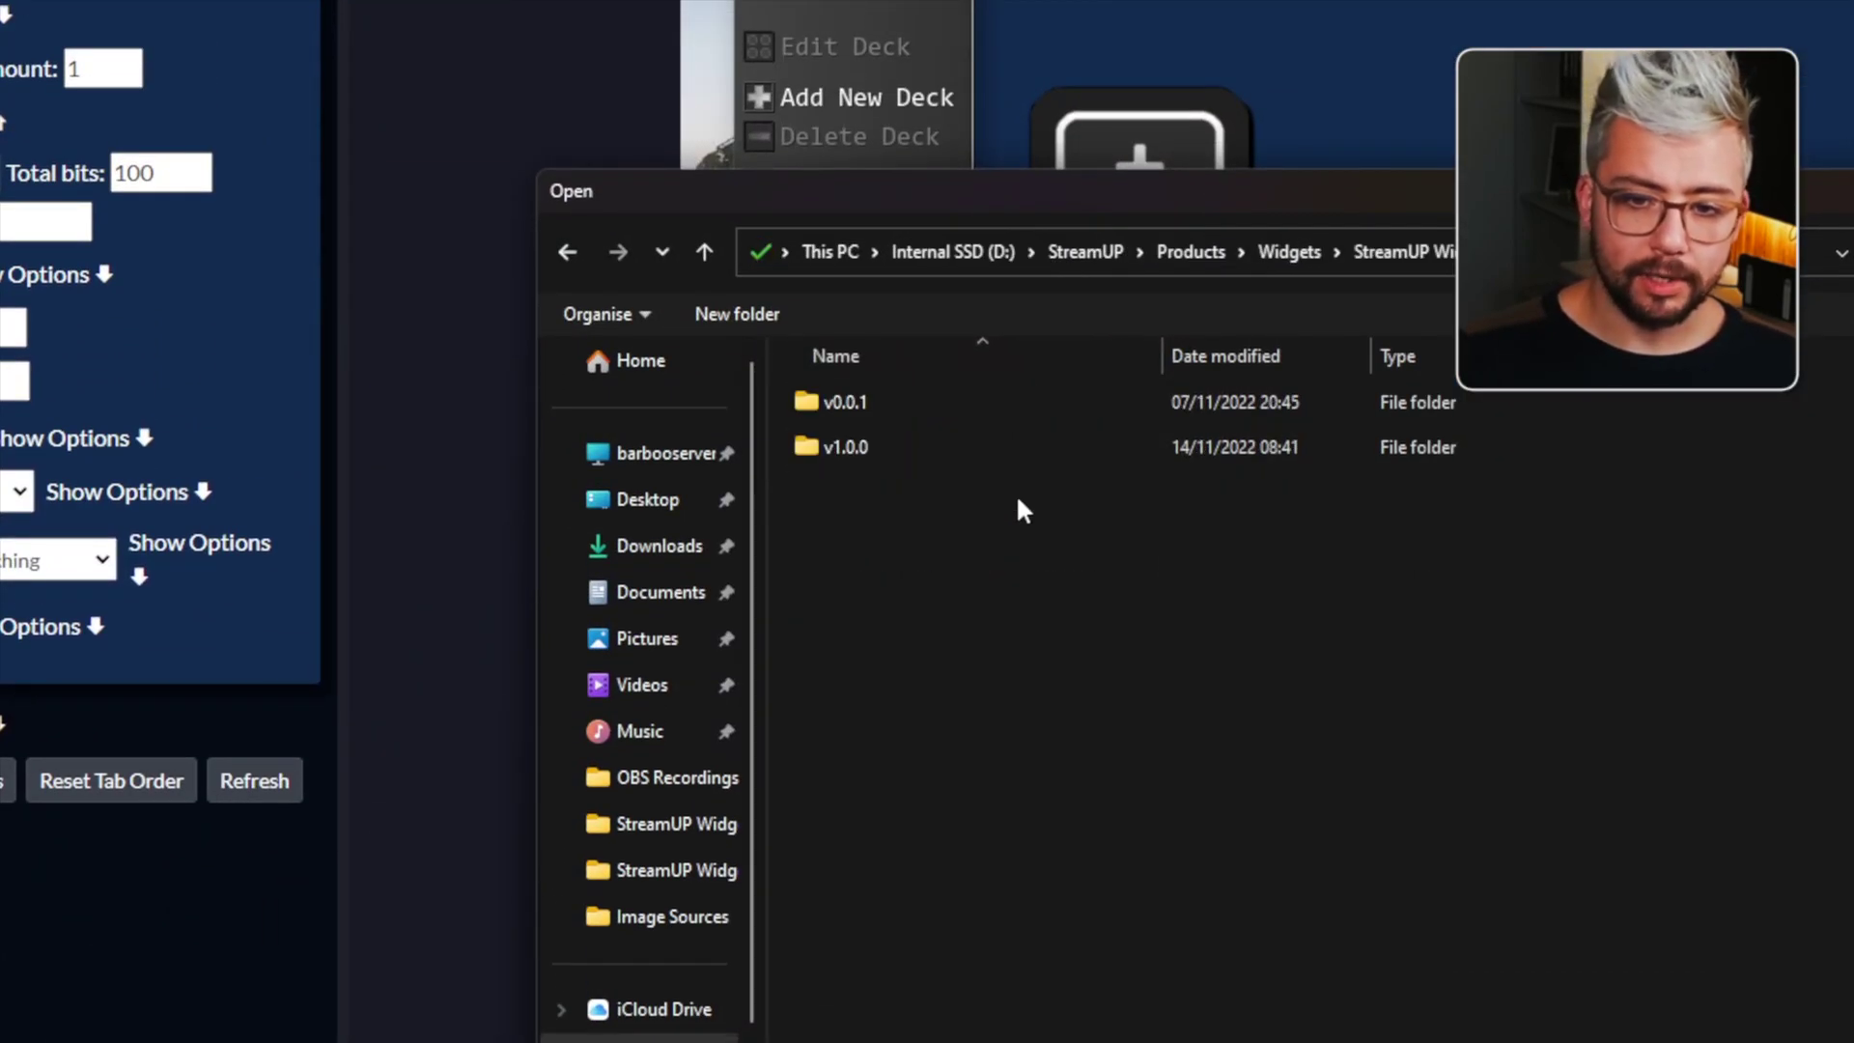
pyautogui.doubleClick(920, 444)
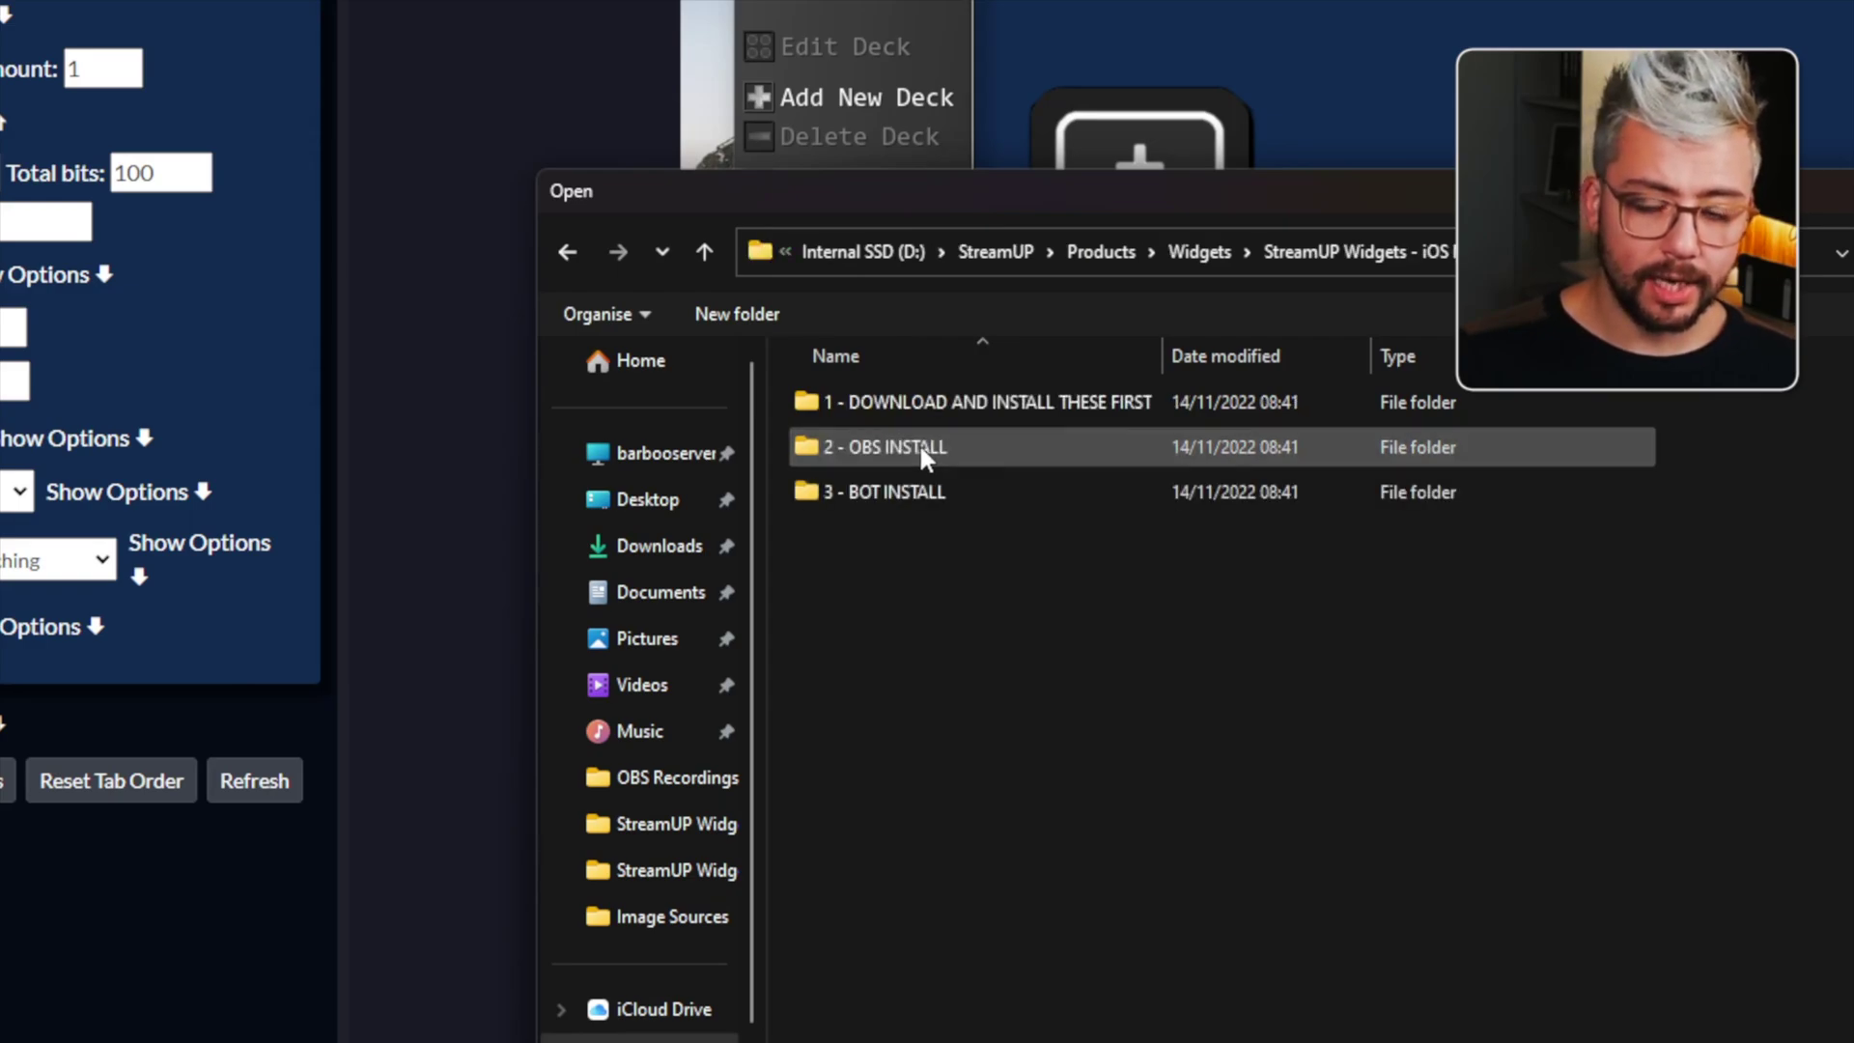
pyautogui.doubleClick(885, 496)
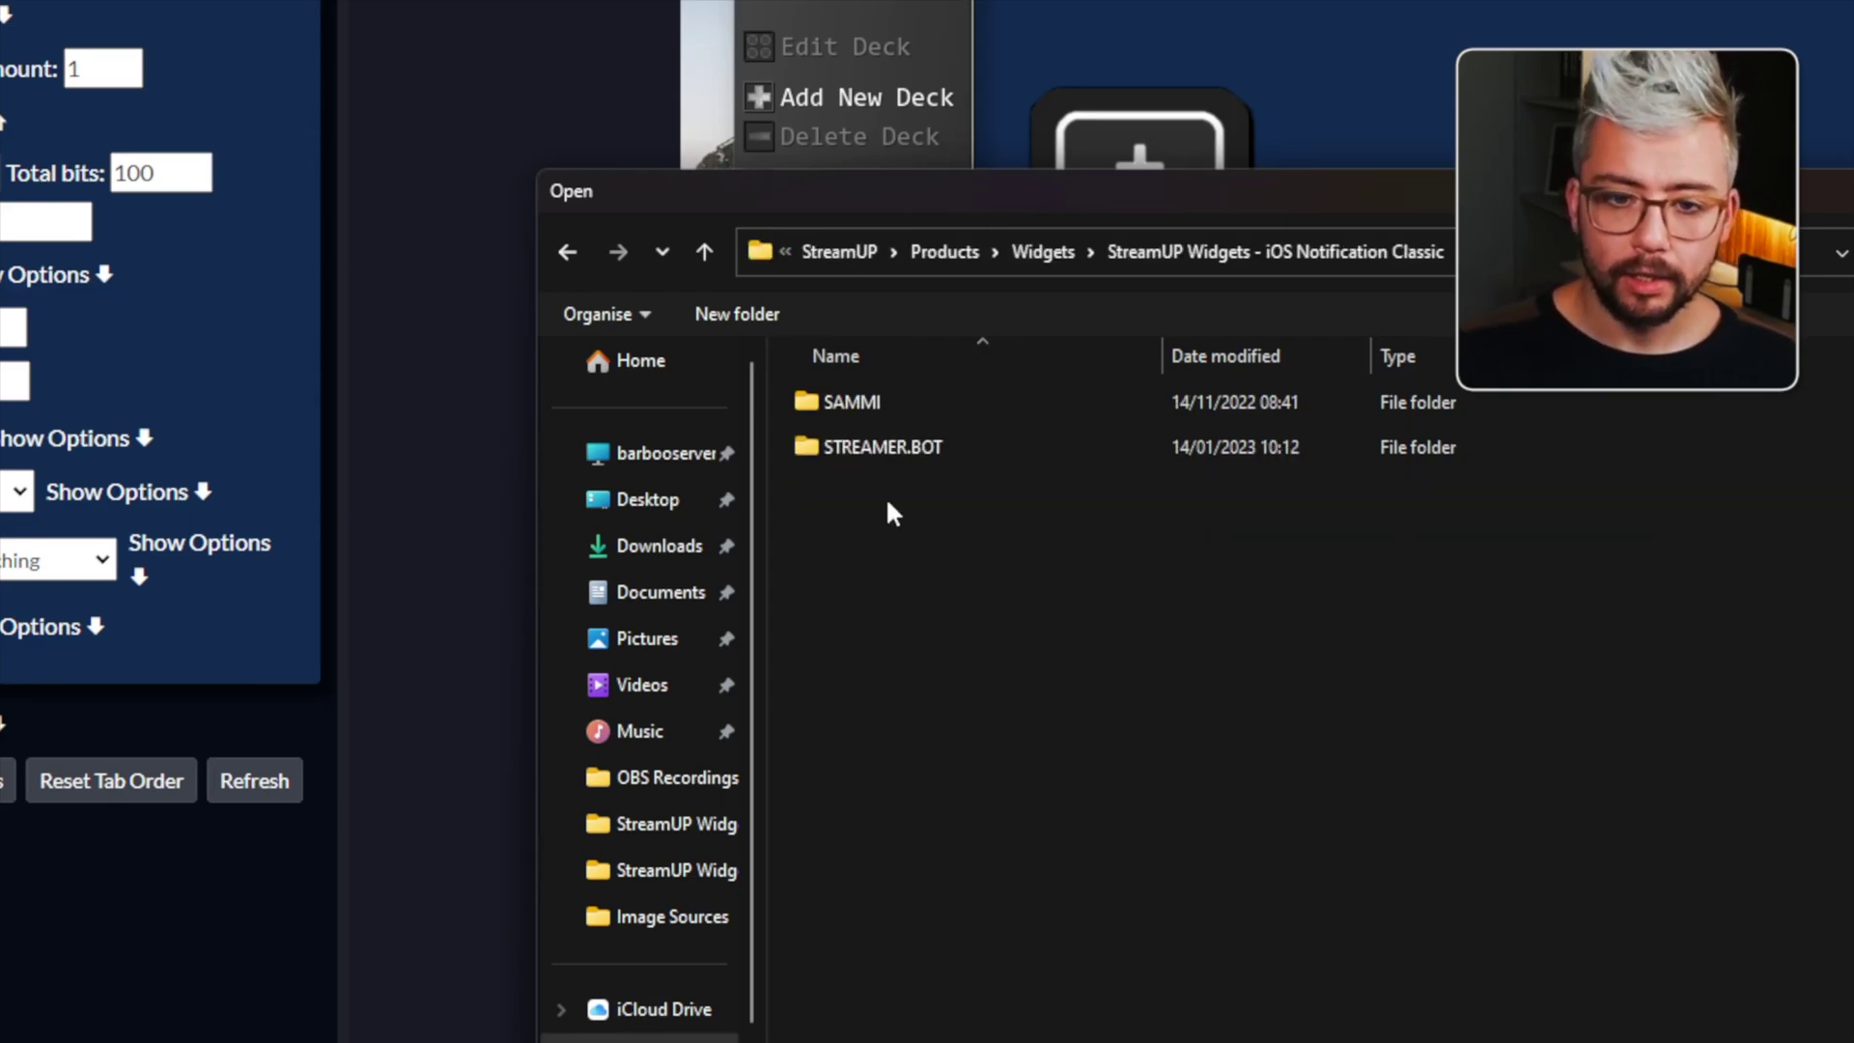
pyautogui.doubleClick(859, 402)
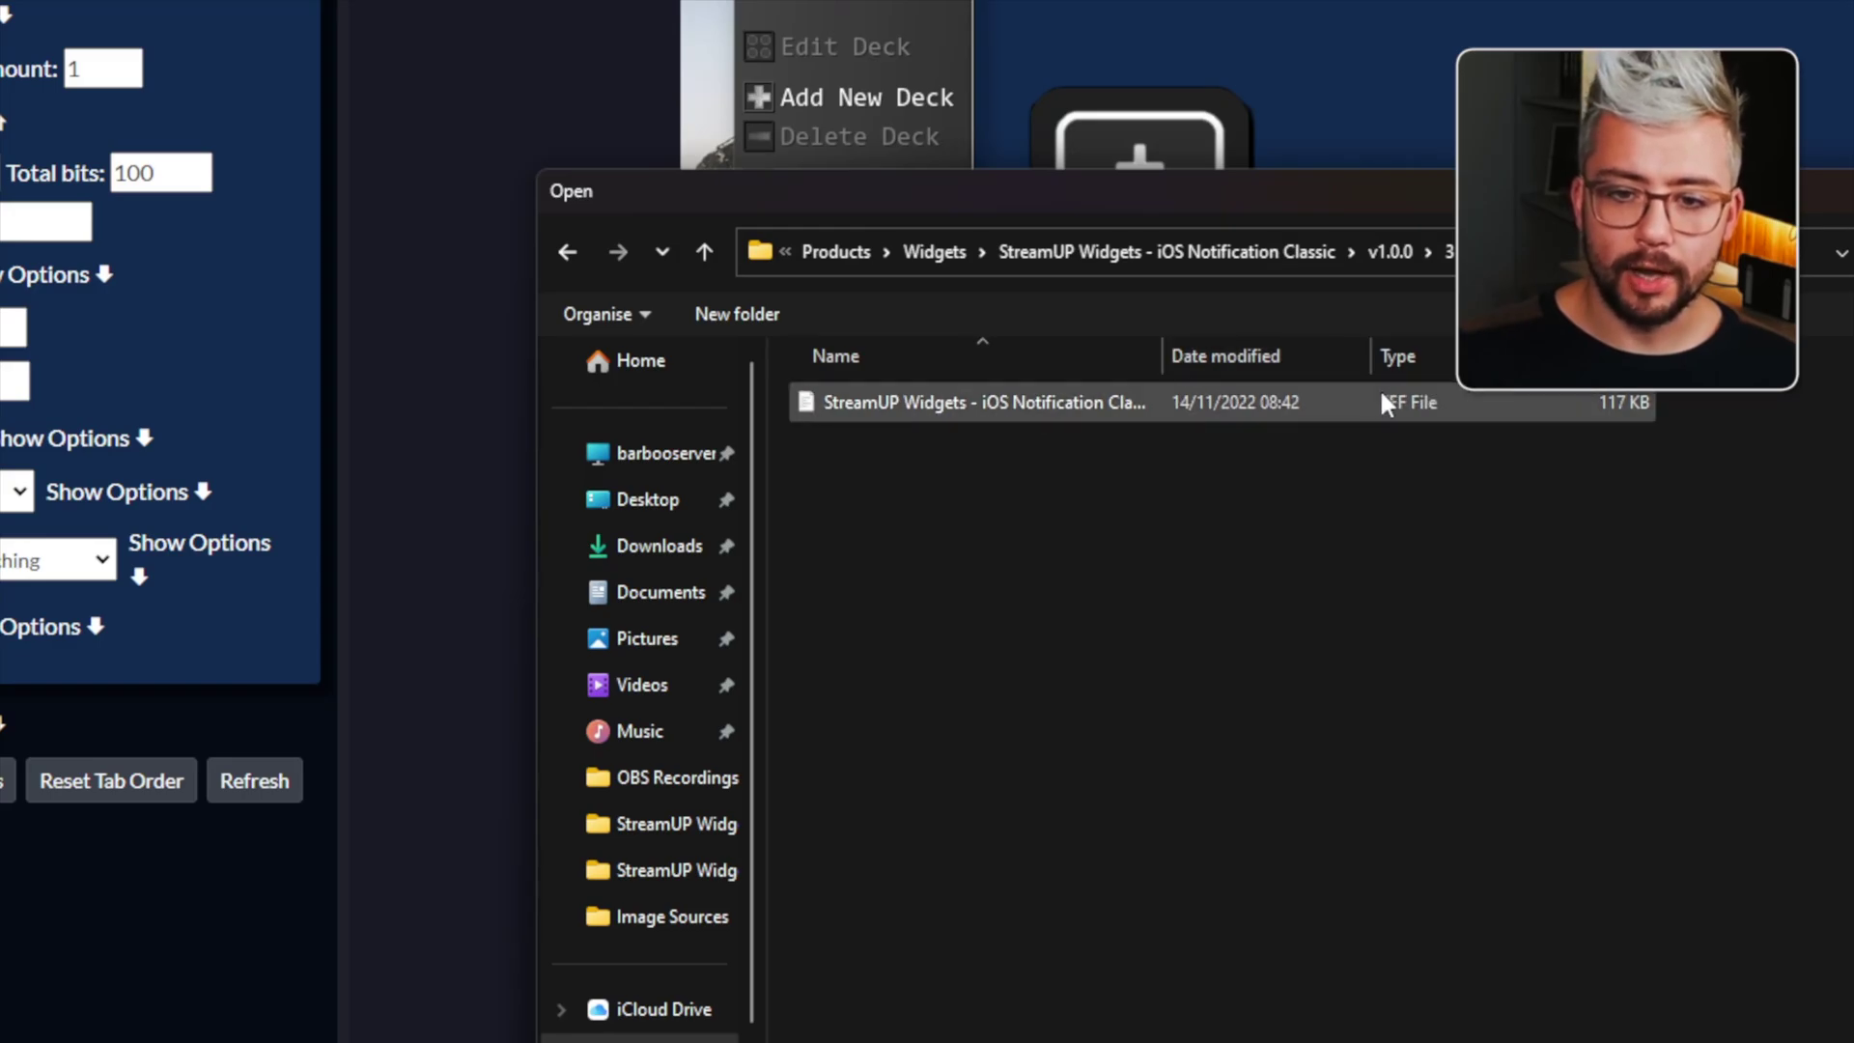
pyautogui.doubleClick(968, 401)
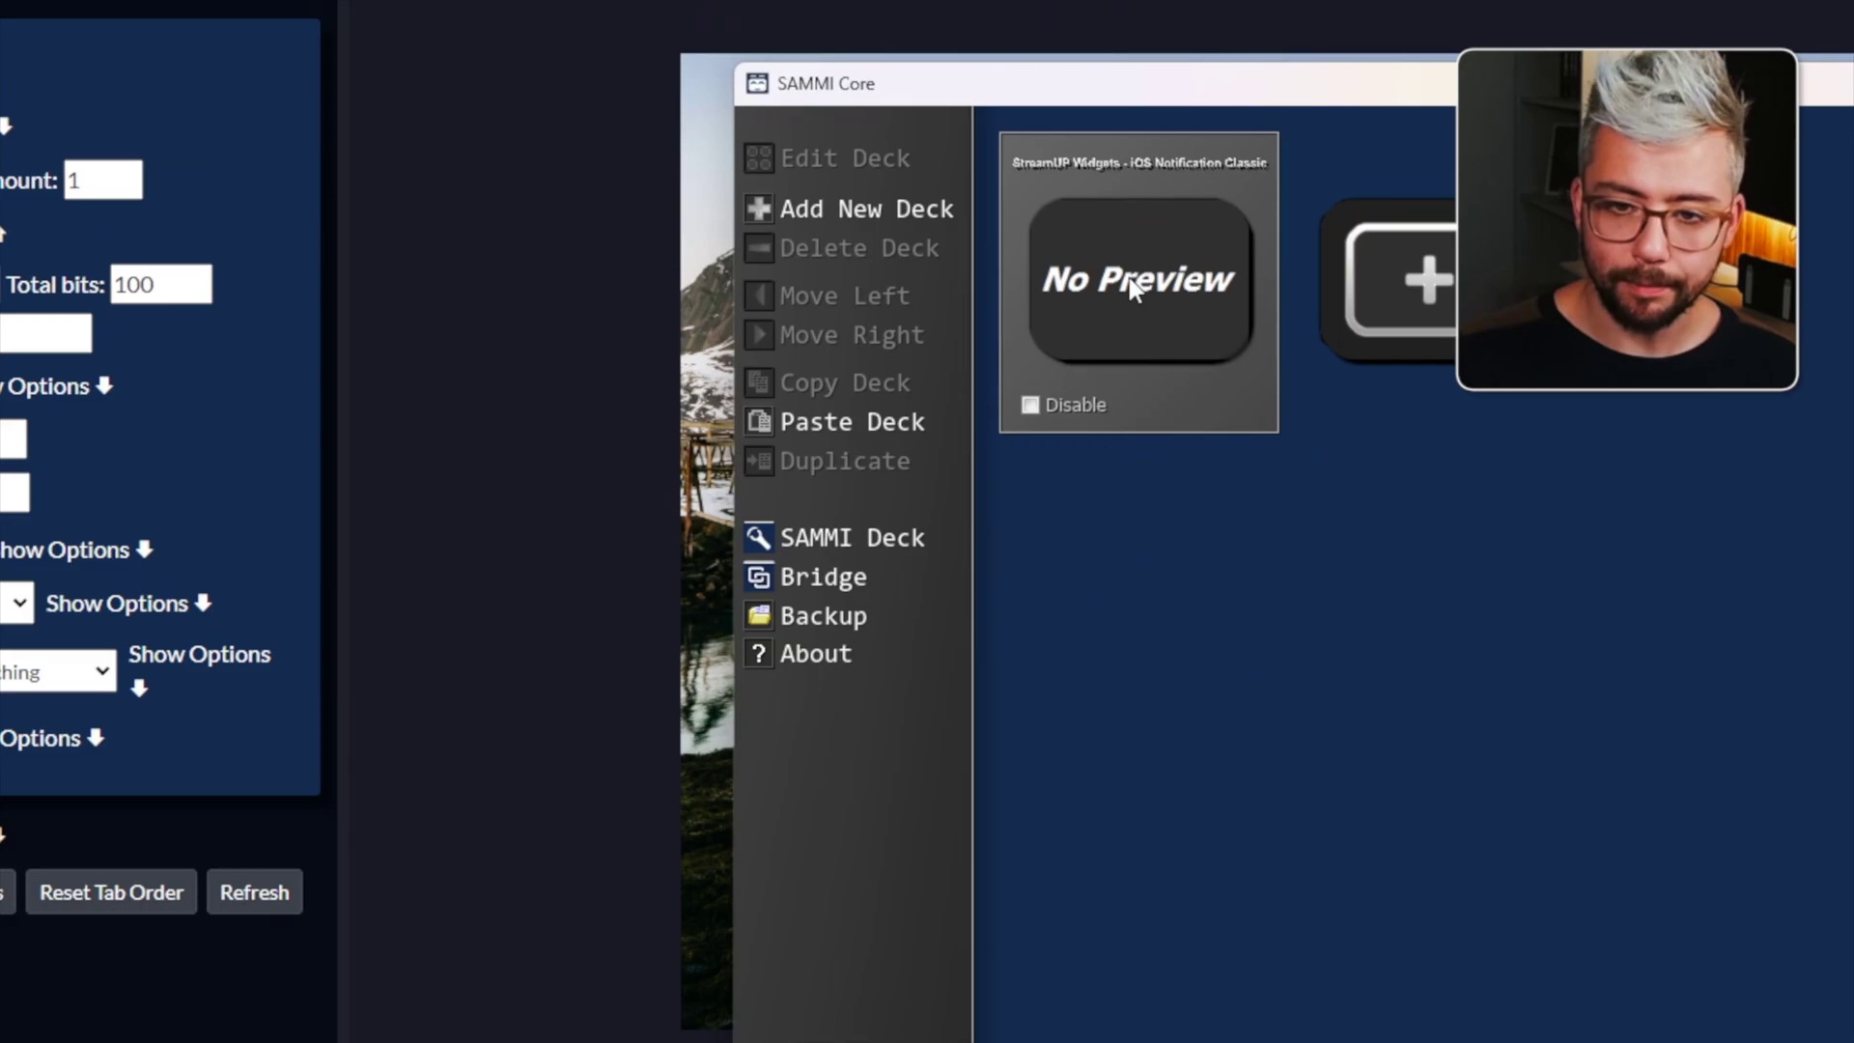
pyautogui.doubleClick(1136, 288)
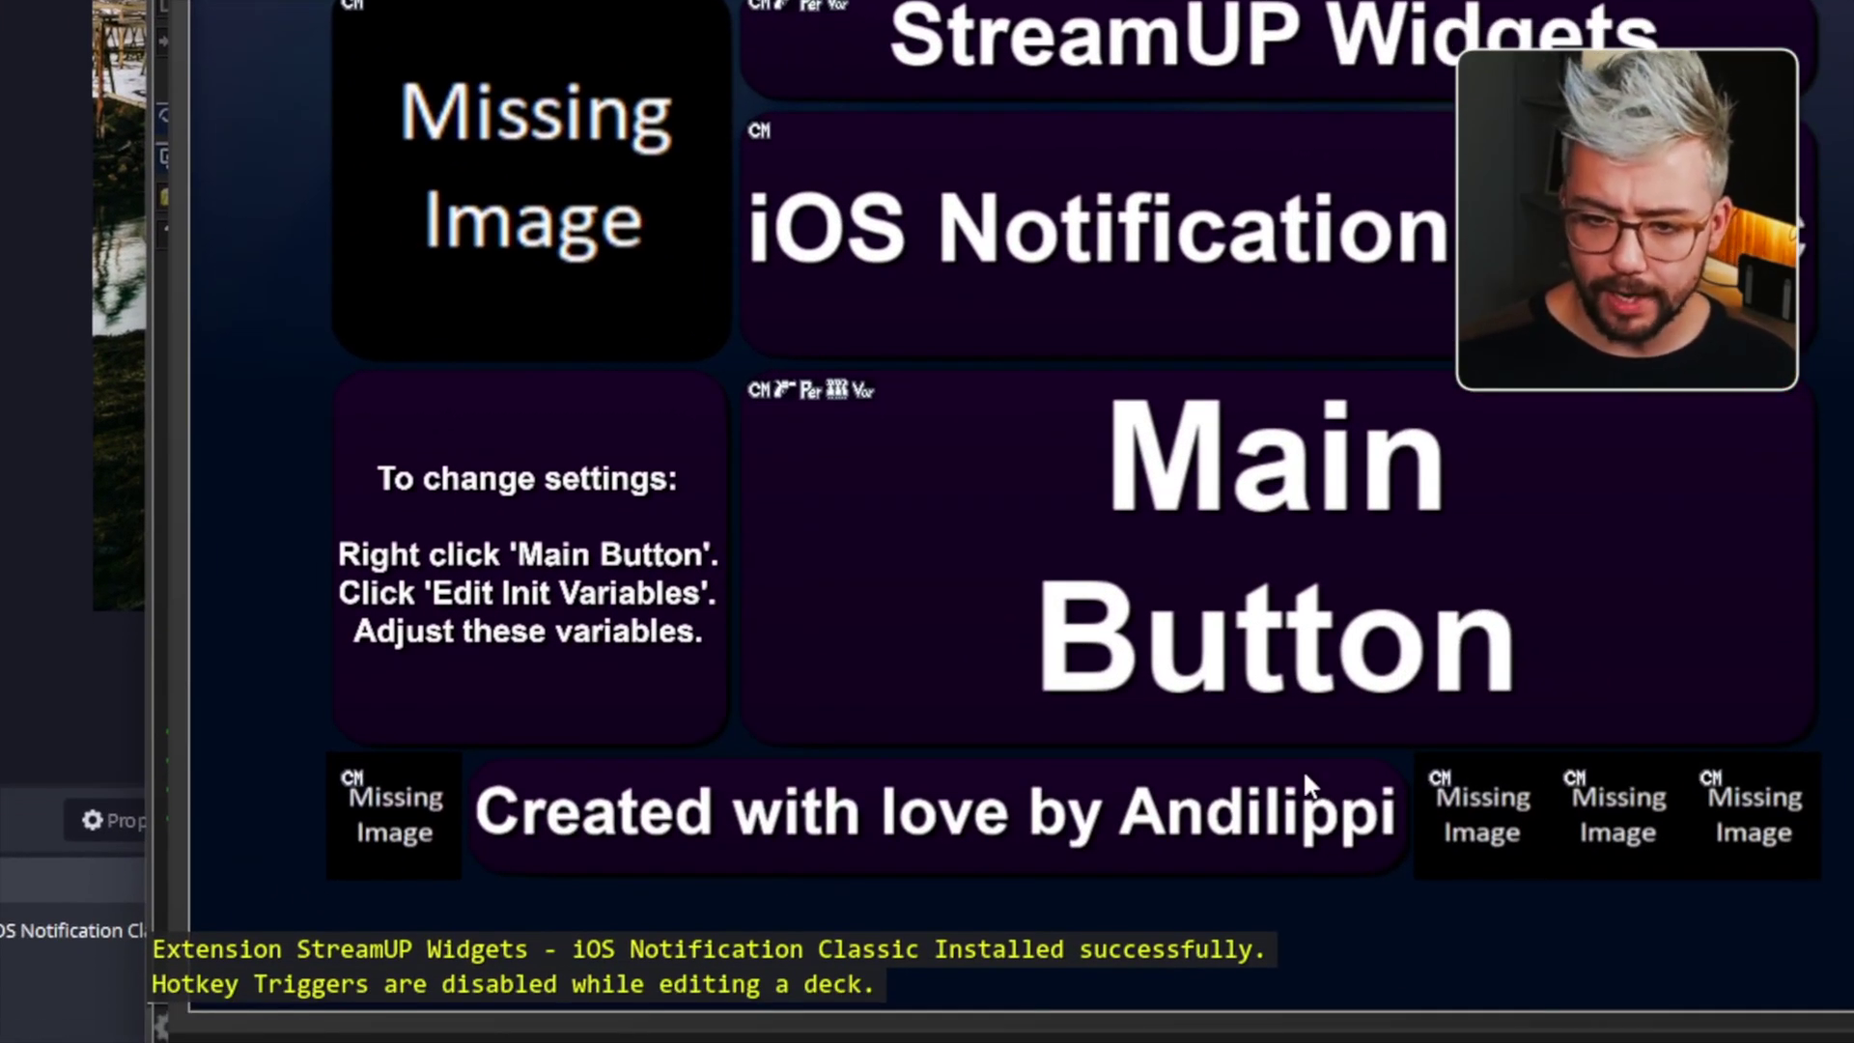
# Step: Add "botname" after "Own3d" in the Main Button's ignoredUsers, validate the JSON, and save
pyautogui.rightClick(1121, 492)
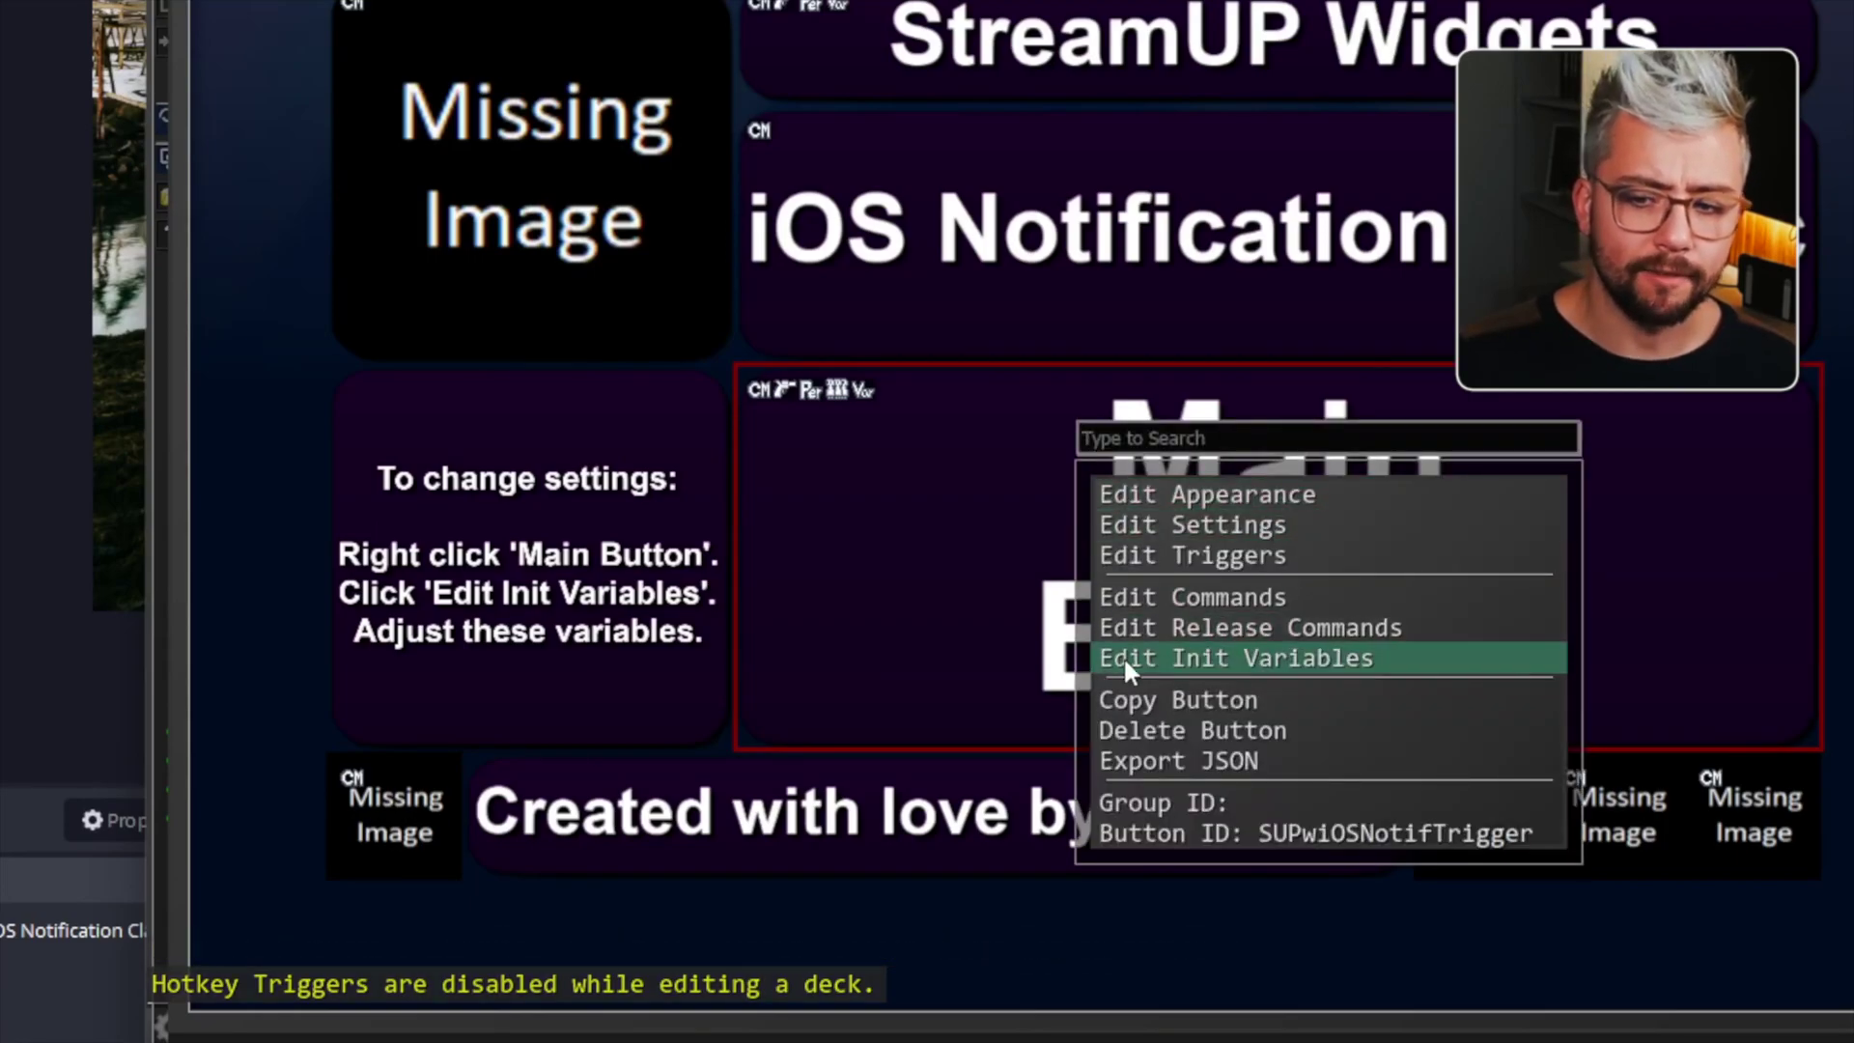
pyautogui.click(1288, 658)
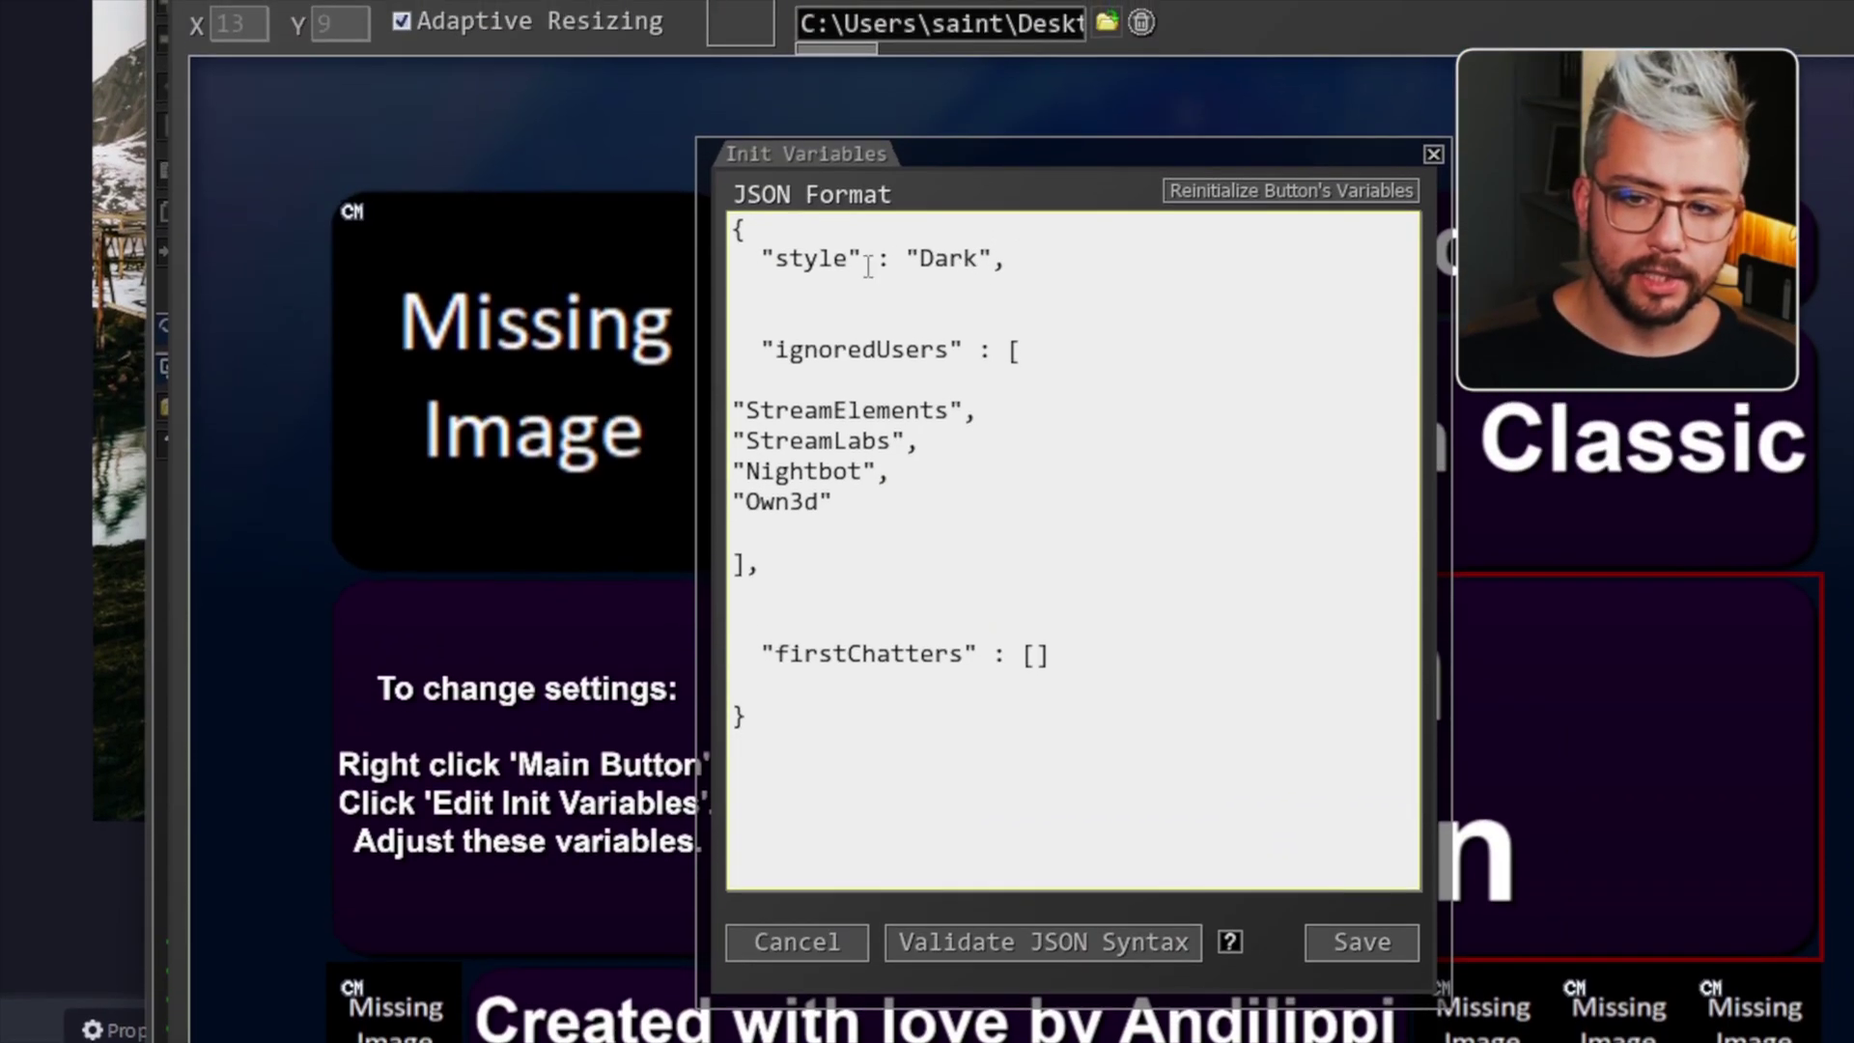
pyautogui.moveTo(977, 252); pyautogui.dragTo(921, 257)
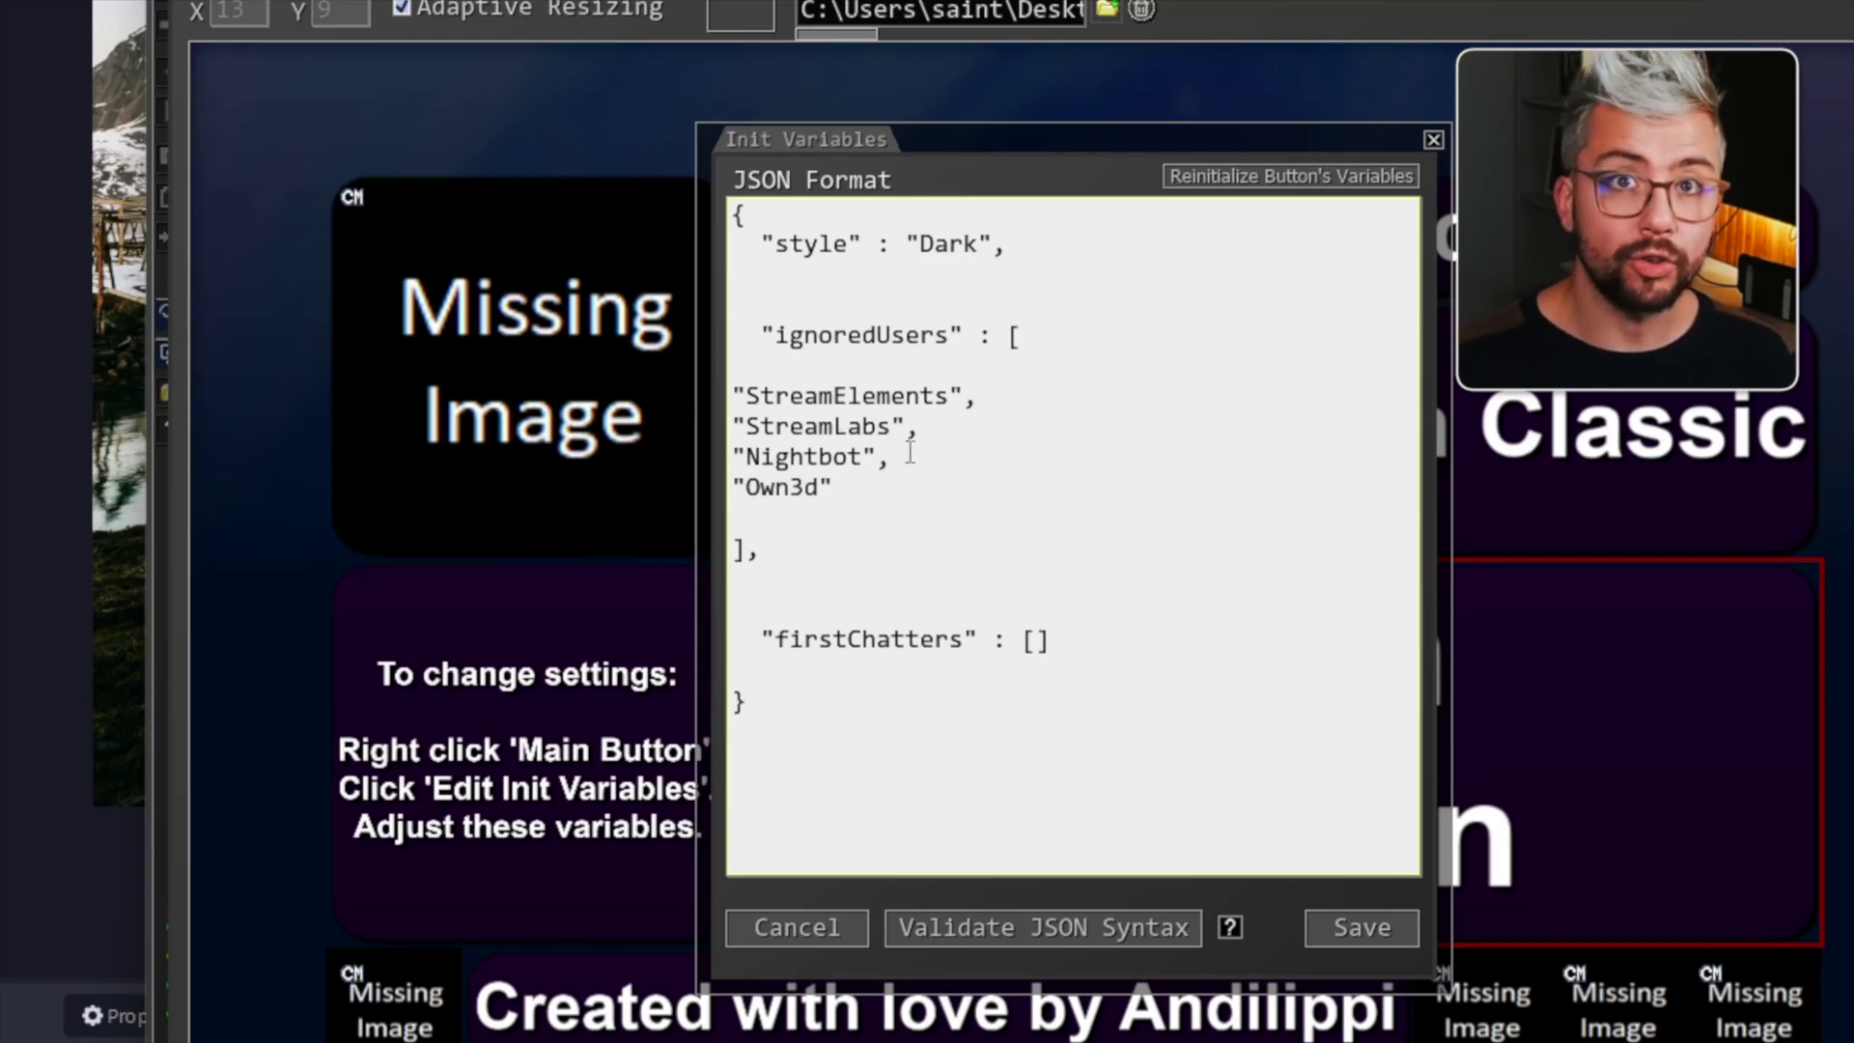
pyautogui.click(839, 487)
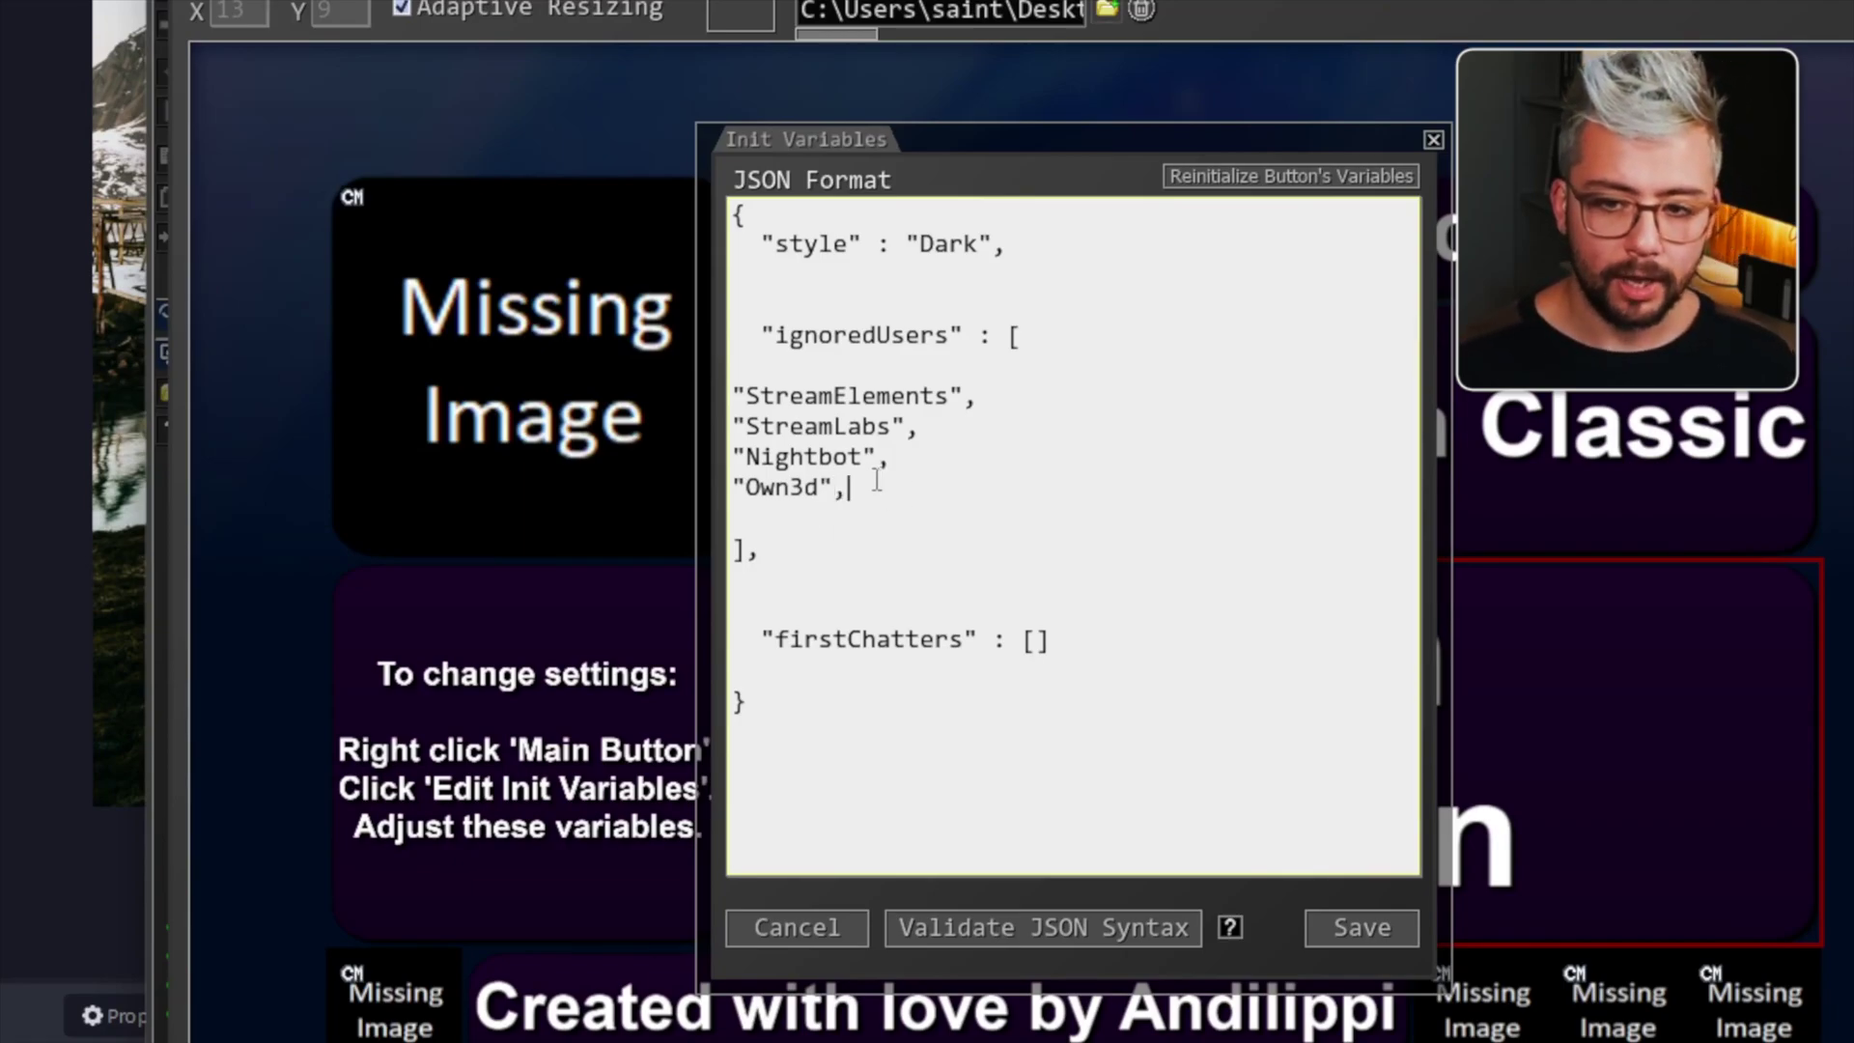
pyautogui.press('Return')
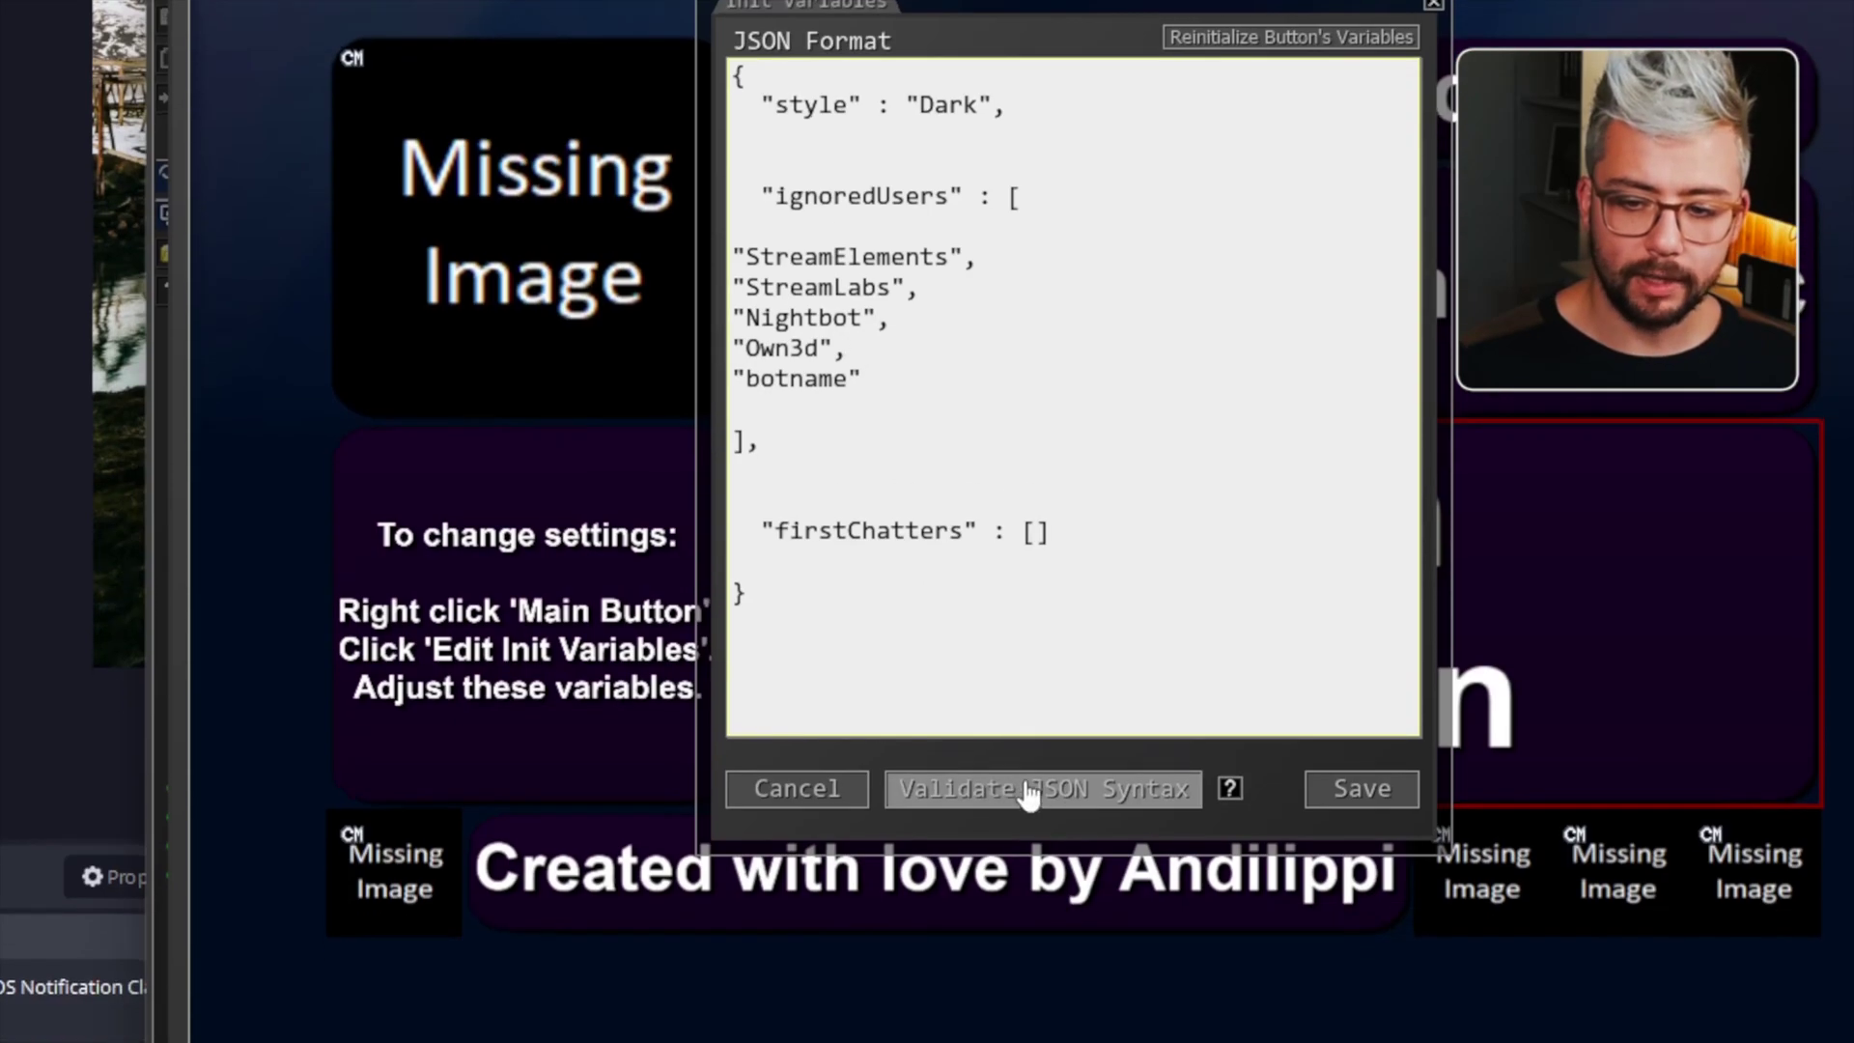
pyautogui.click(1009, 927)
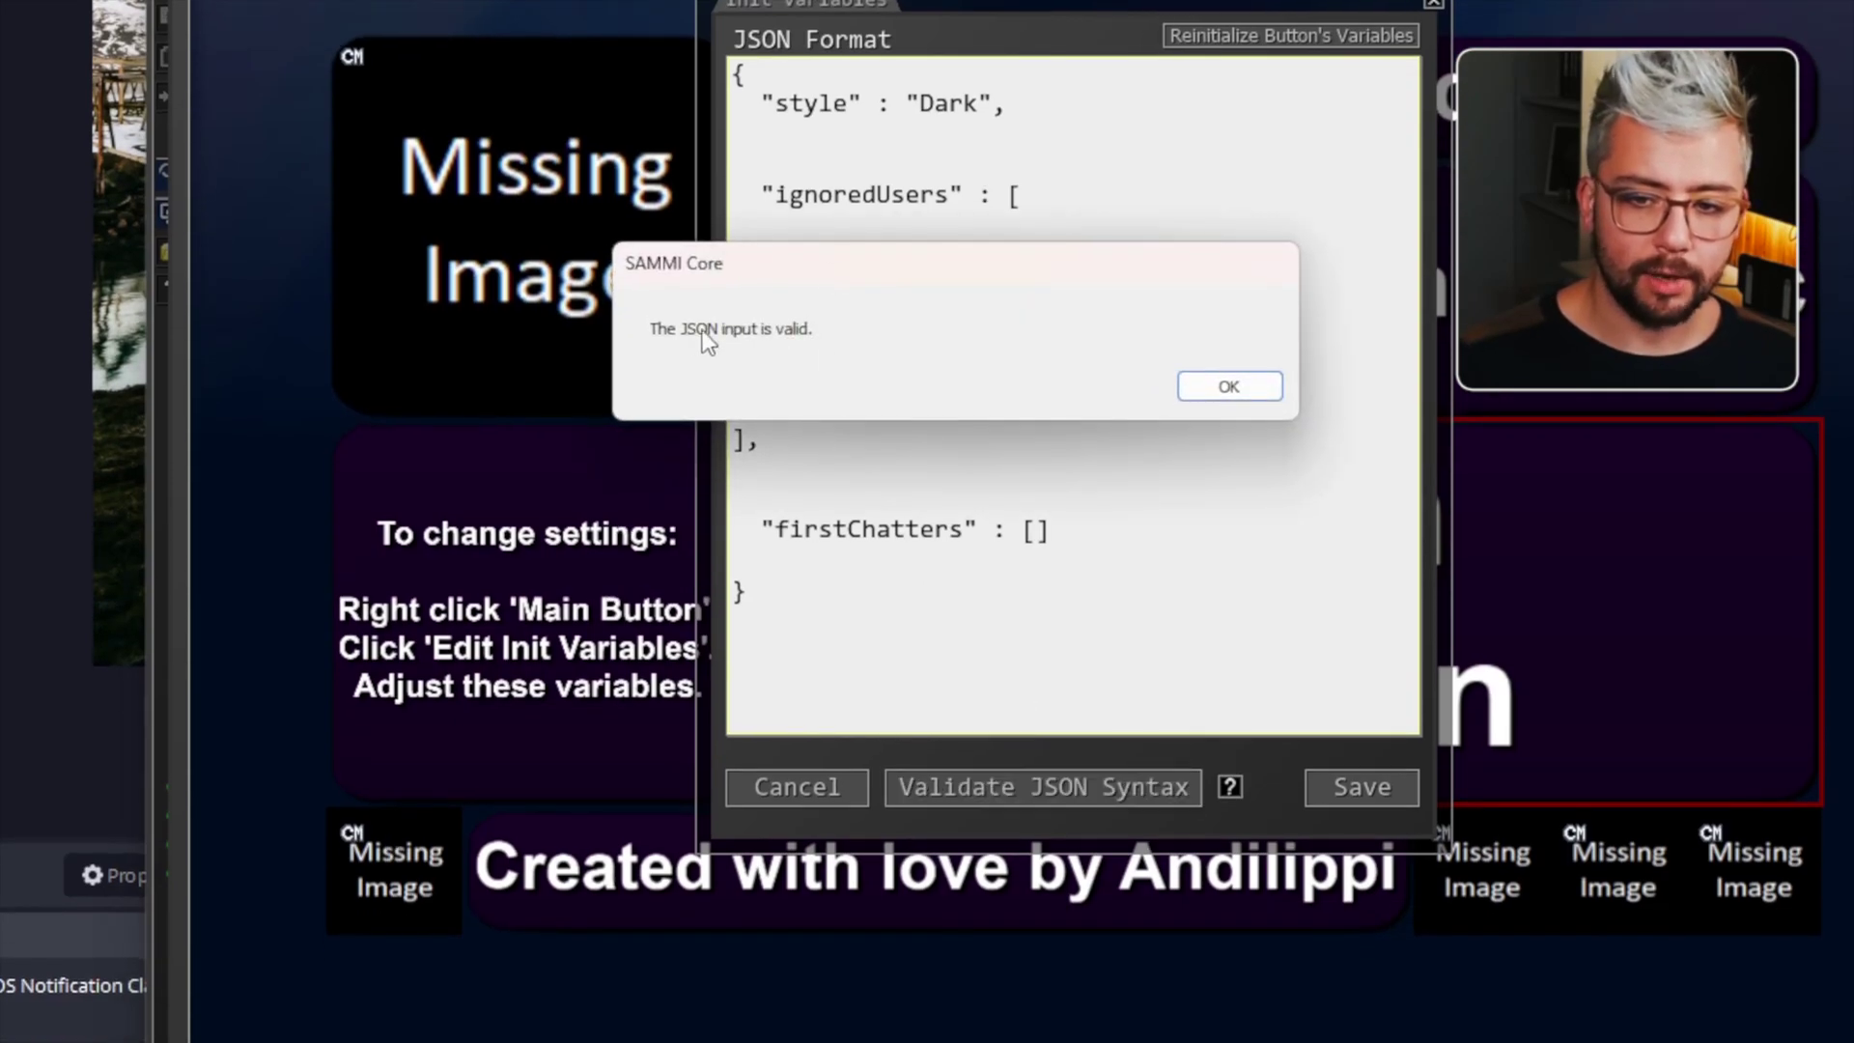
pyautogui.click(1267, 388)
pyautogui.click(1223, 834)
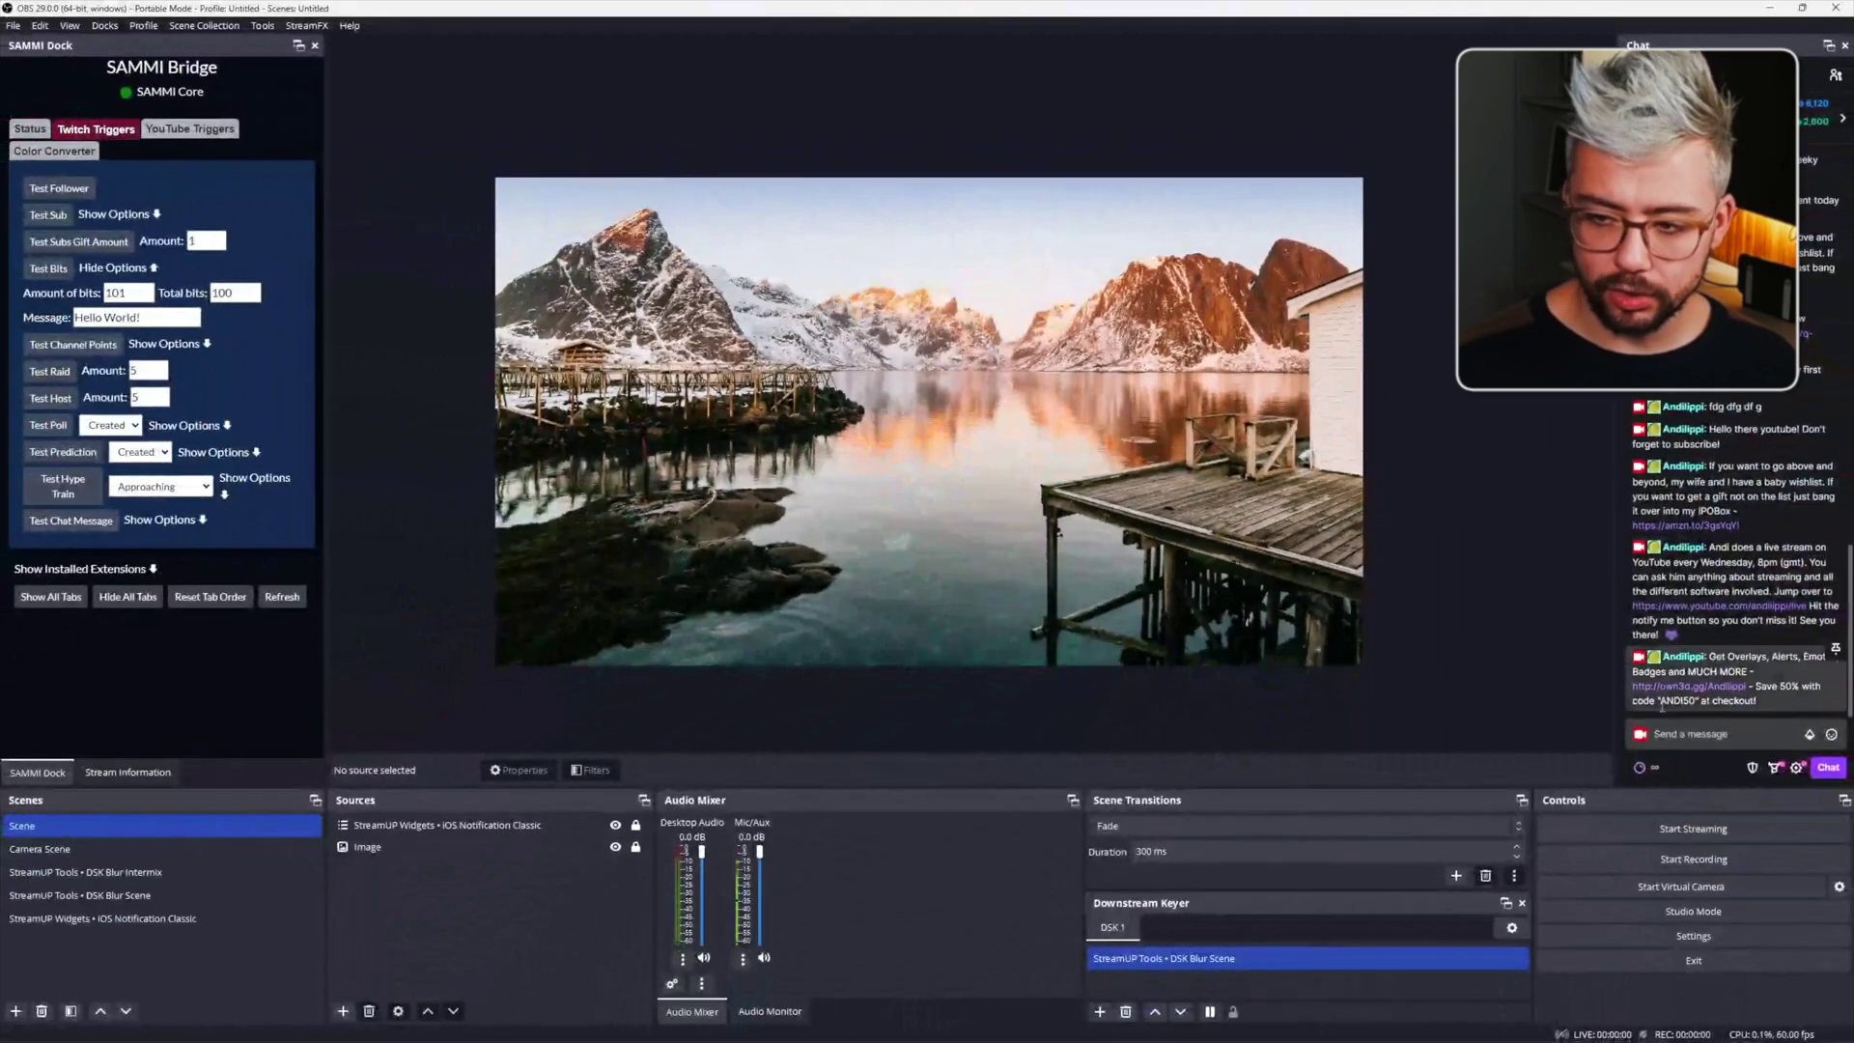
# Step: Send "hello there!" in the OBS Twitch chat dock to trigger the notification, then switch to Streamer.bot
pyautogui.click(1820, 985)
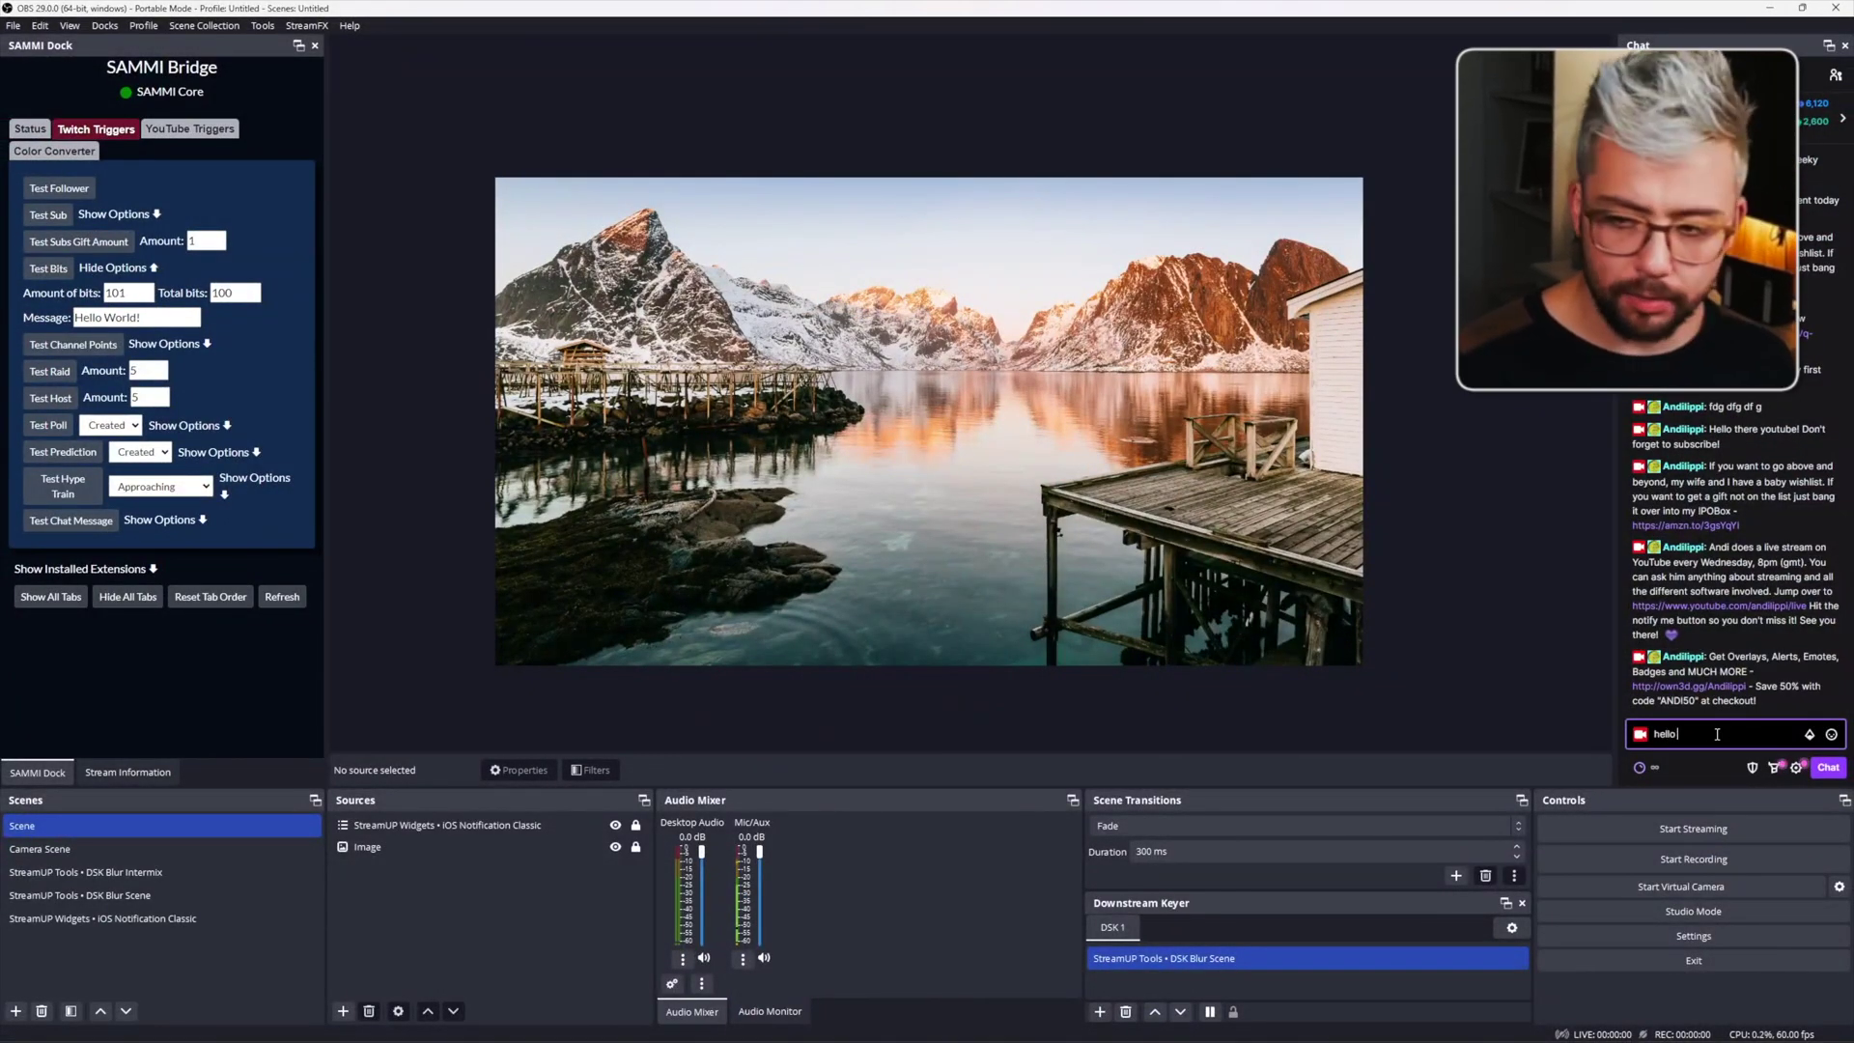
pyautogui.write('hello there!')
pyautogui.press('Return')
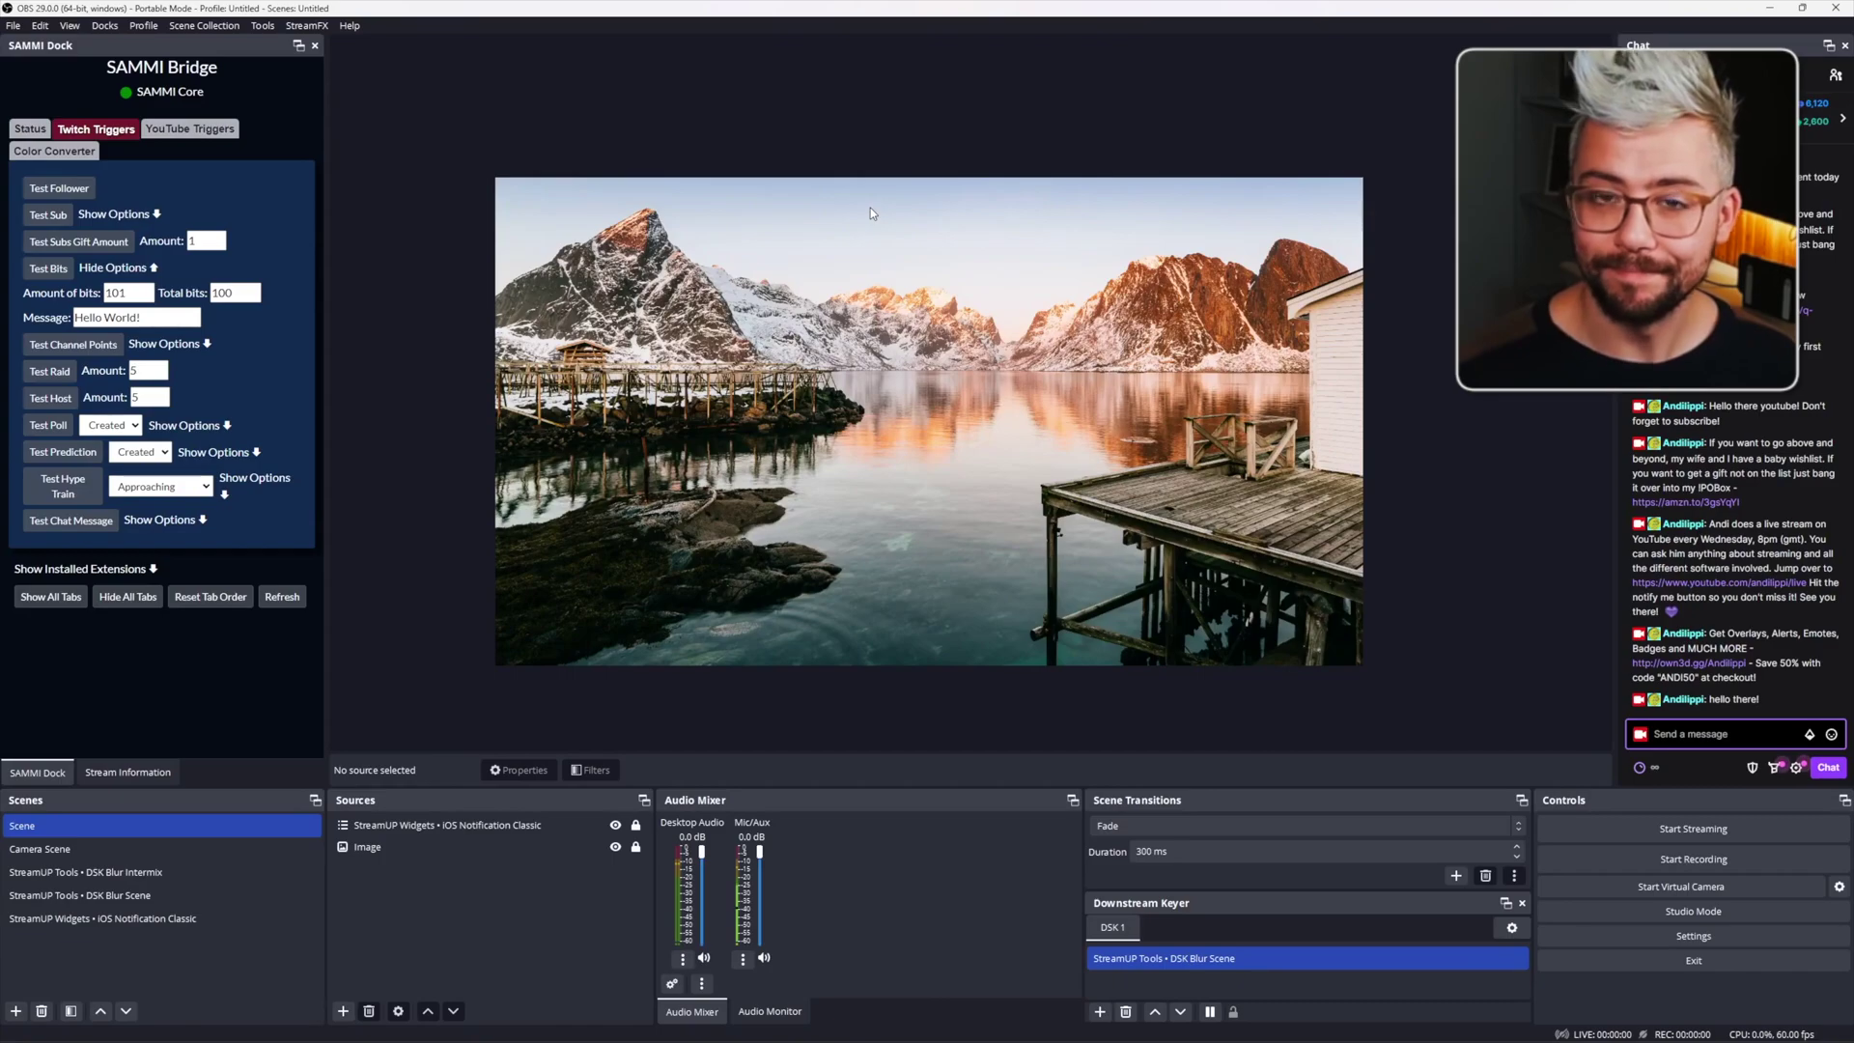
pyautogui.hotkey('alt', 'Tab')
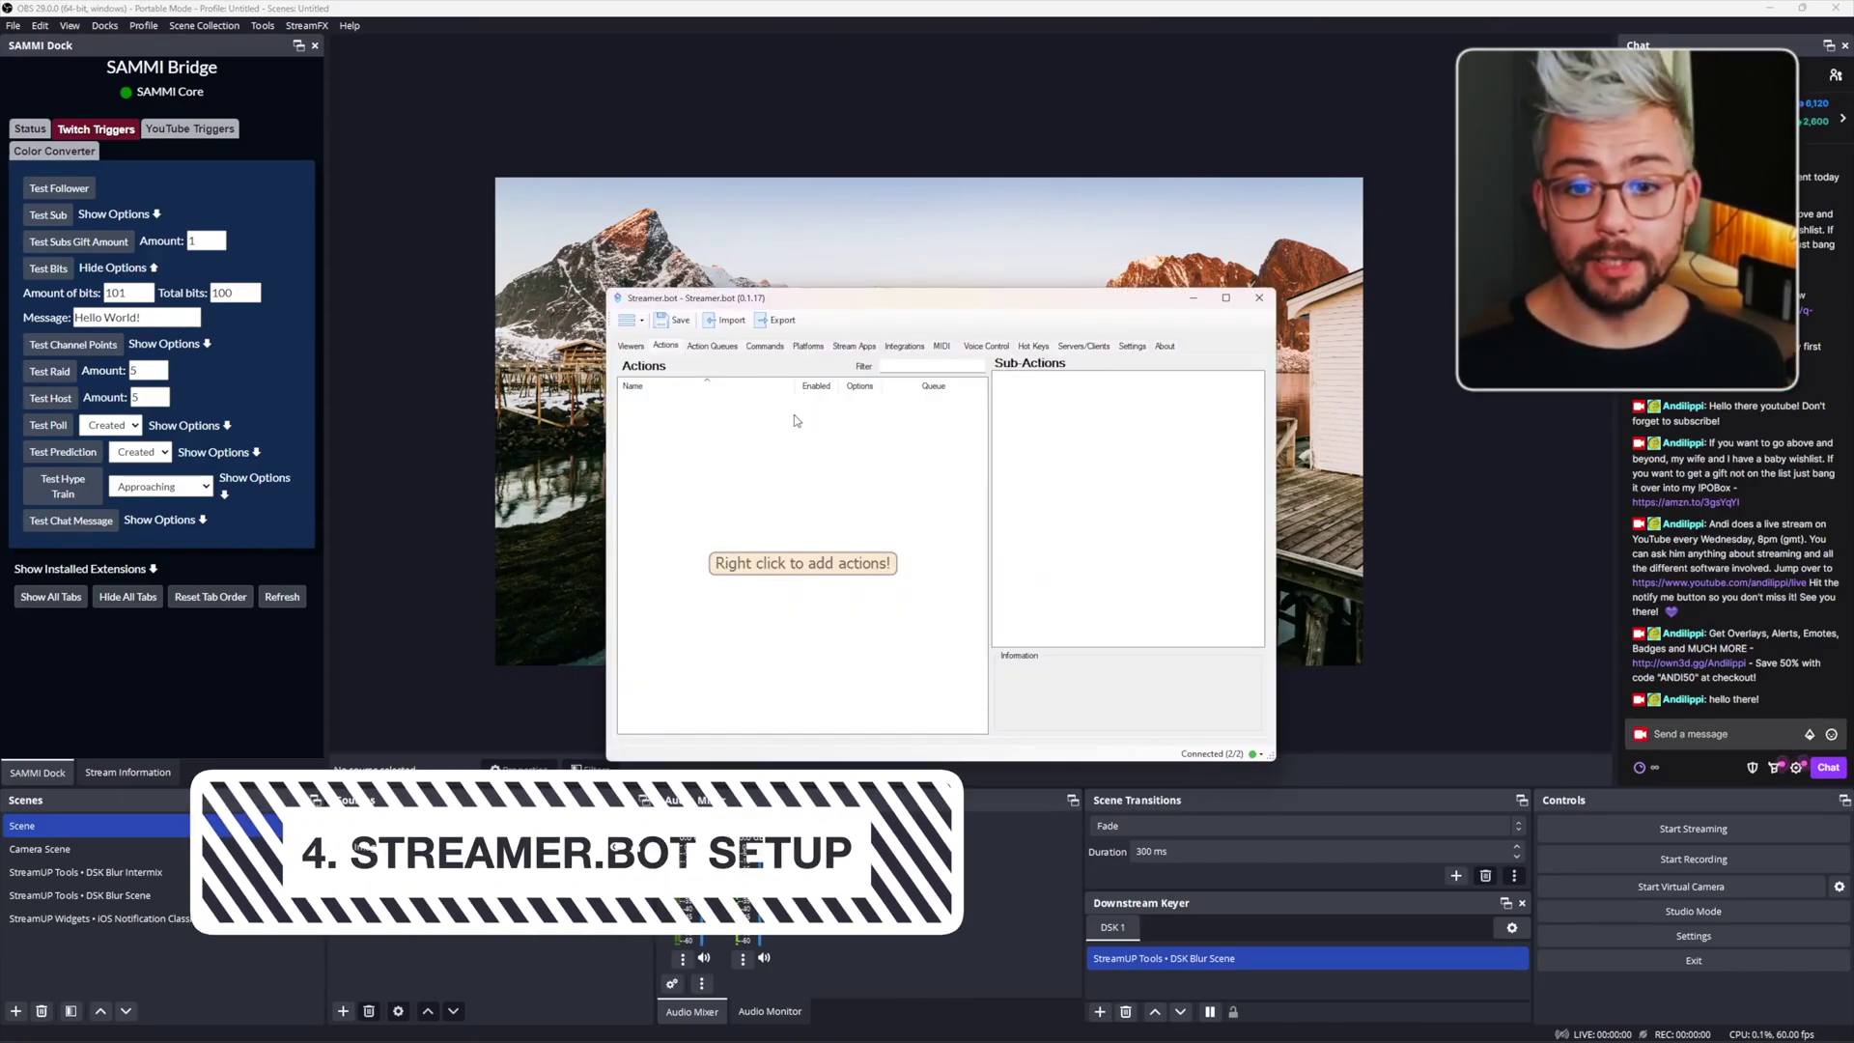
# Step: Place File Explorer beside Streamer.bot and select the SB file in 3 - BOT INSTALL > STREAMER.BOT
pyautogui.moveTo(953, 300); pyautogui.dragTo(848, 304)
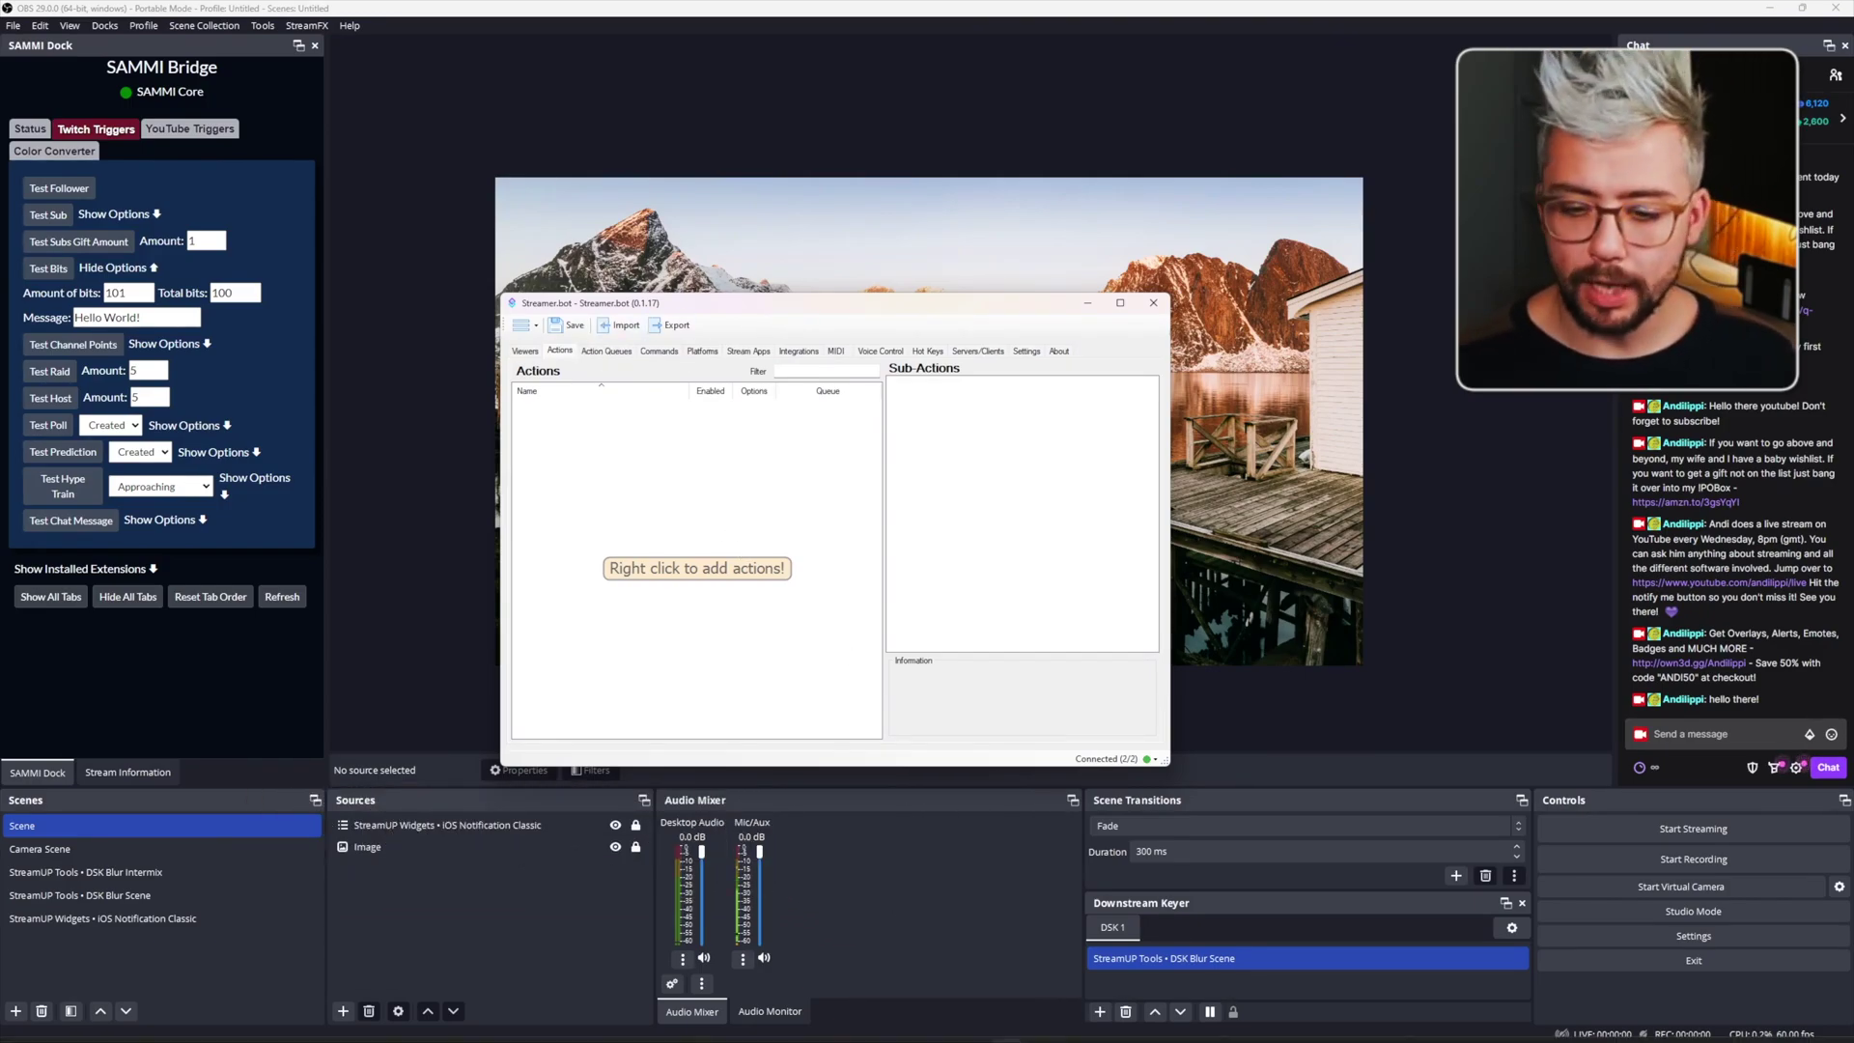
pyautogui.click(912, 1026)
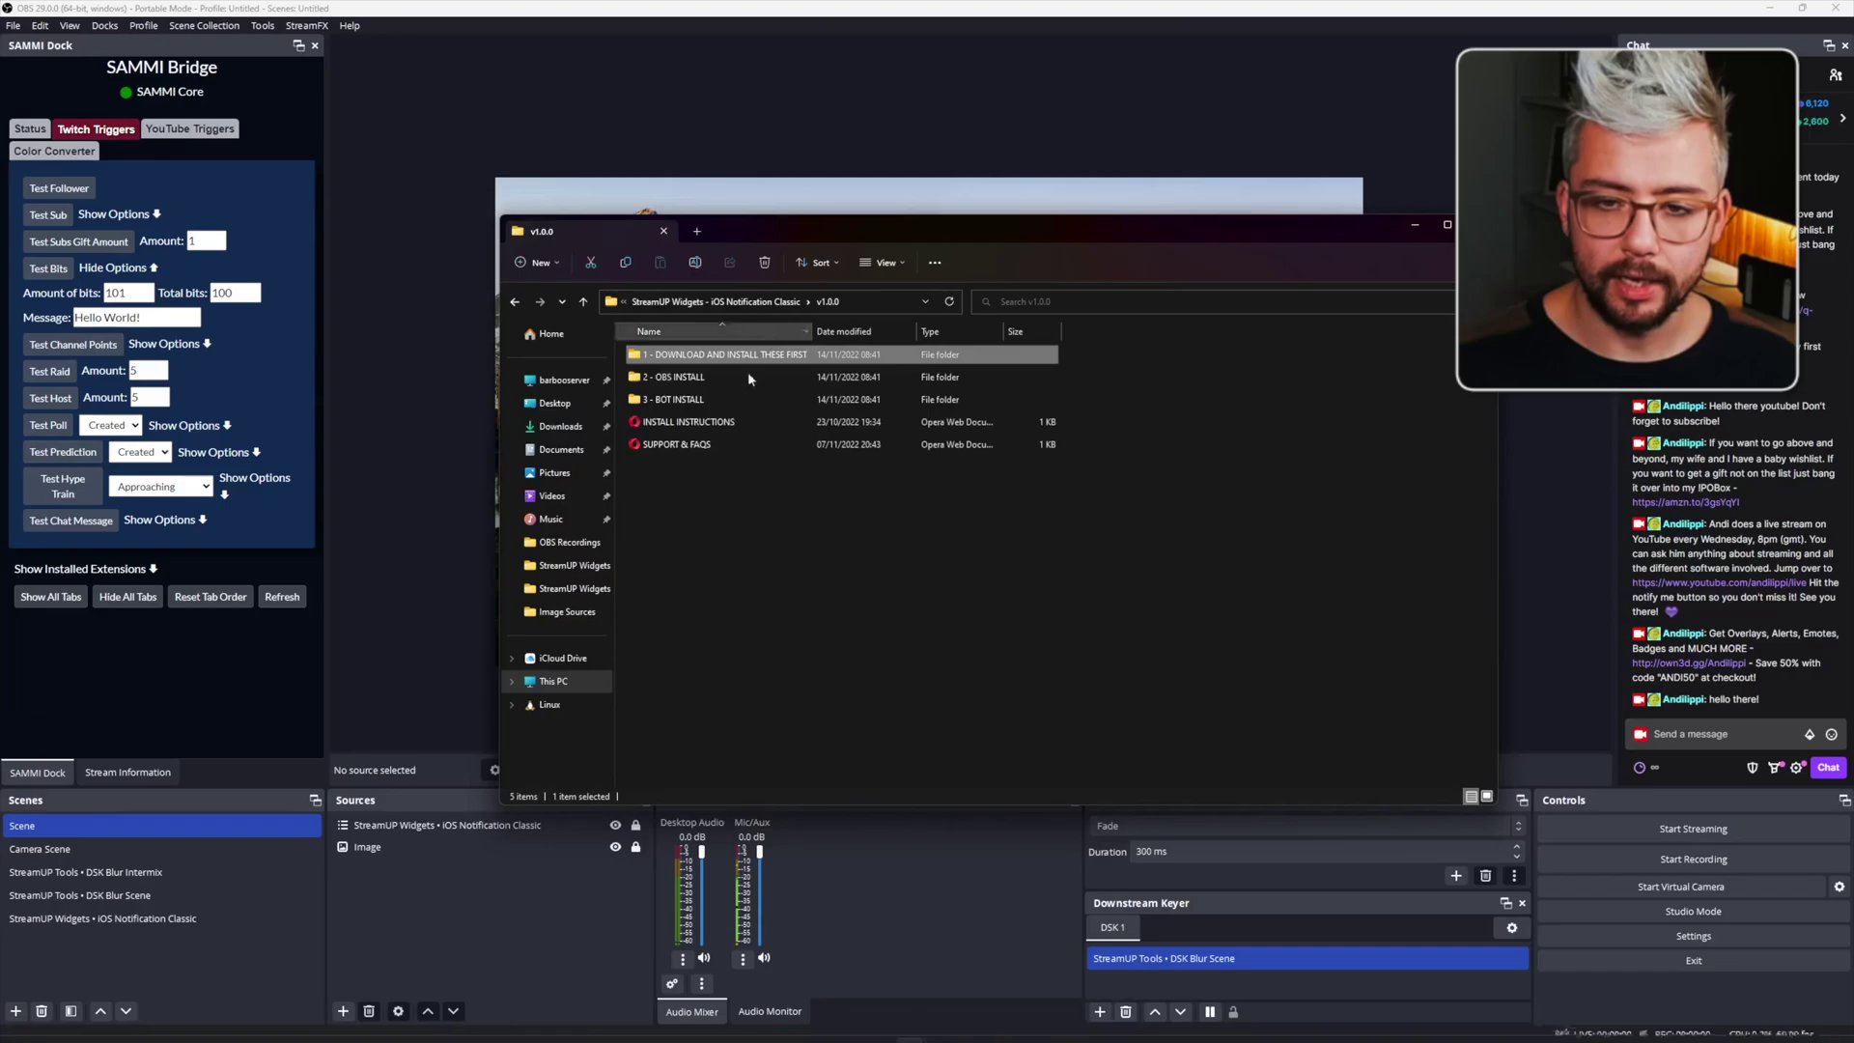
pyautogui.moveTo(740, 208); pyautogui.dragTo(939, 238)
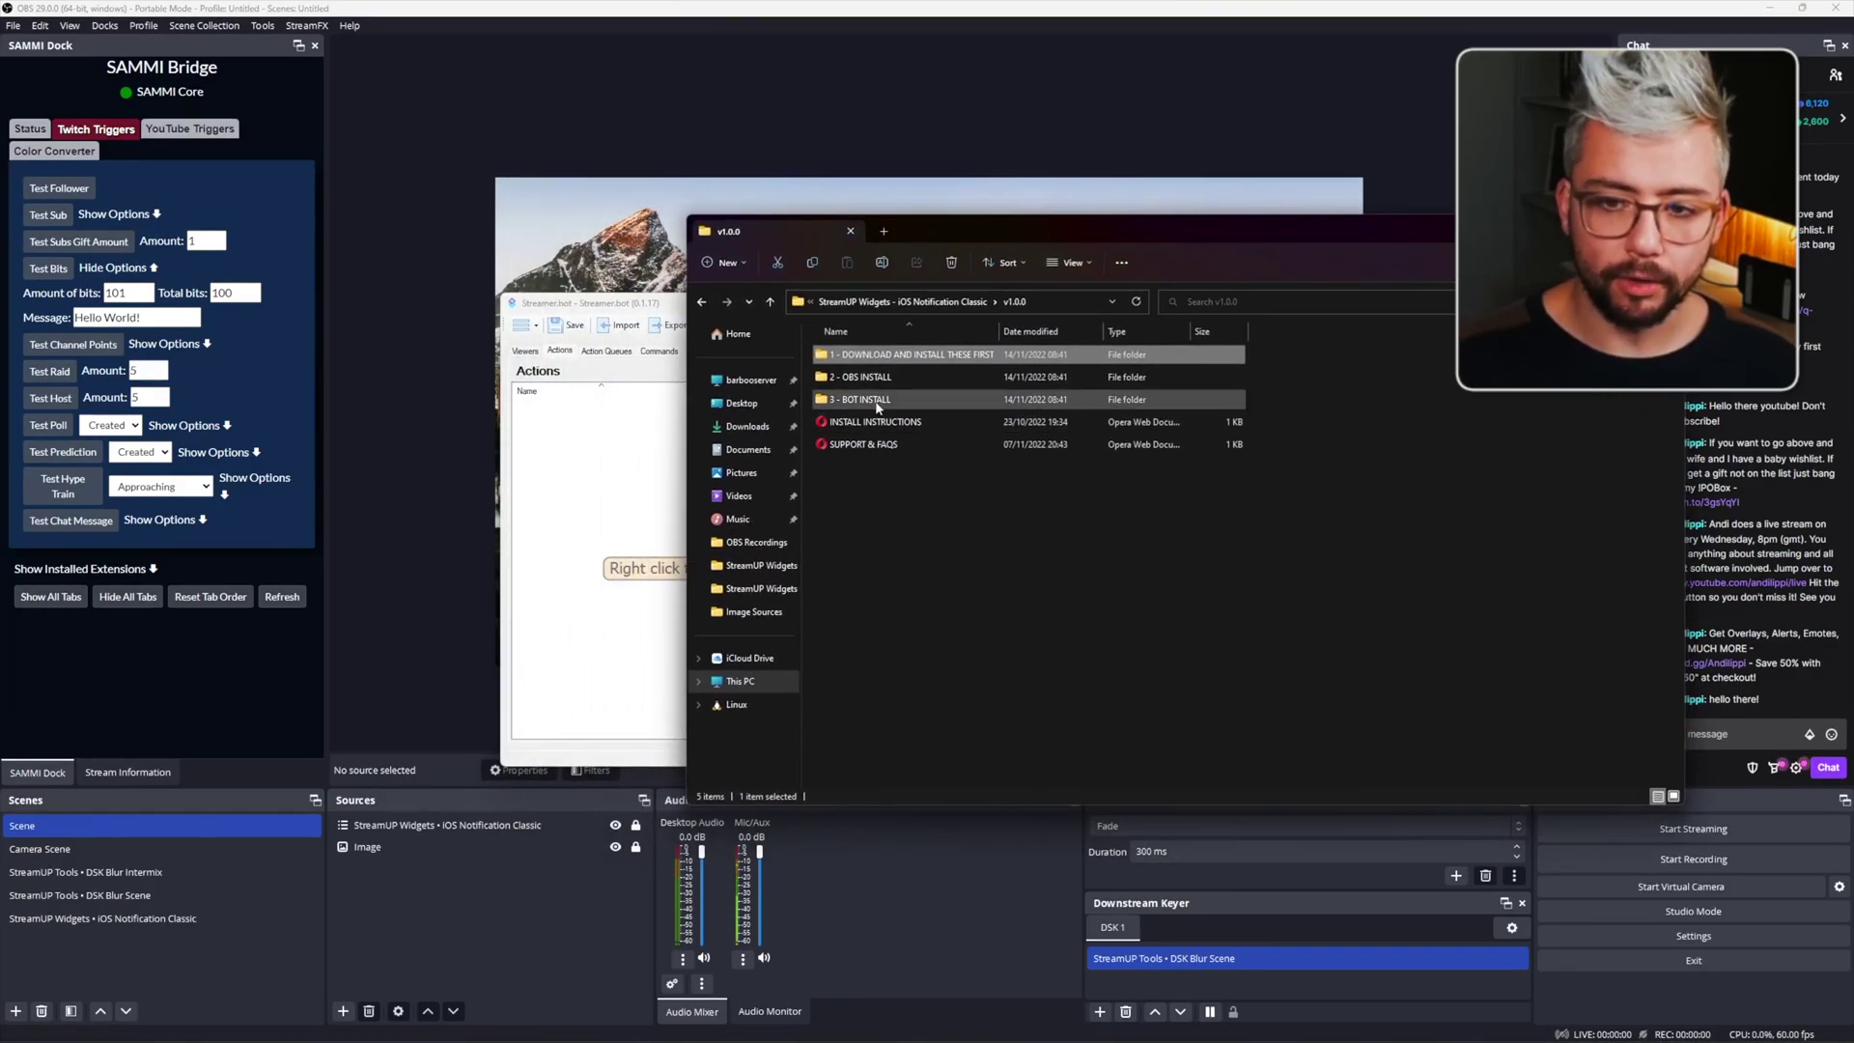
pyautogui.doubleClick(875, 400)
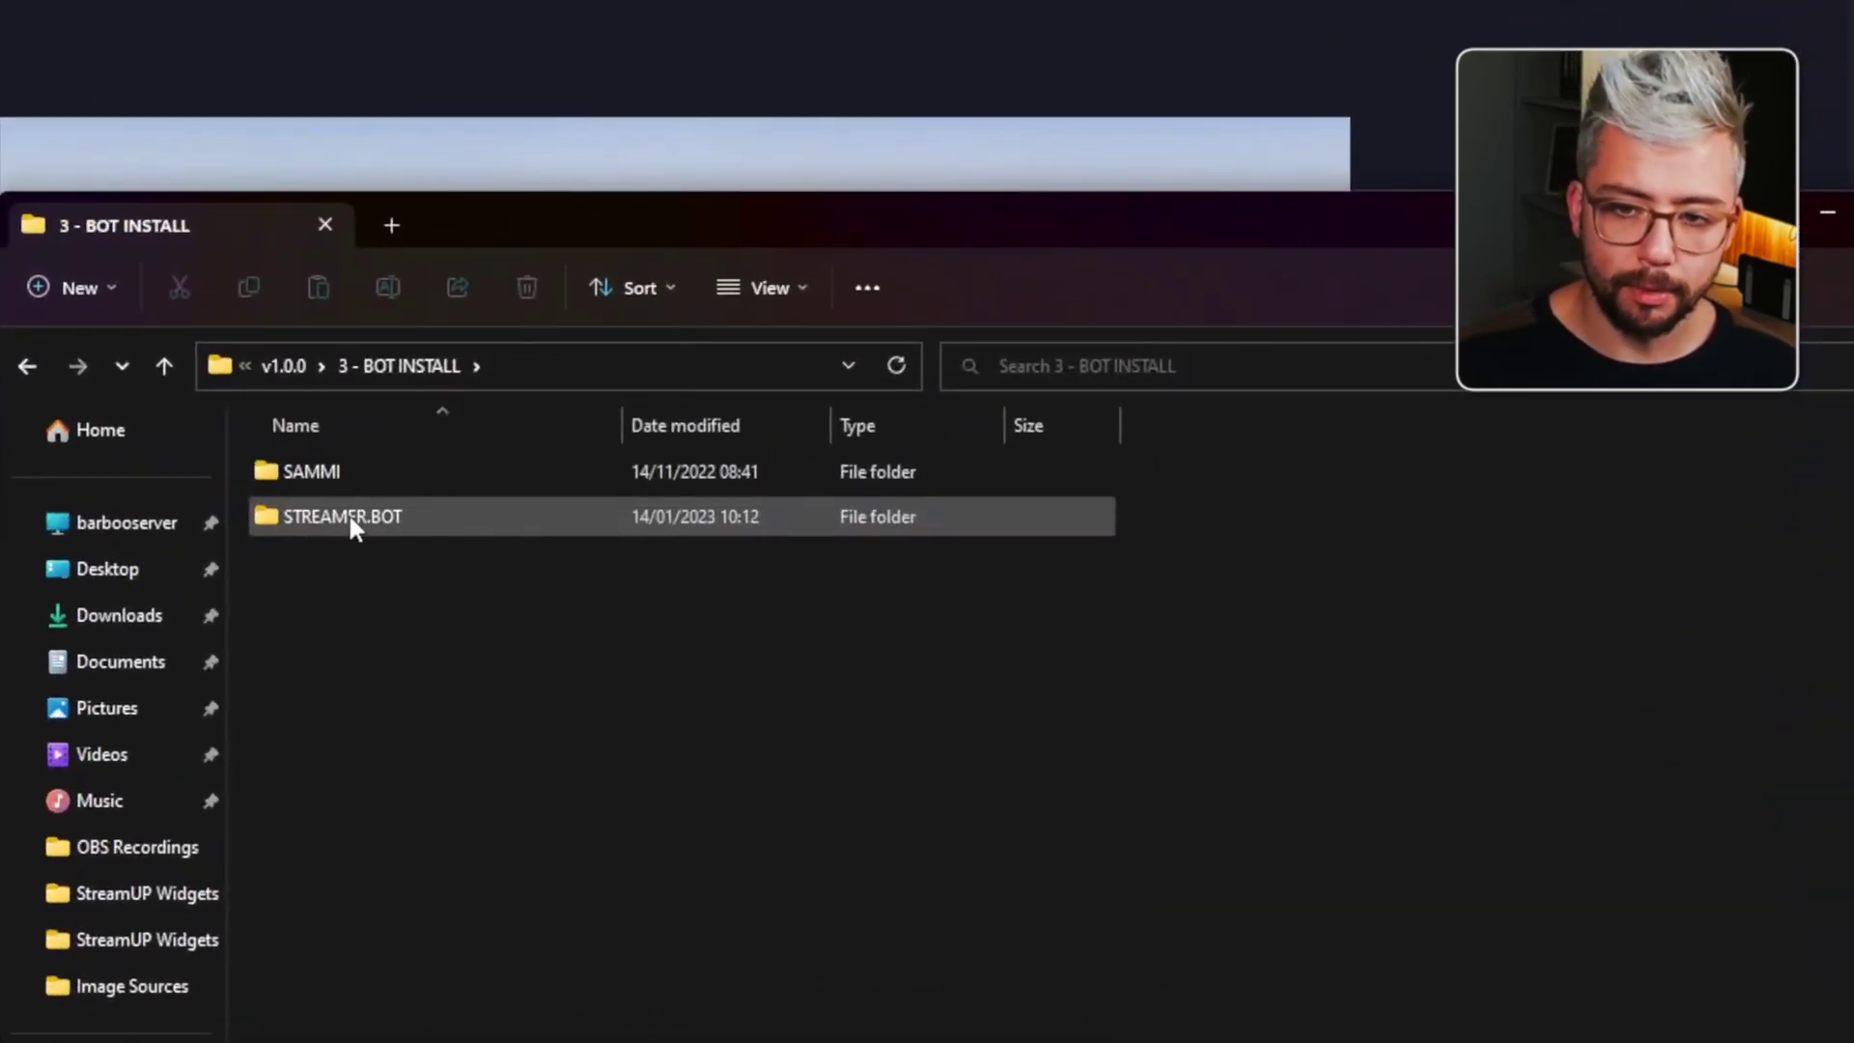
pyautogui.doubleClick(855, 382)
pyautogui.click(848, 472)
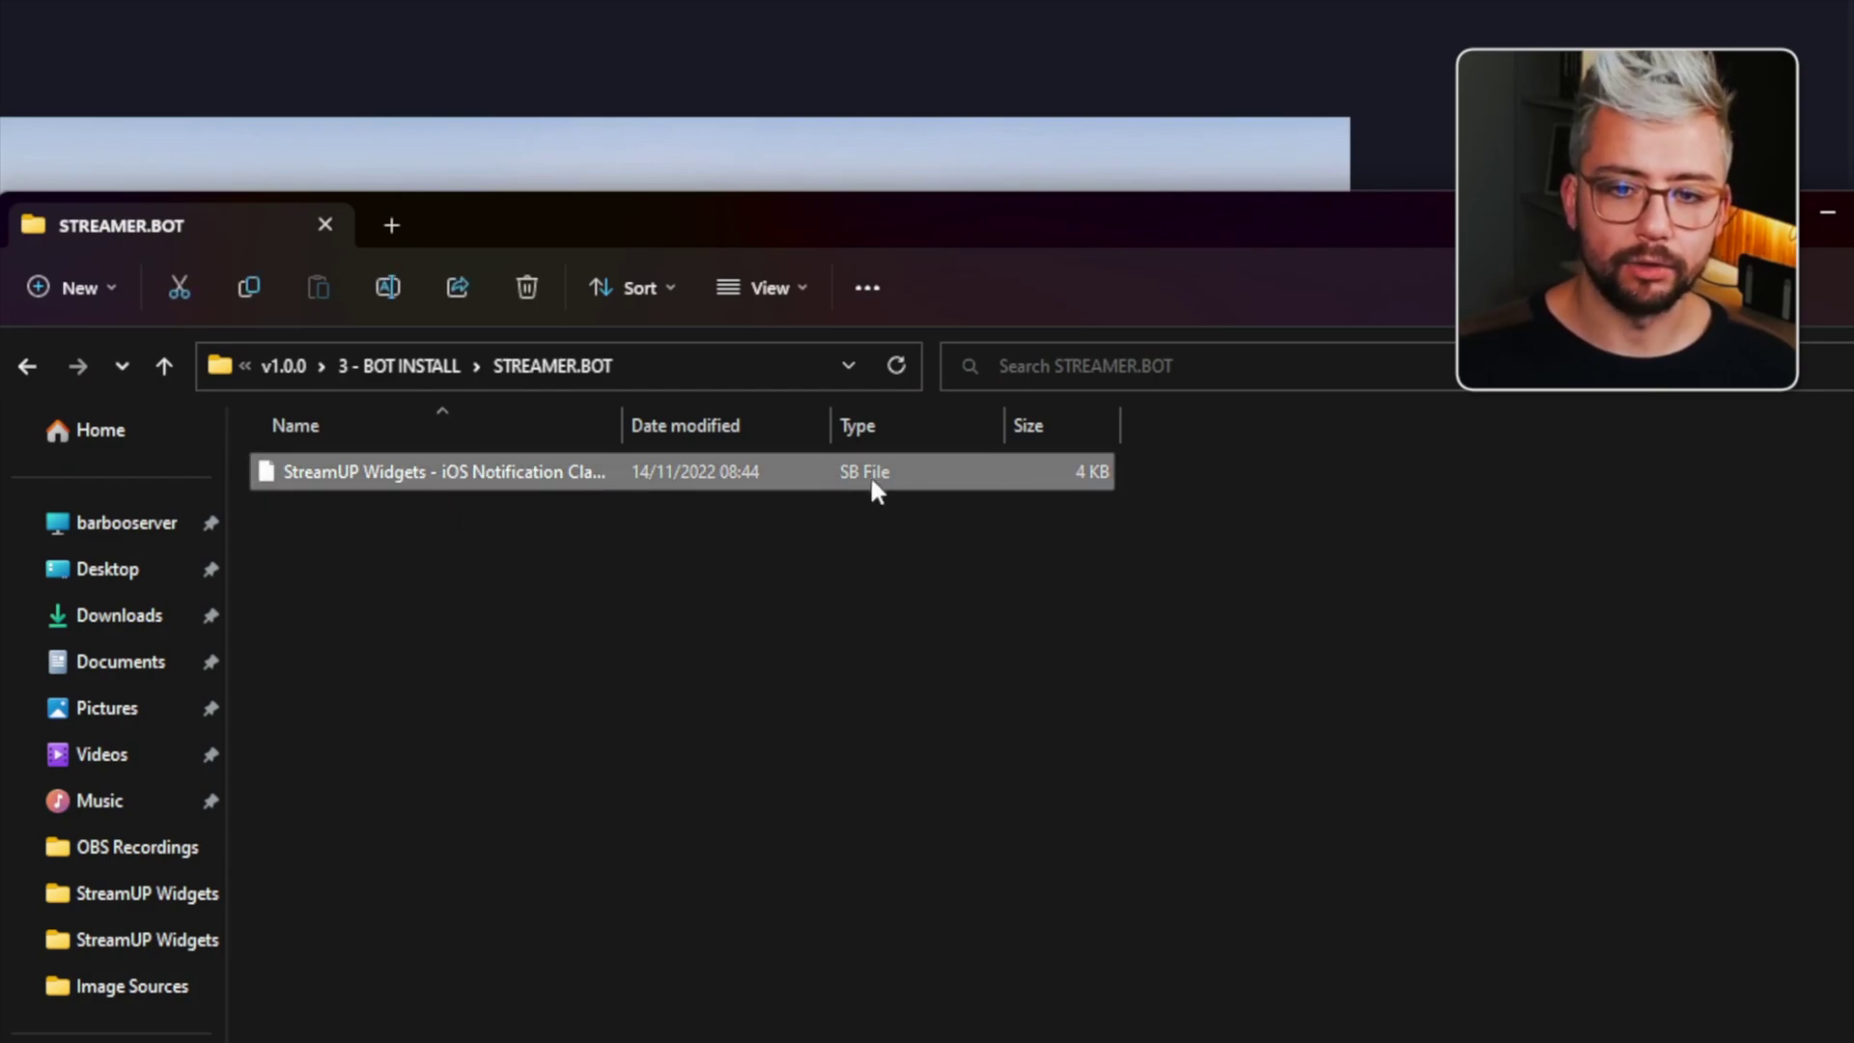
# Step: Open Streamer.bot's Import Actions window, try dropping the SB file in, then clear the import string
pyautogui.click(212, 425)
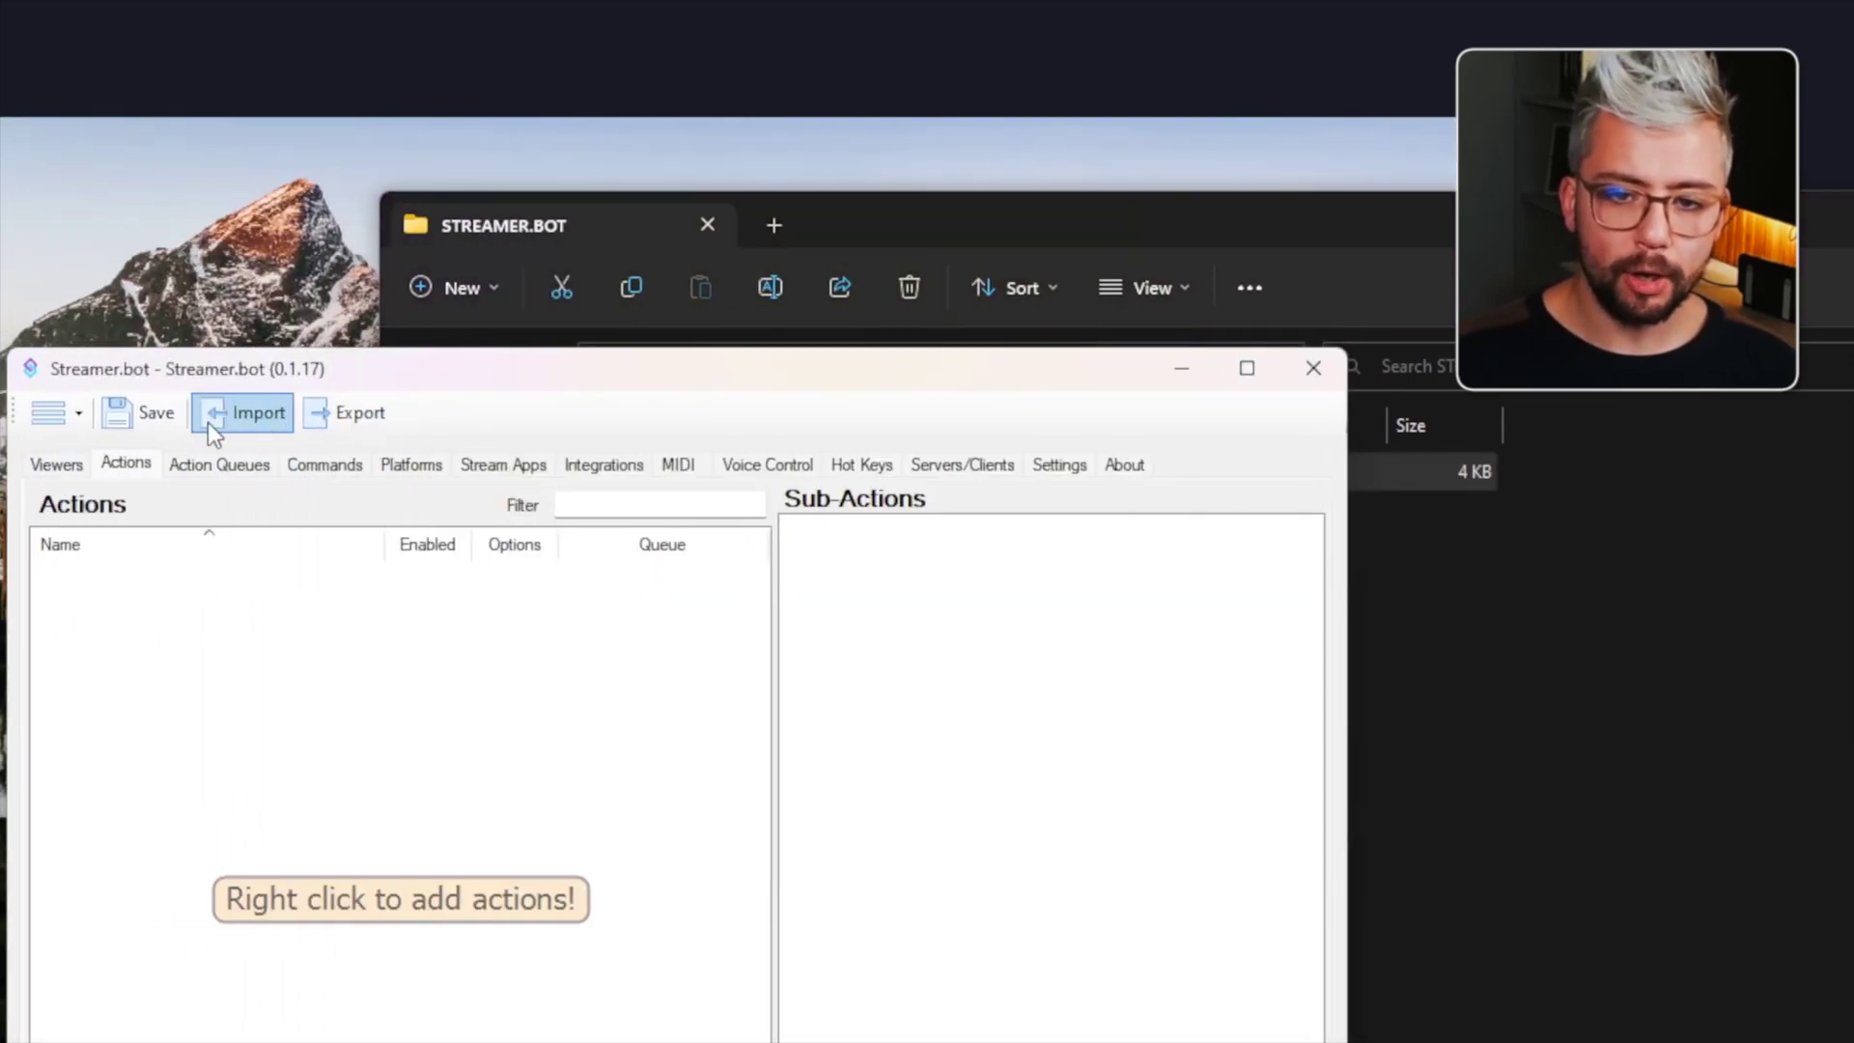
pyautogui.click(254, 419)
pyautogui.moveTo(501, 479); pyautogui.dragTo(302, 455)
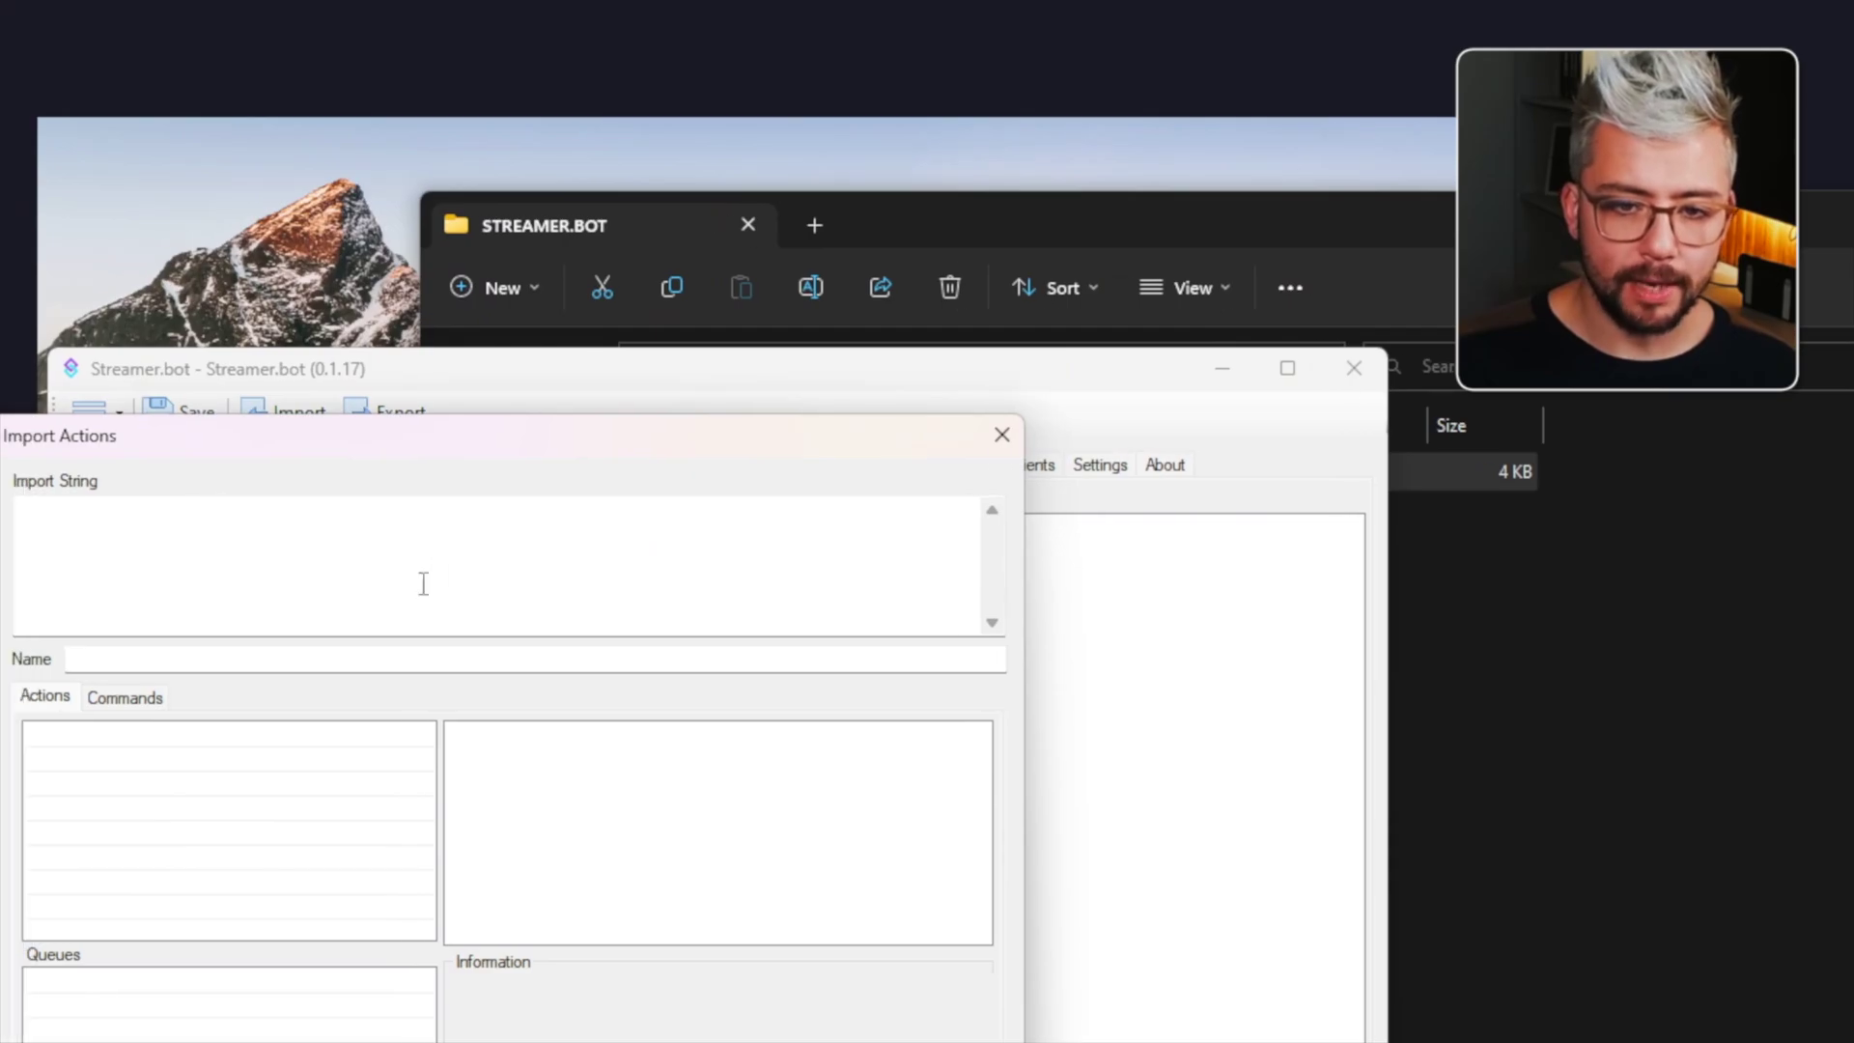
pyautogui.hotkey('alt', 'Tab')
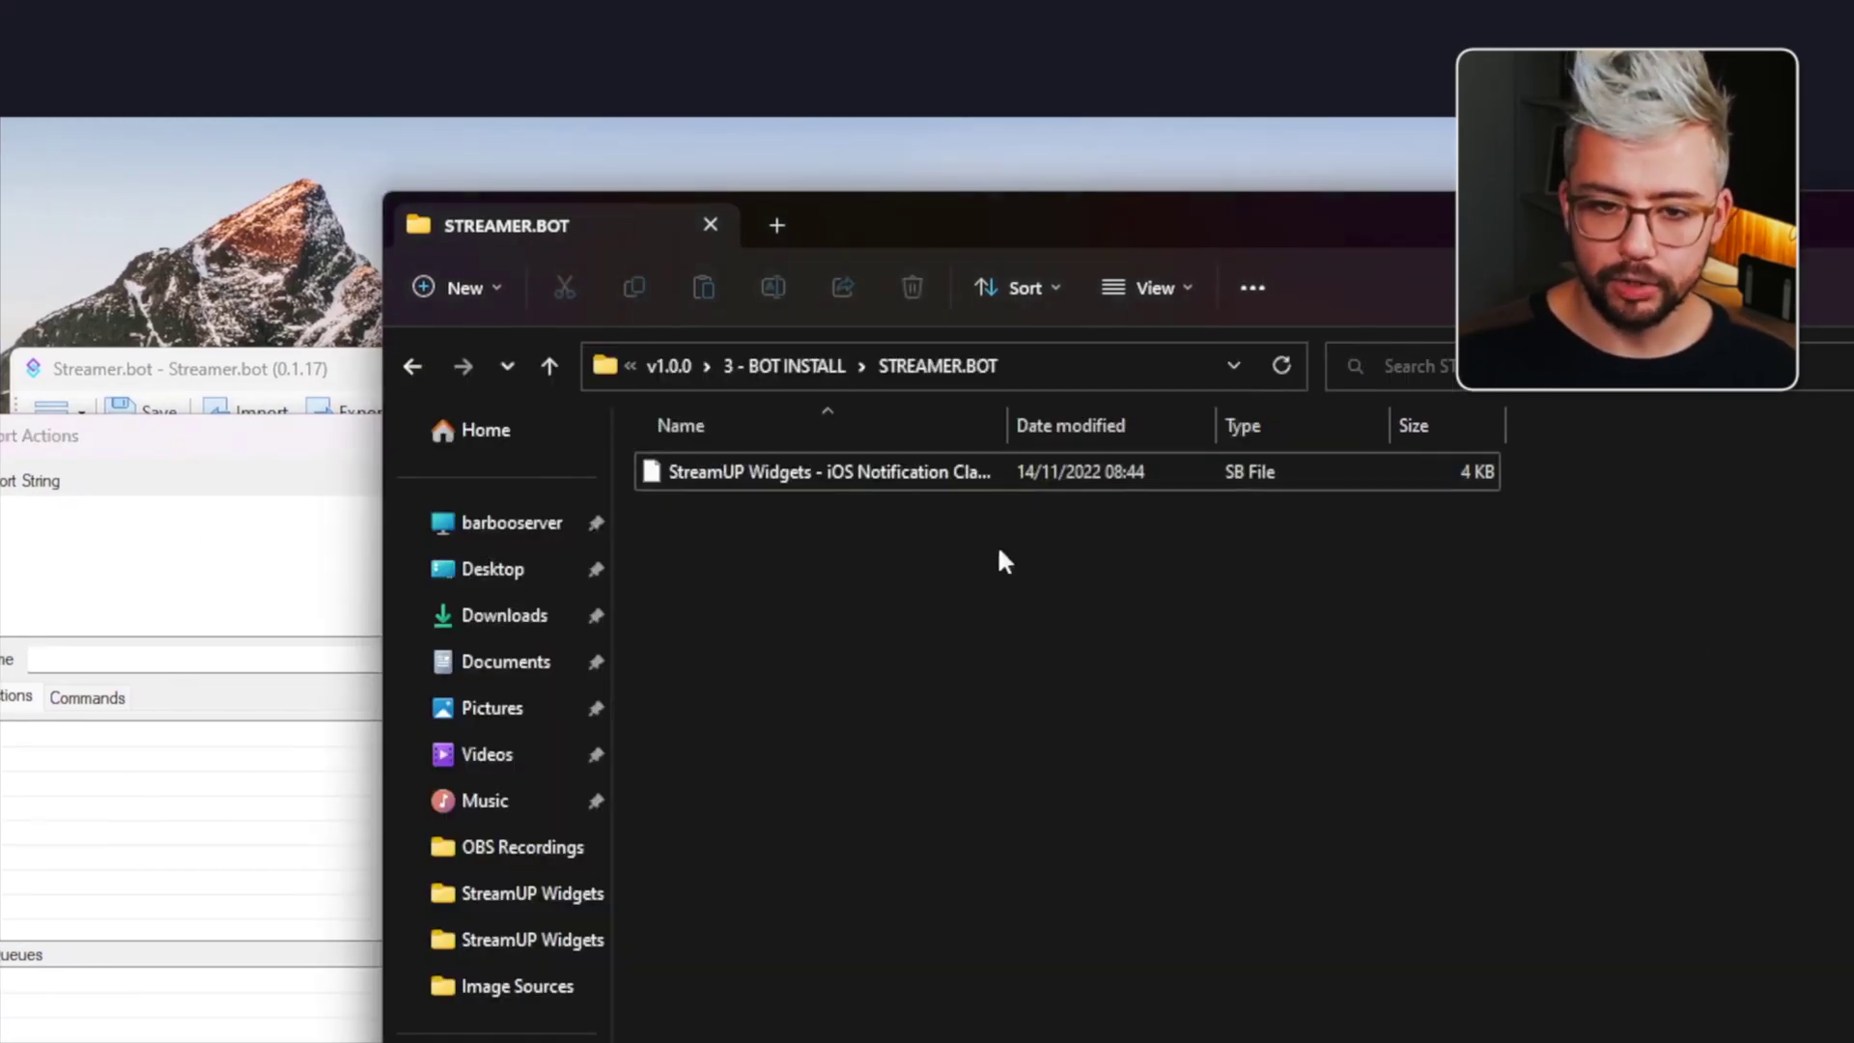
pyautogui.moveTo(907, 471); pyautogui.dragTo(242, 565)
pyautogui.click(103, 791)
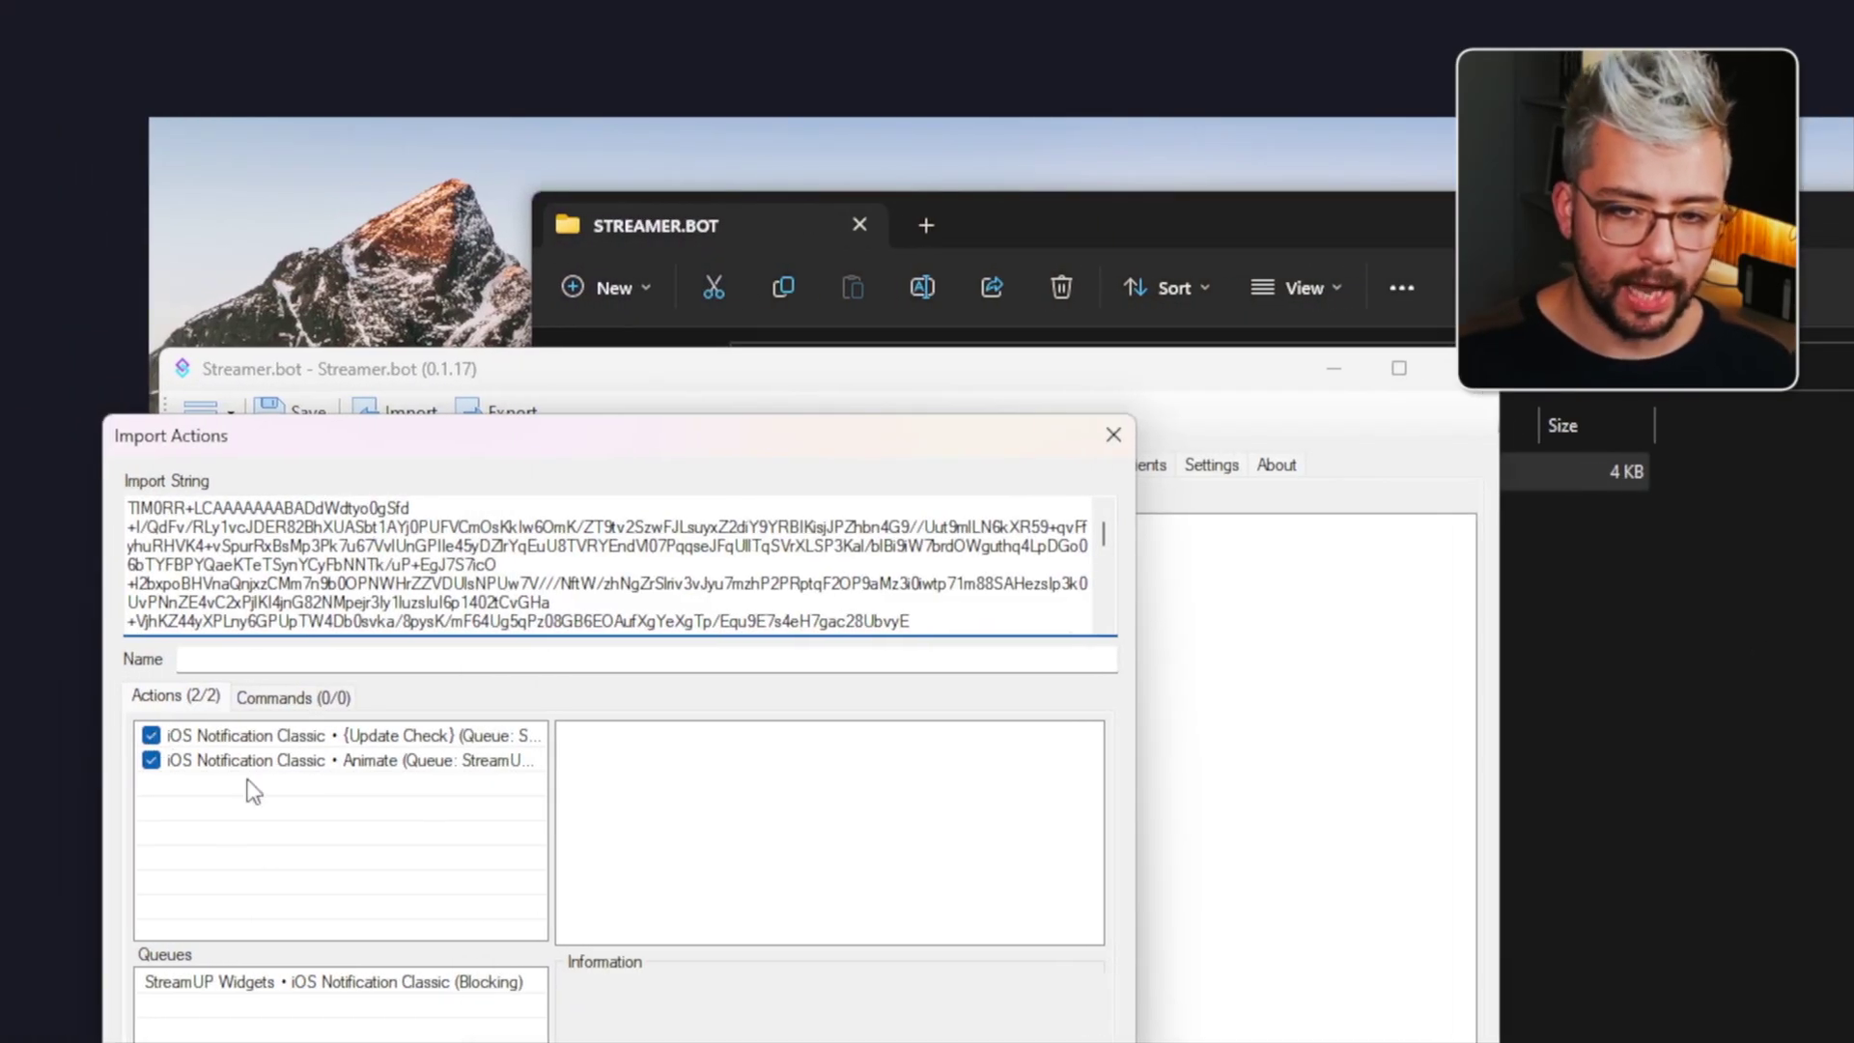
pyautogui.hotkey('ctrl', 'a')
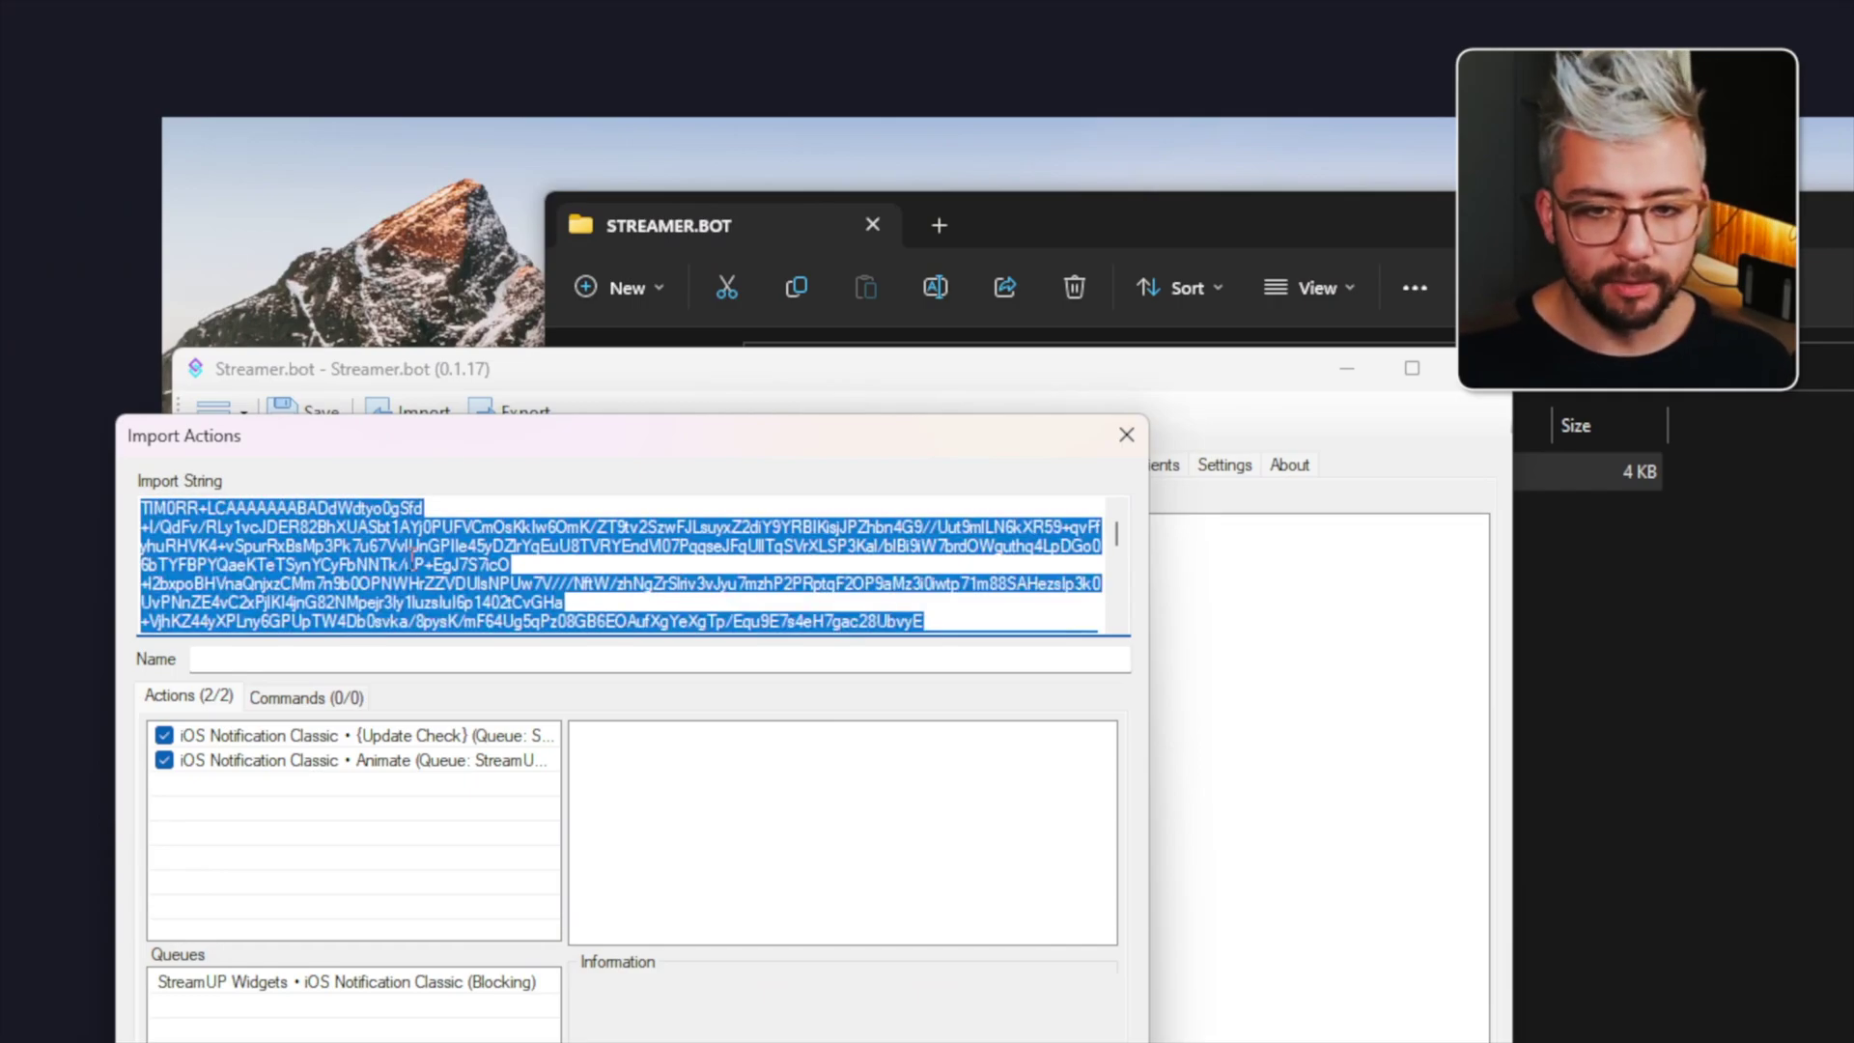
pyautogui.press('BackSpace')
pyautogui.click(1660, 606)
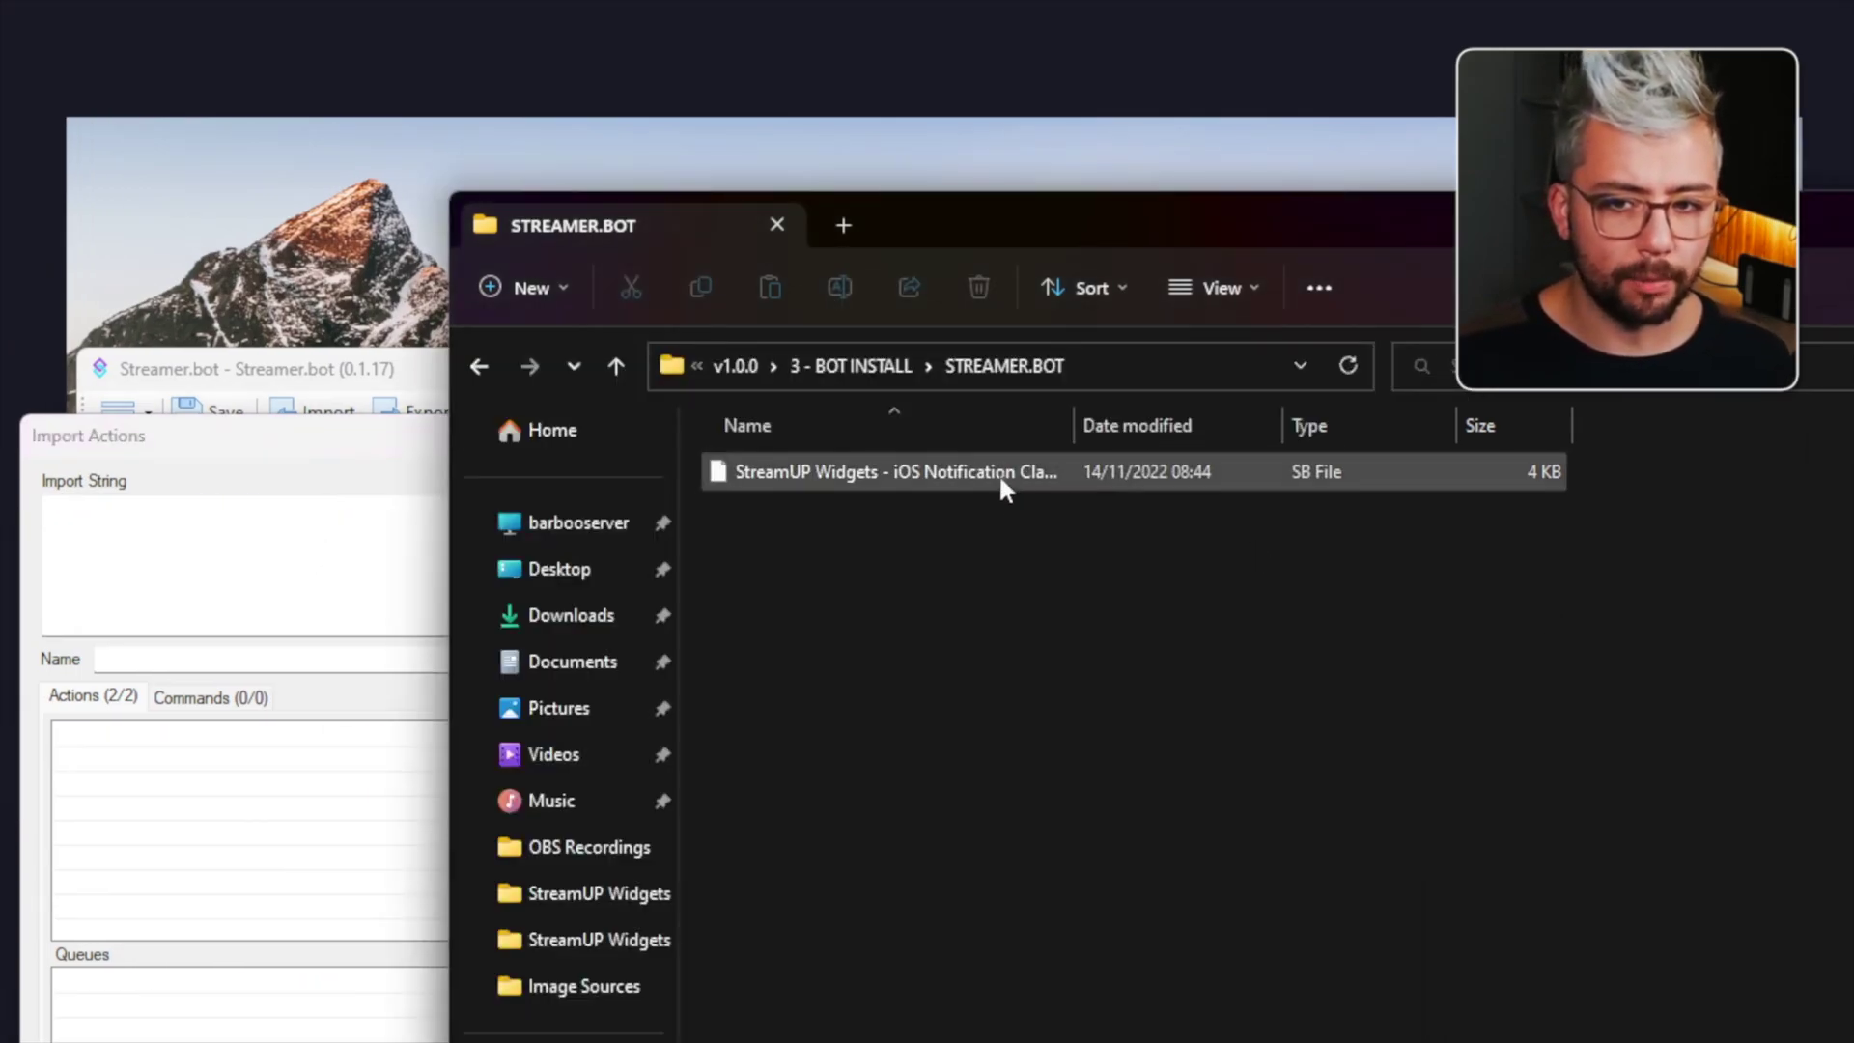
# Step: Open the SB file in Notepad and copy all of its encoded text
pyautogui.doubleClick(829, 470)
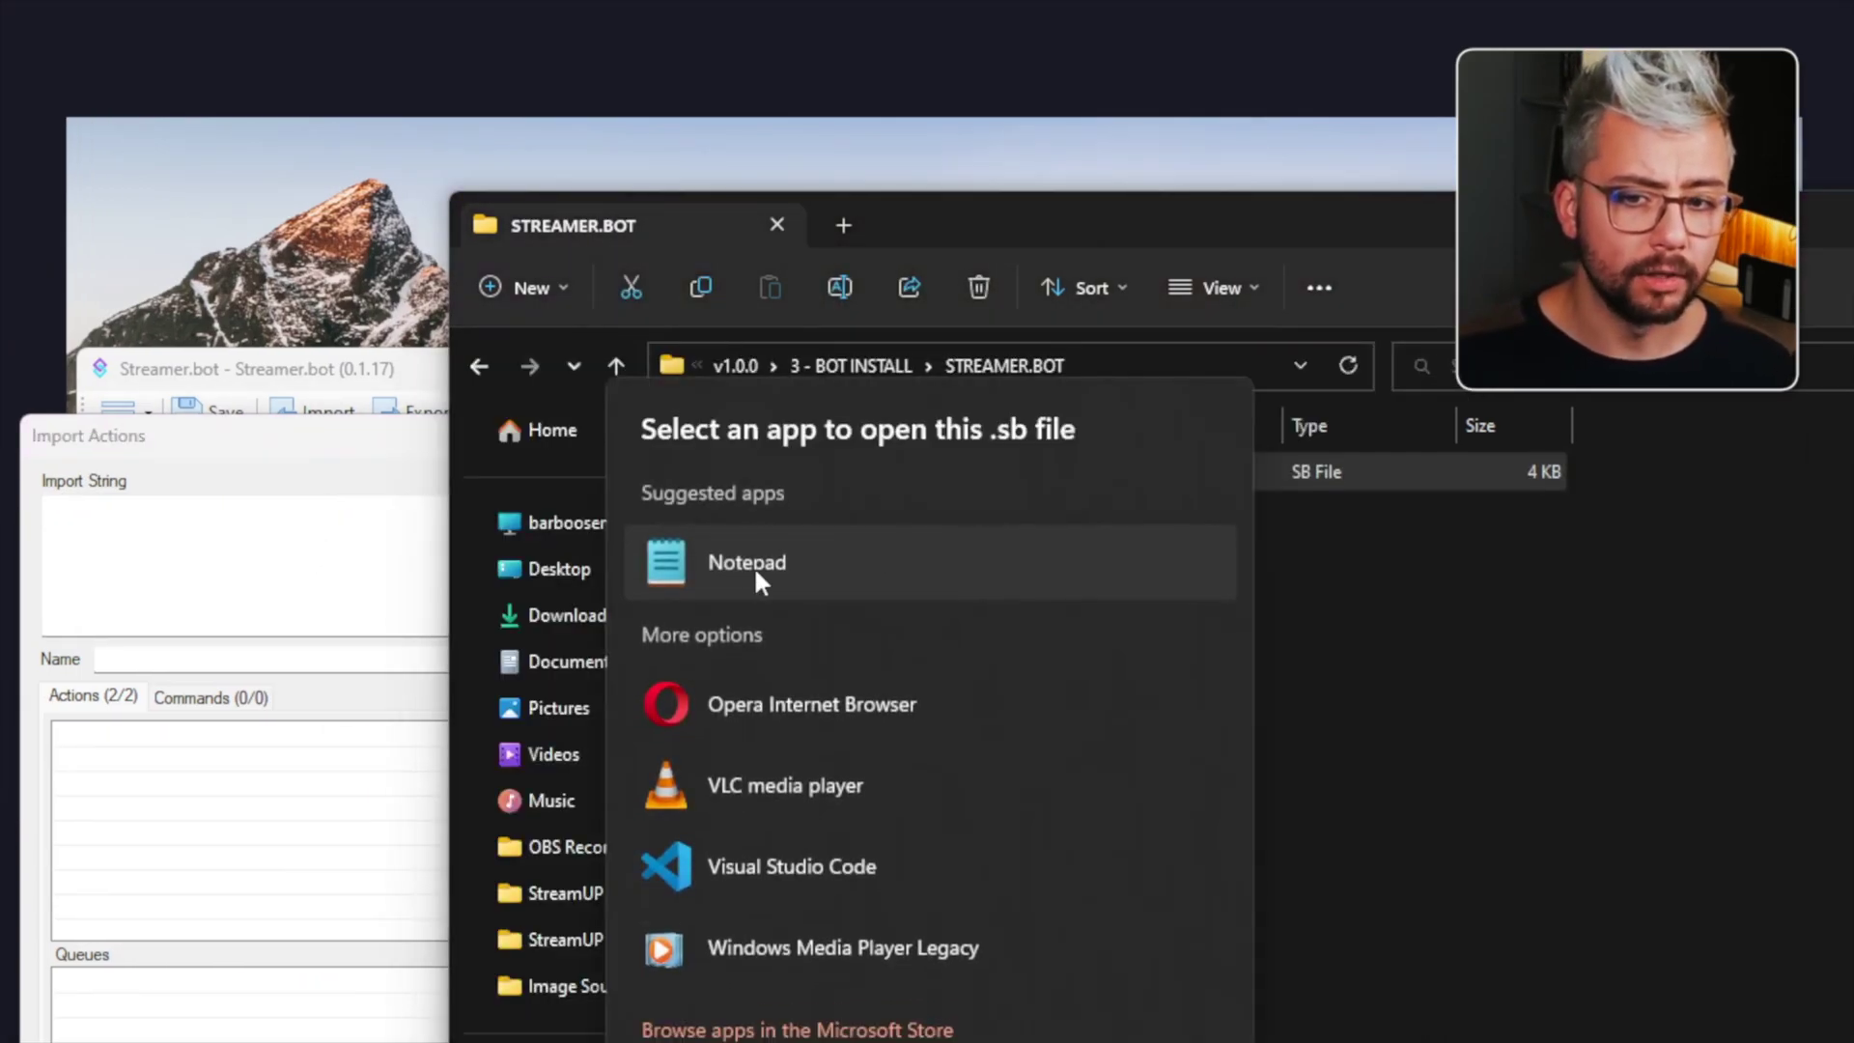
pyautogui.doubleClick(748, 563)
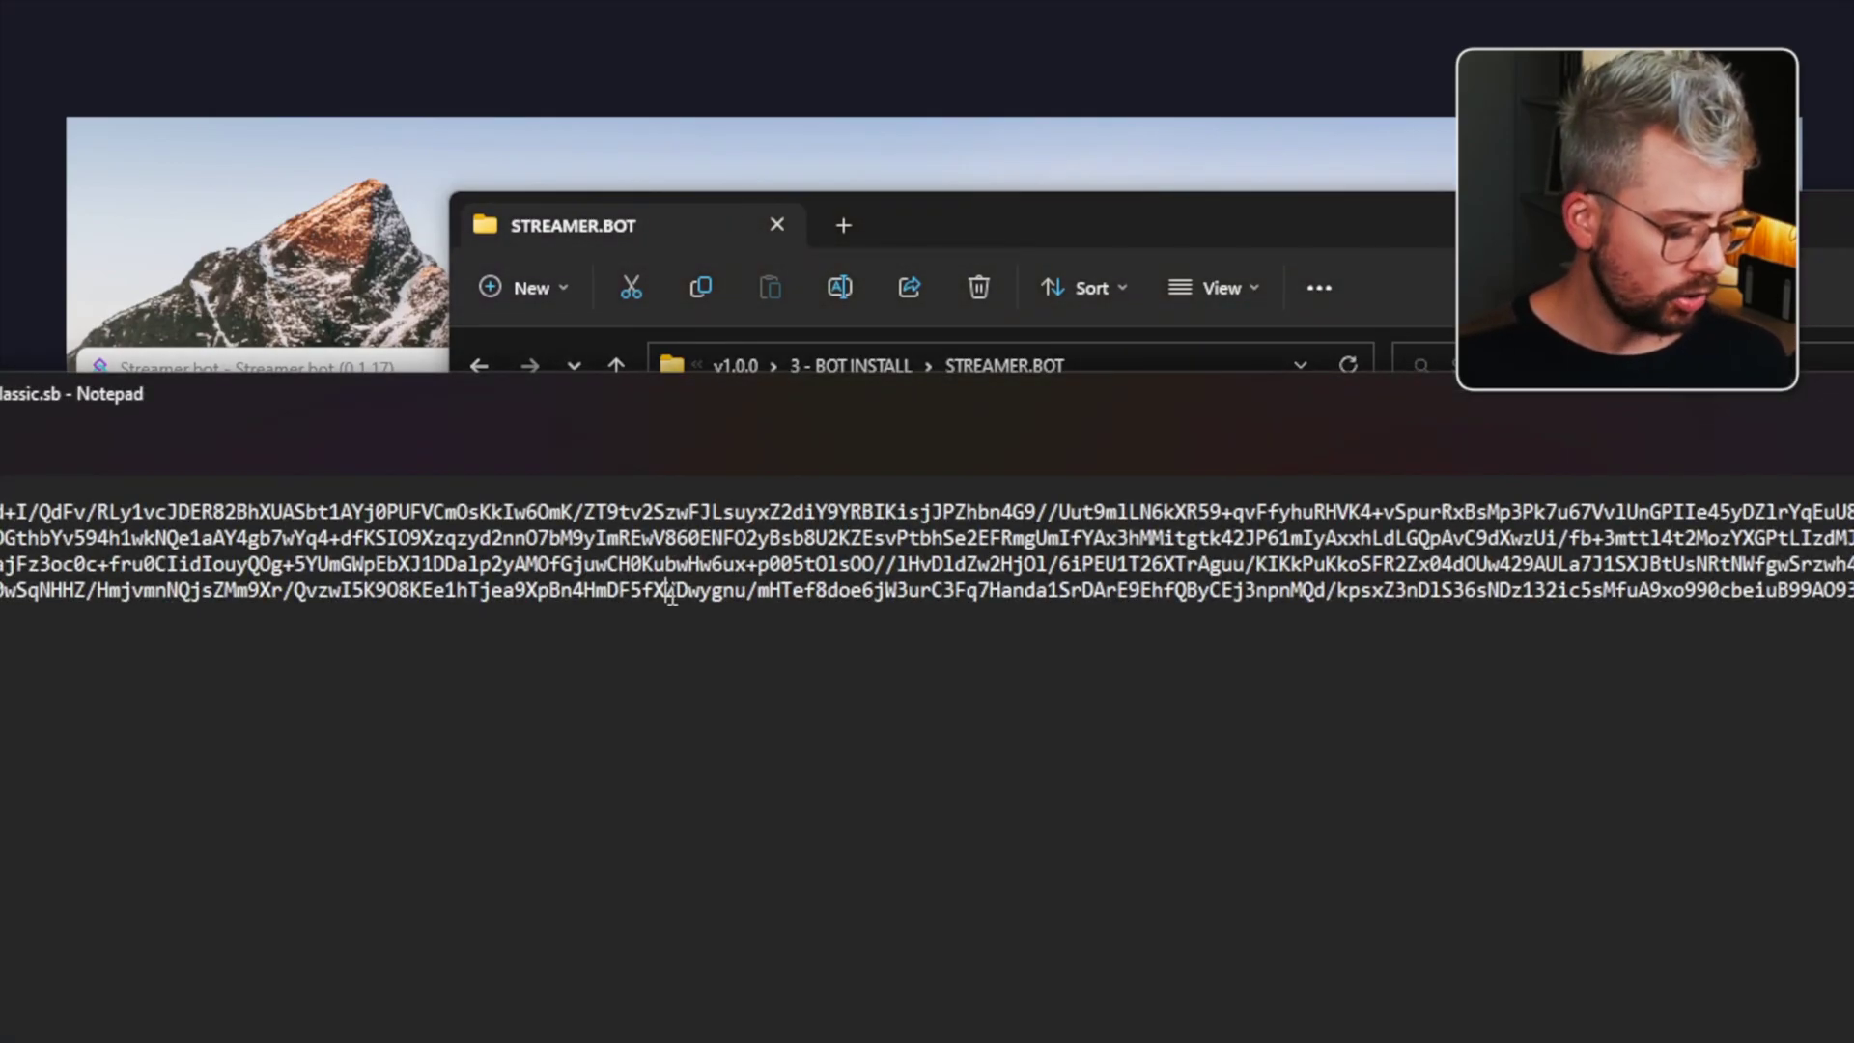
pyautogui.hotkey('ctrl', 'a')
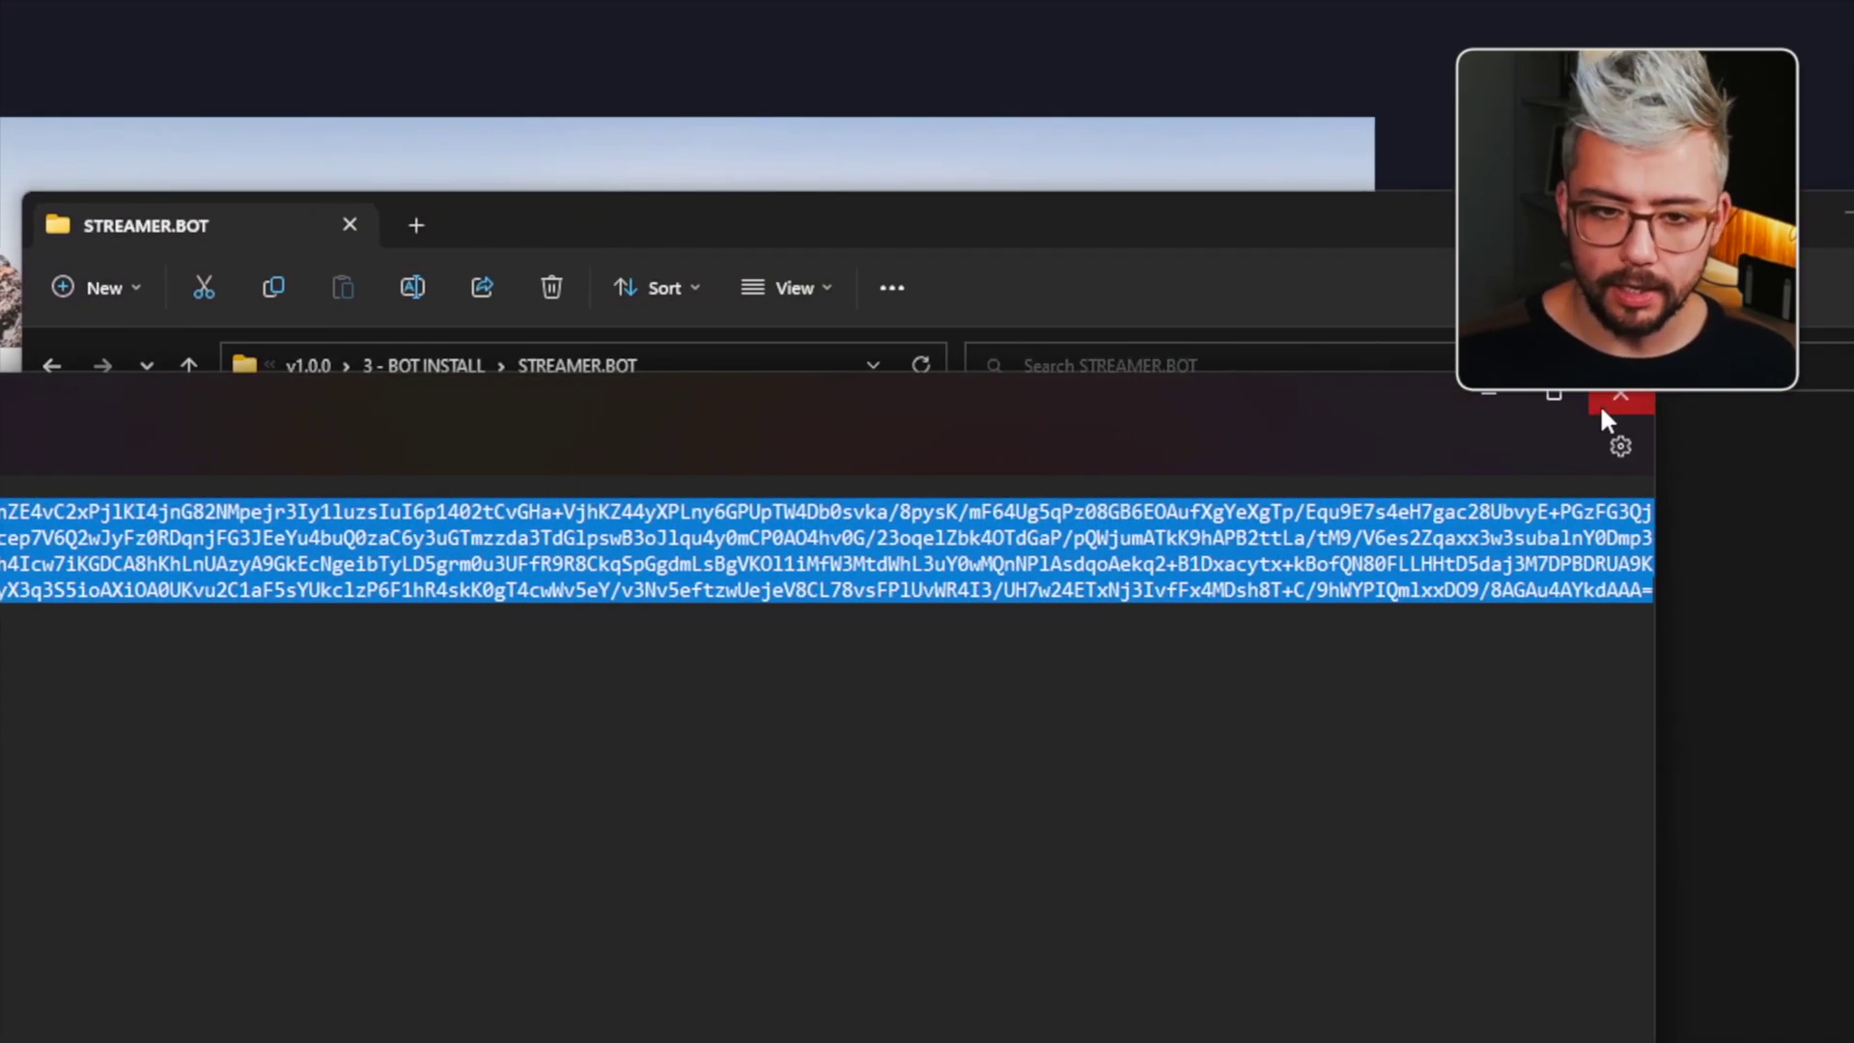
pyautogui.hotkey('ctrl', 'c')
# Step: Paste the text as the import string and import the two iOS Notification Classic actions
pyautogui.click(1604, 405)
pyautogui.click(270, 568)
pyautogui.hotkey('ctrl', 'v')
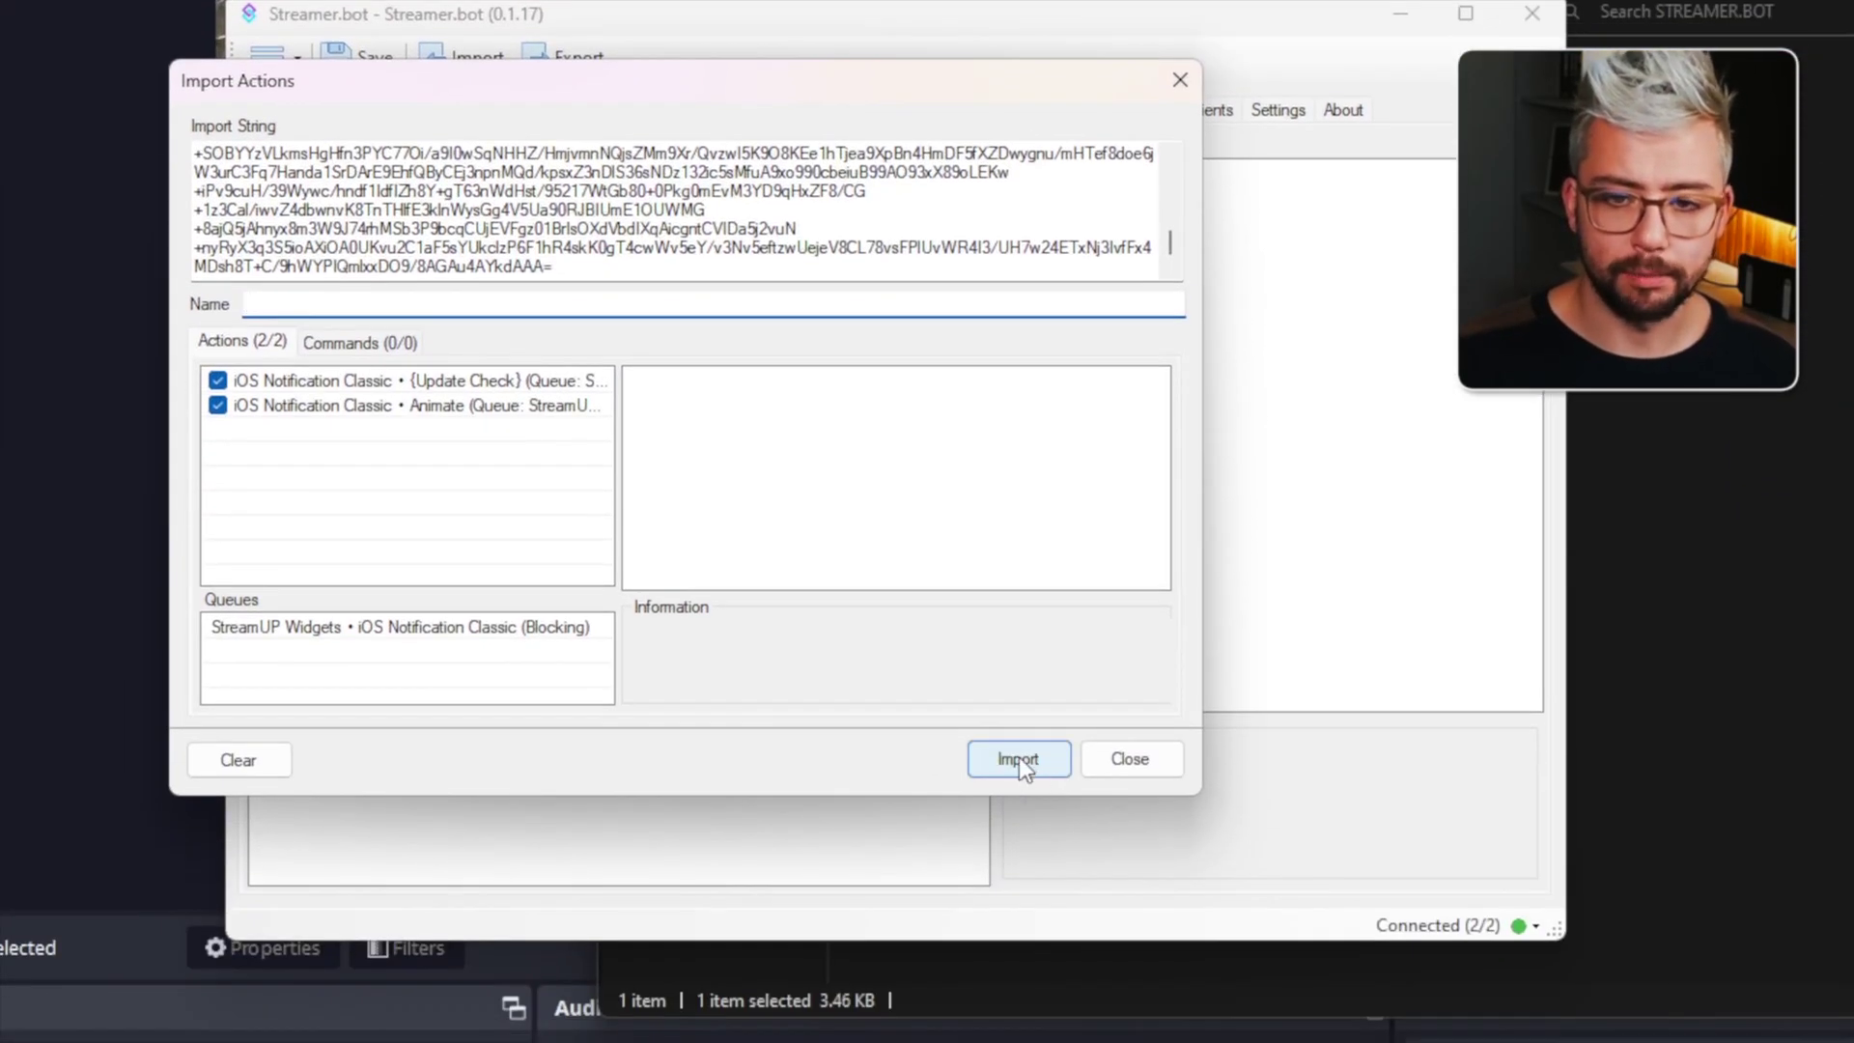
pyautogui.click(1018, 968)
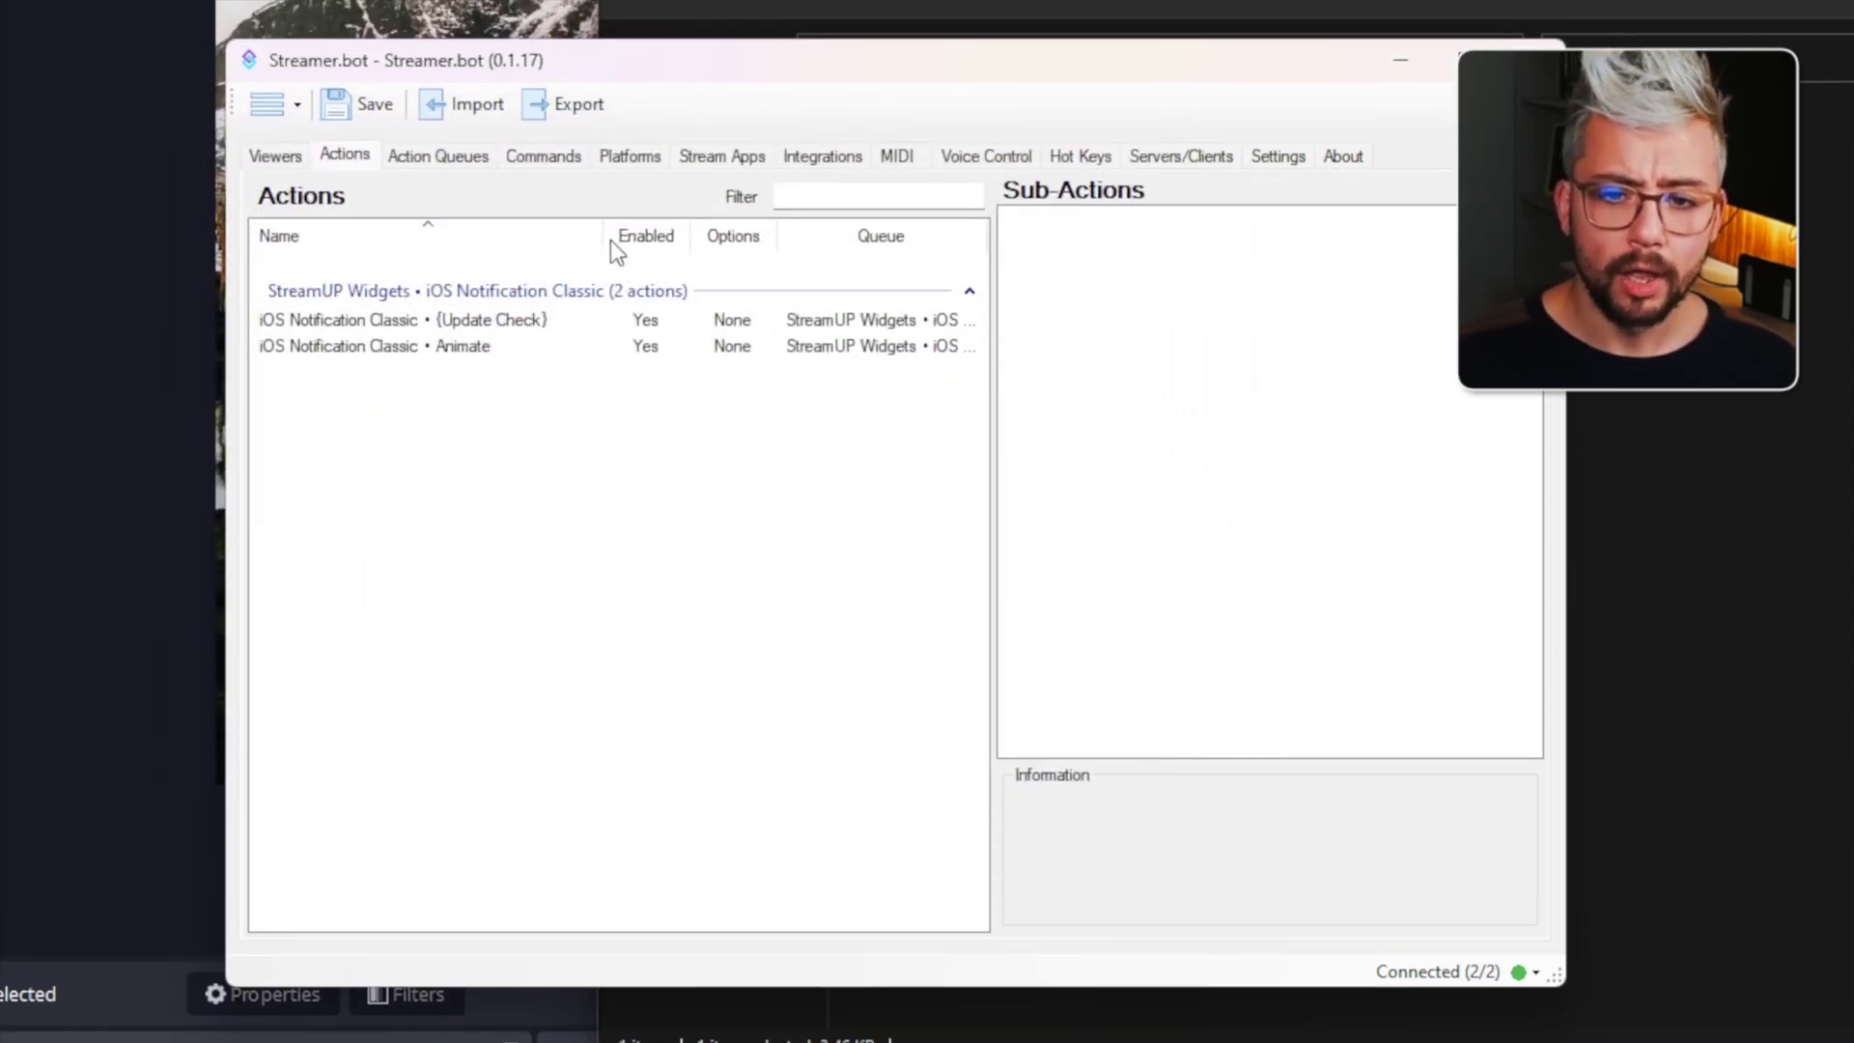
# Step: Assign iOS Notification Classic • Animate to the Twitch First Words event, then return to OBS
pyautogui.click(635, 158)
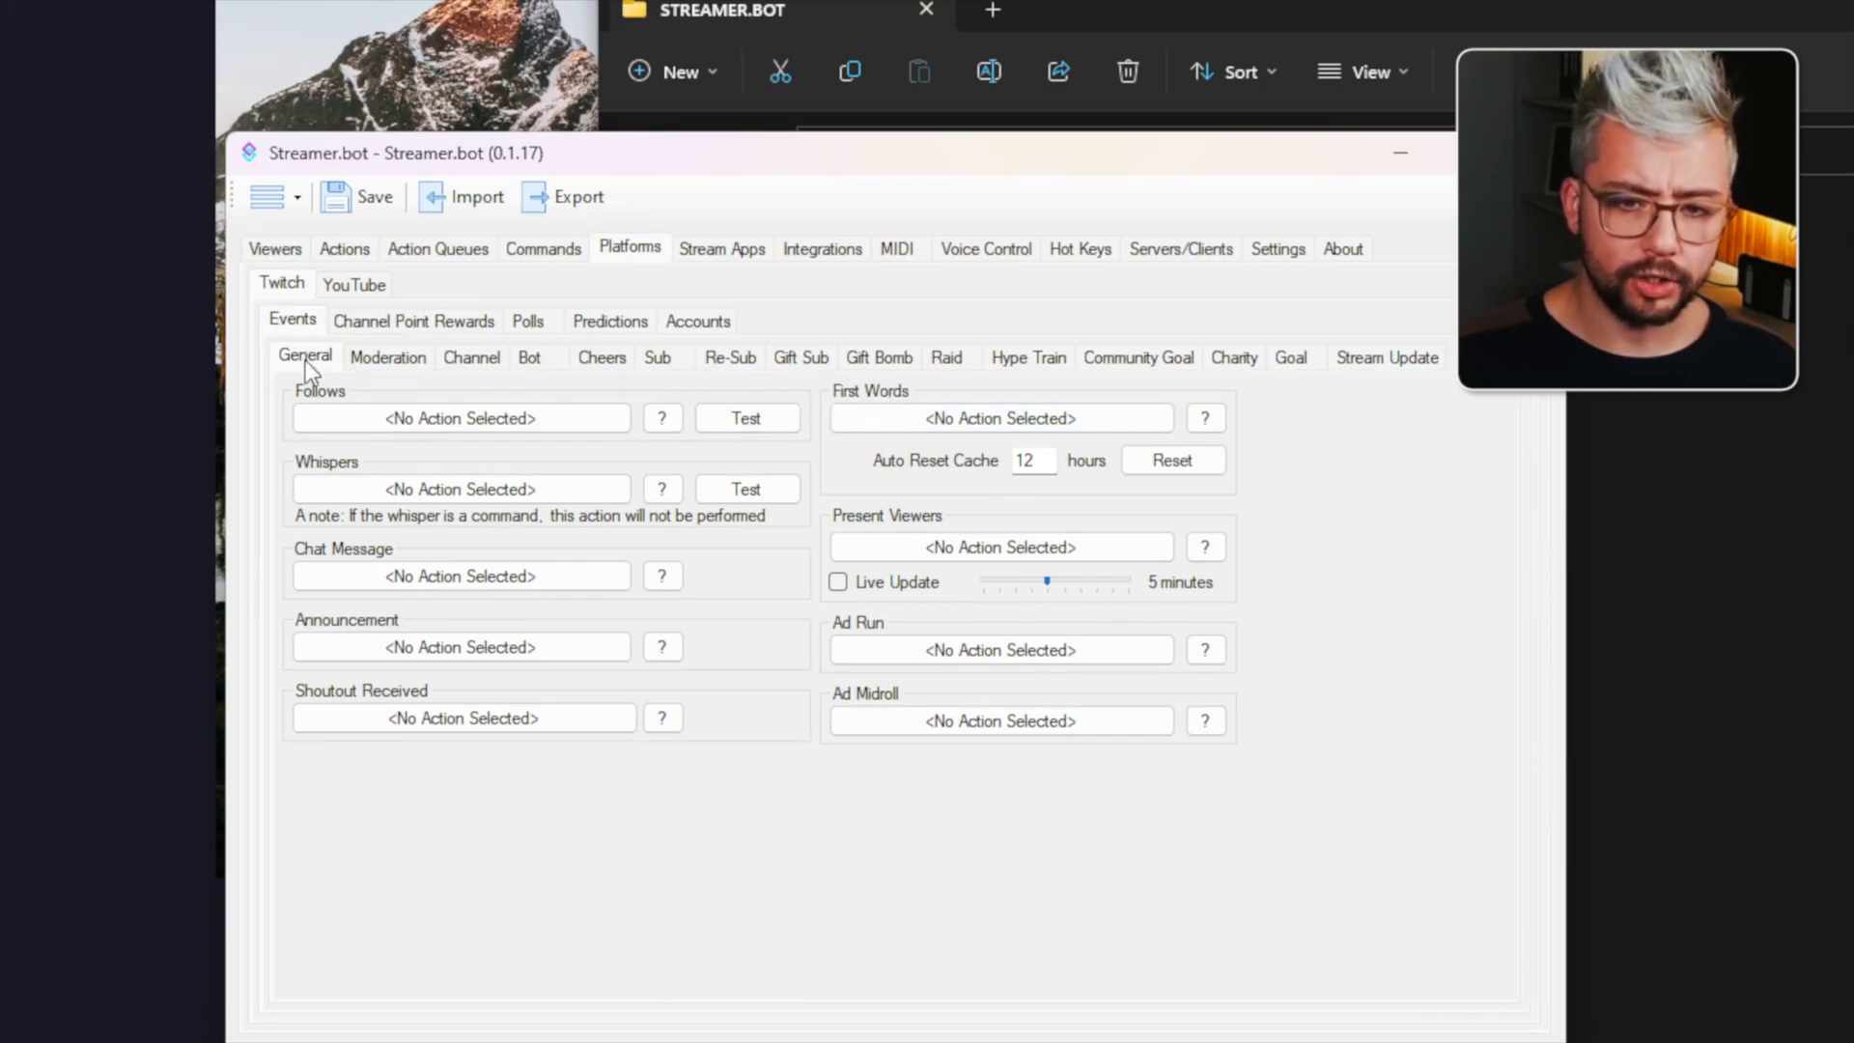
pyautogui.click(1006, 429)
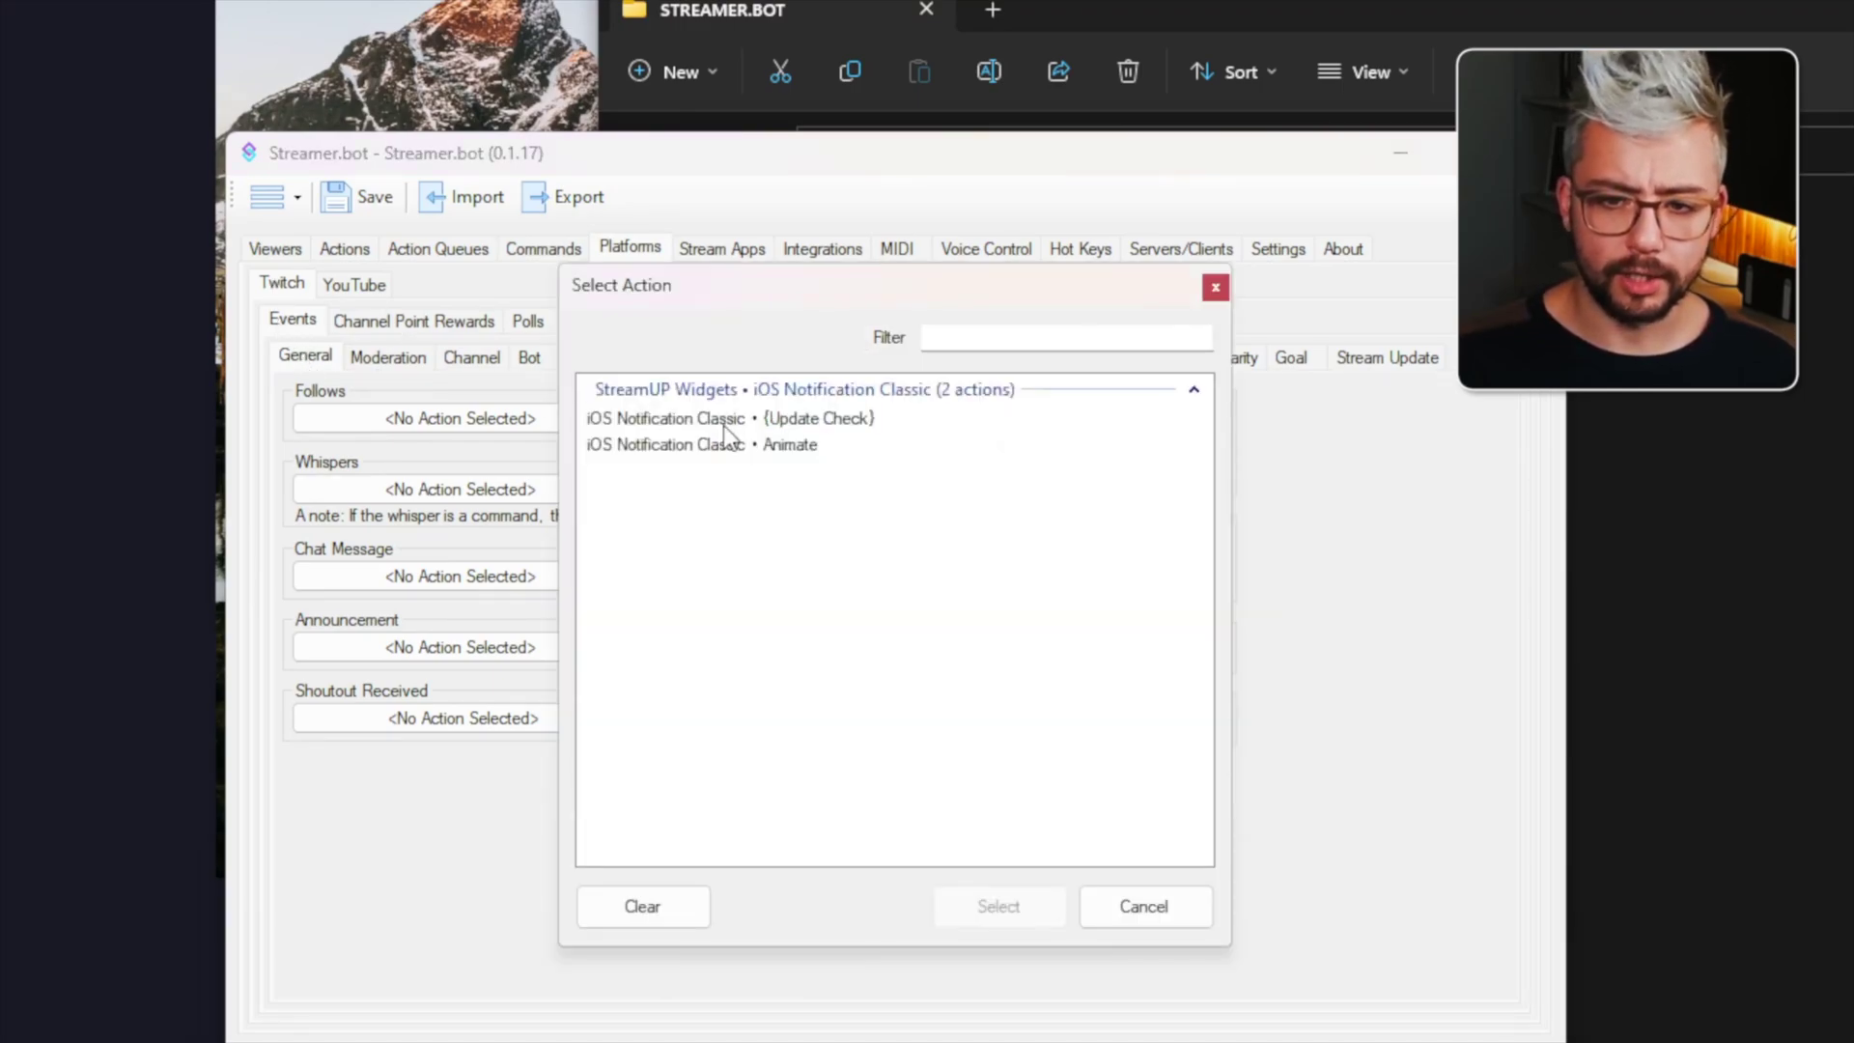
pyautogui.click(653, 446)
pyautogui.click(1039, 906)
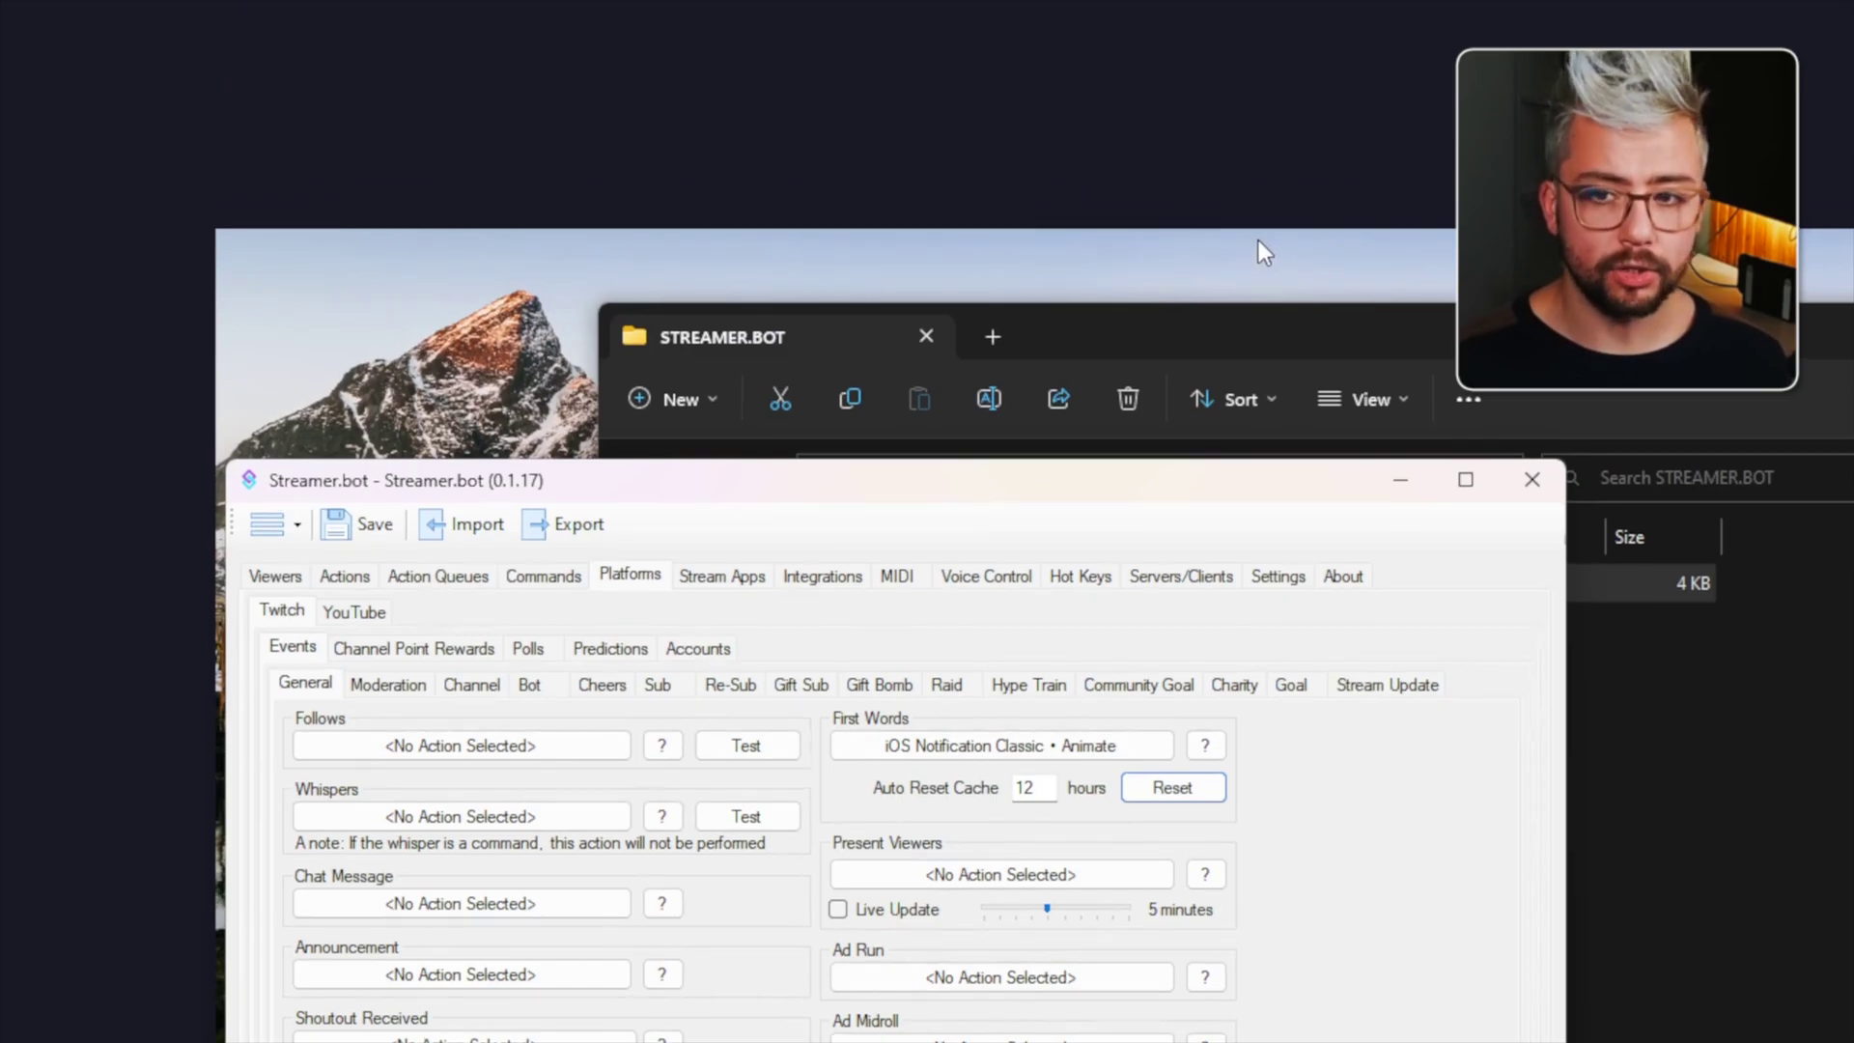
pyautogui.click(1258, 242)
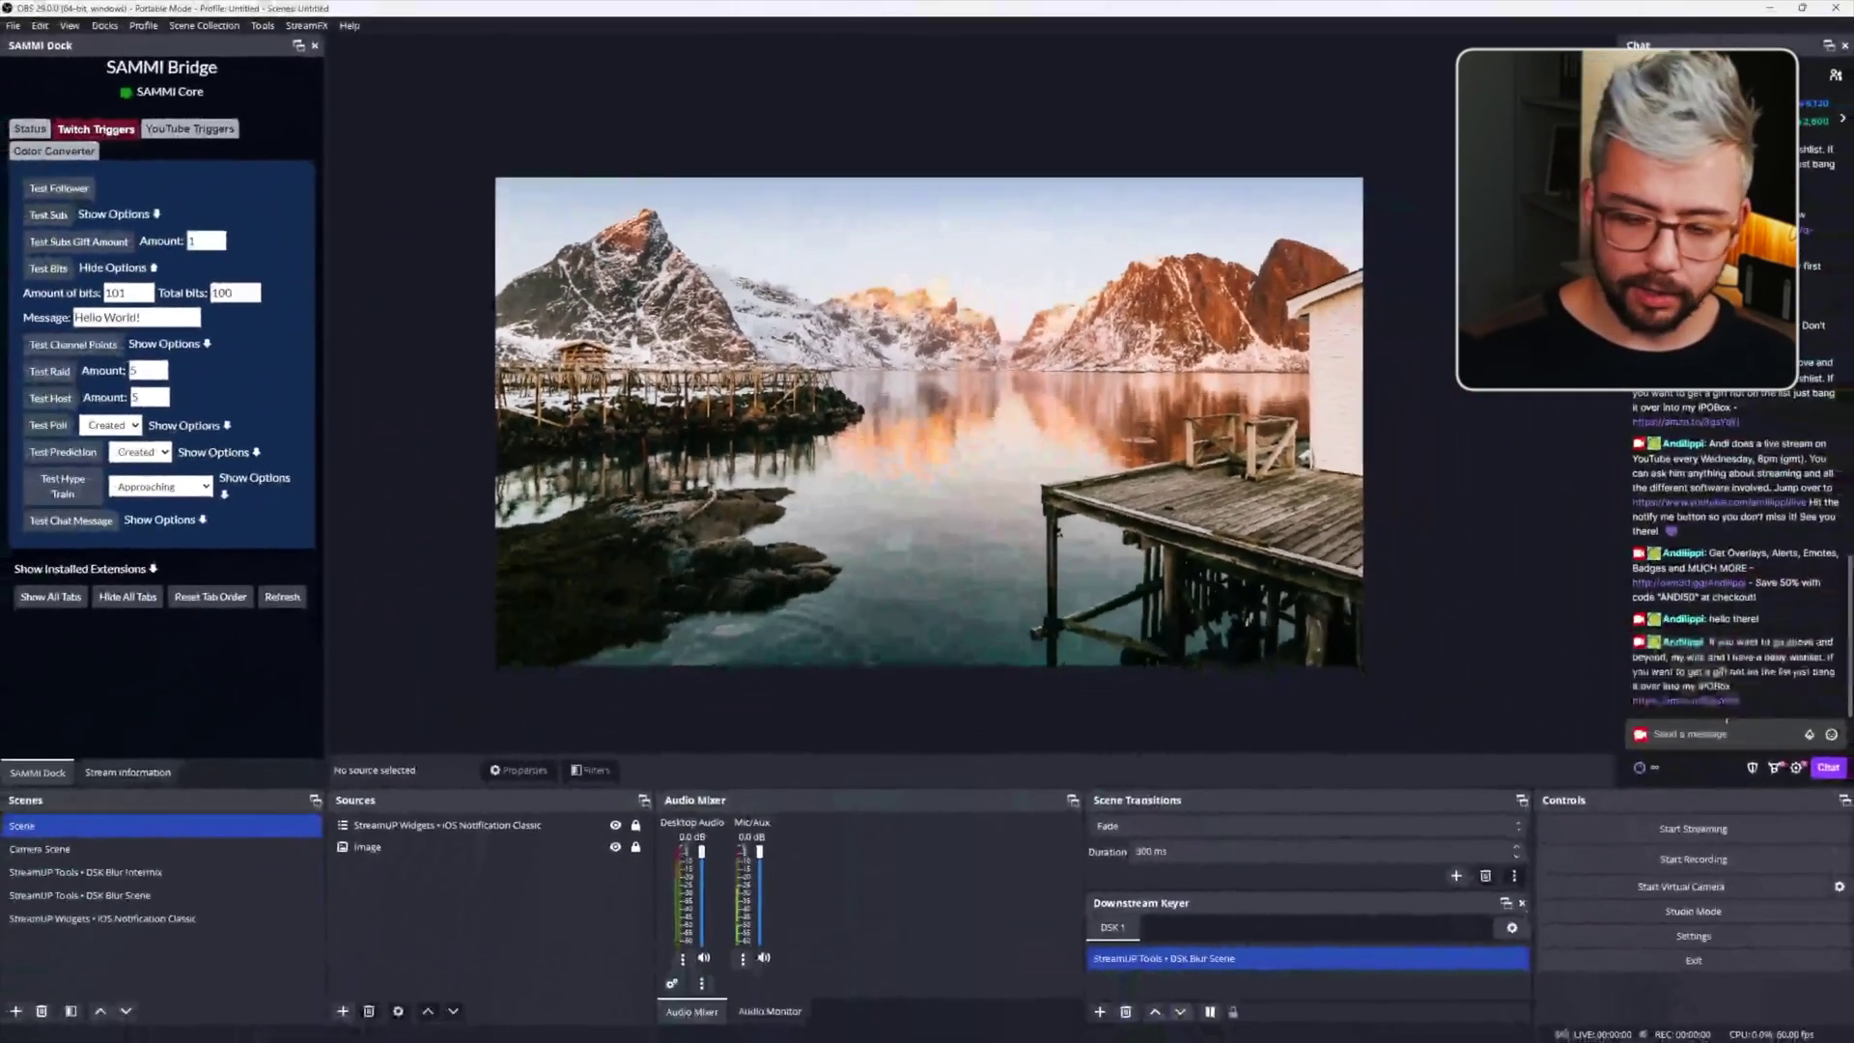
# Step: Send the chat message 'this is a test message' to trigger the notification
pyautogui.click(1730, 731)
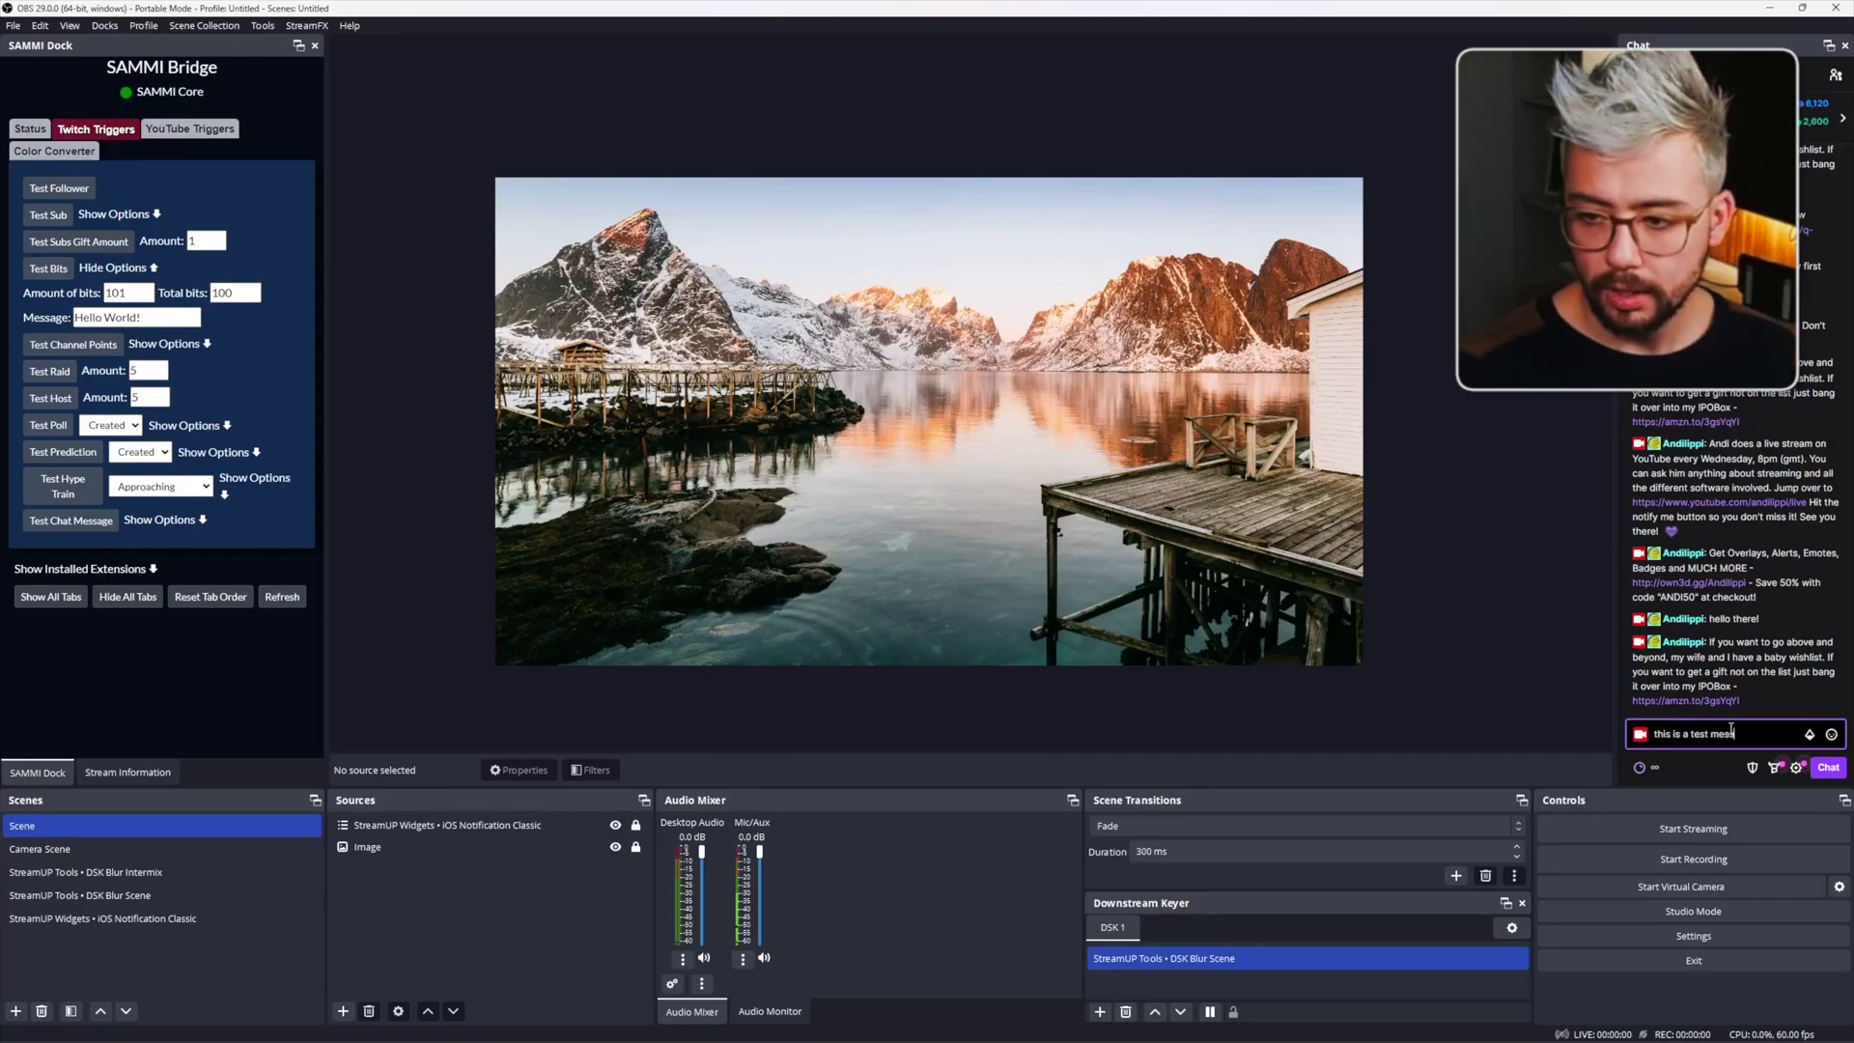
pyautogui.press('Return')
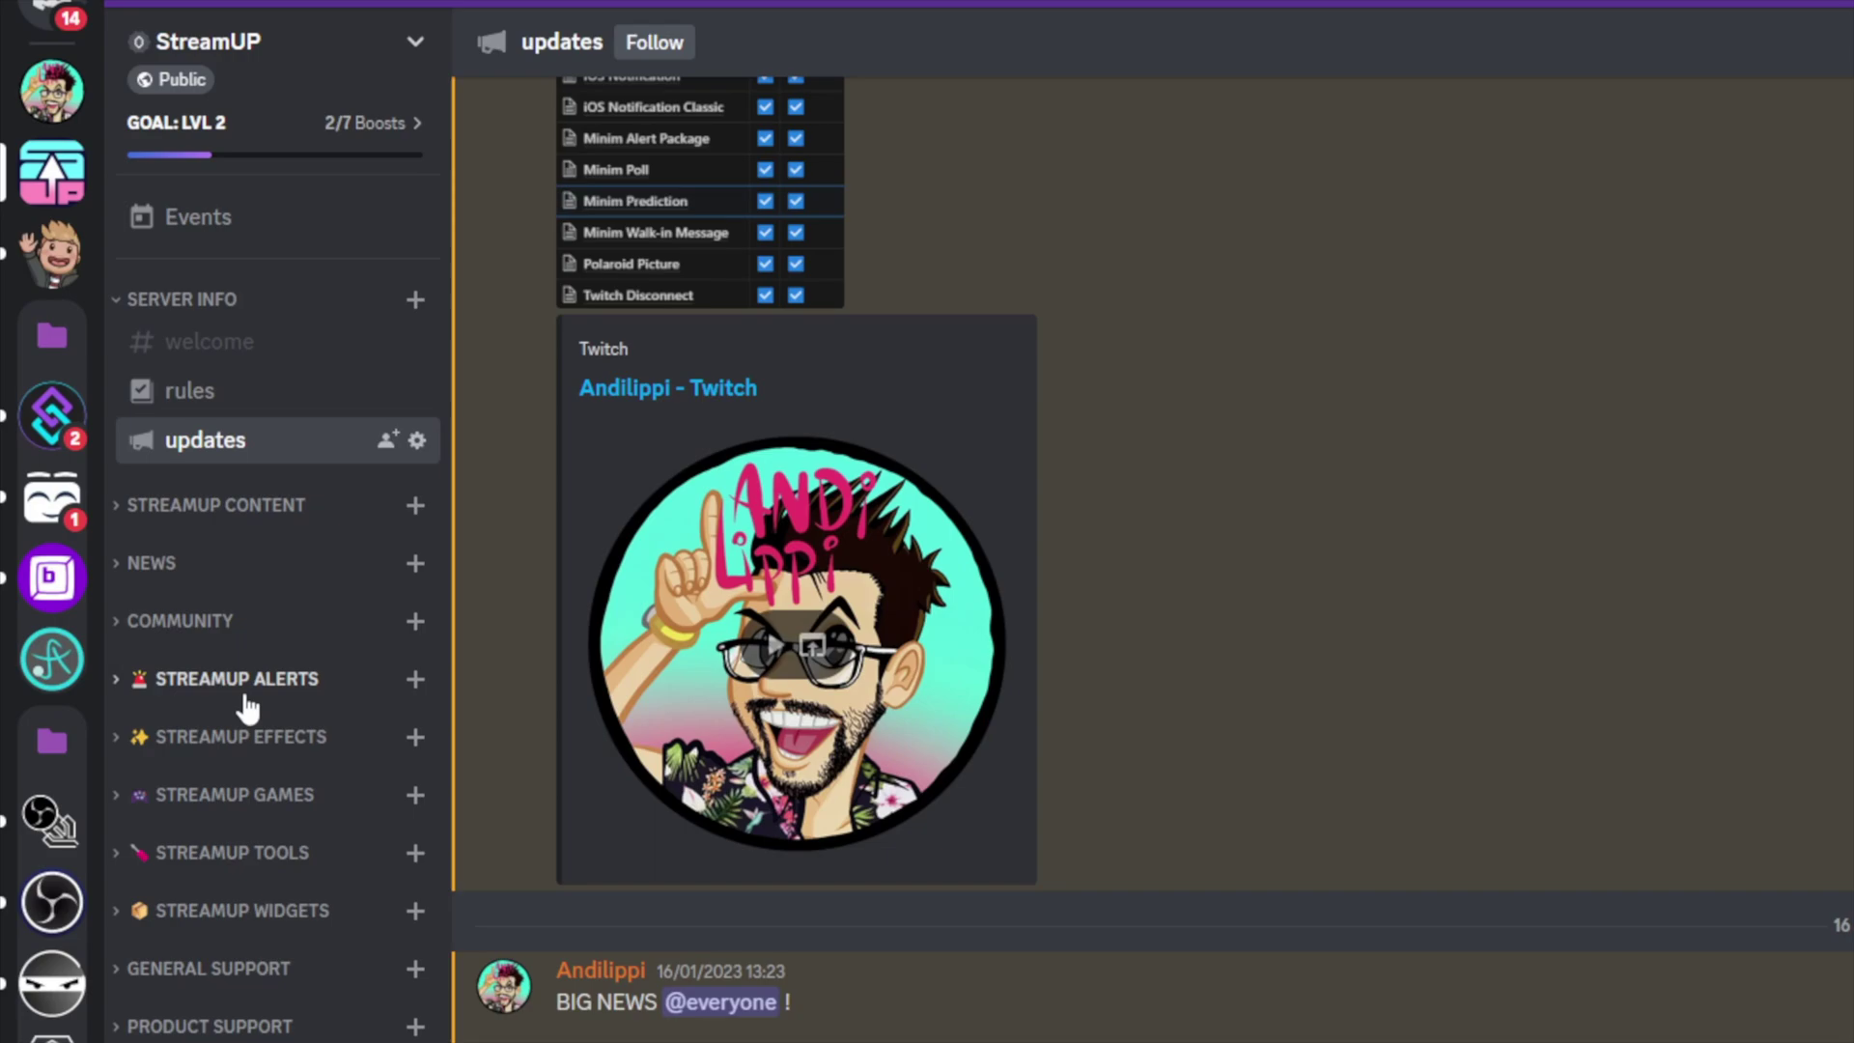
# Step: Expand STREAMUP ALERTS and open the final-fantasy-vii-alerts forum
pyautogui.click(213, 688)
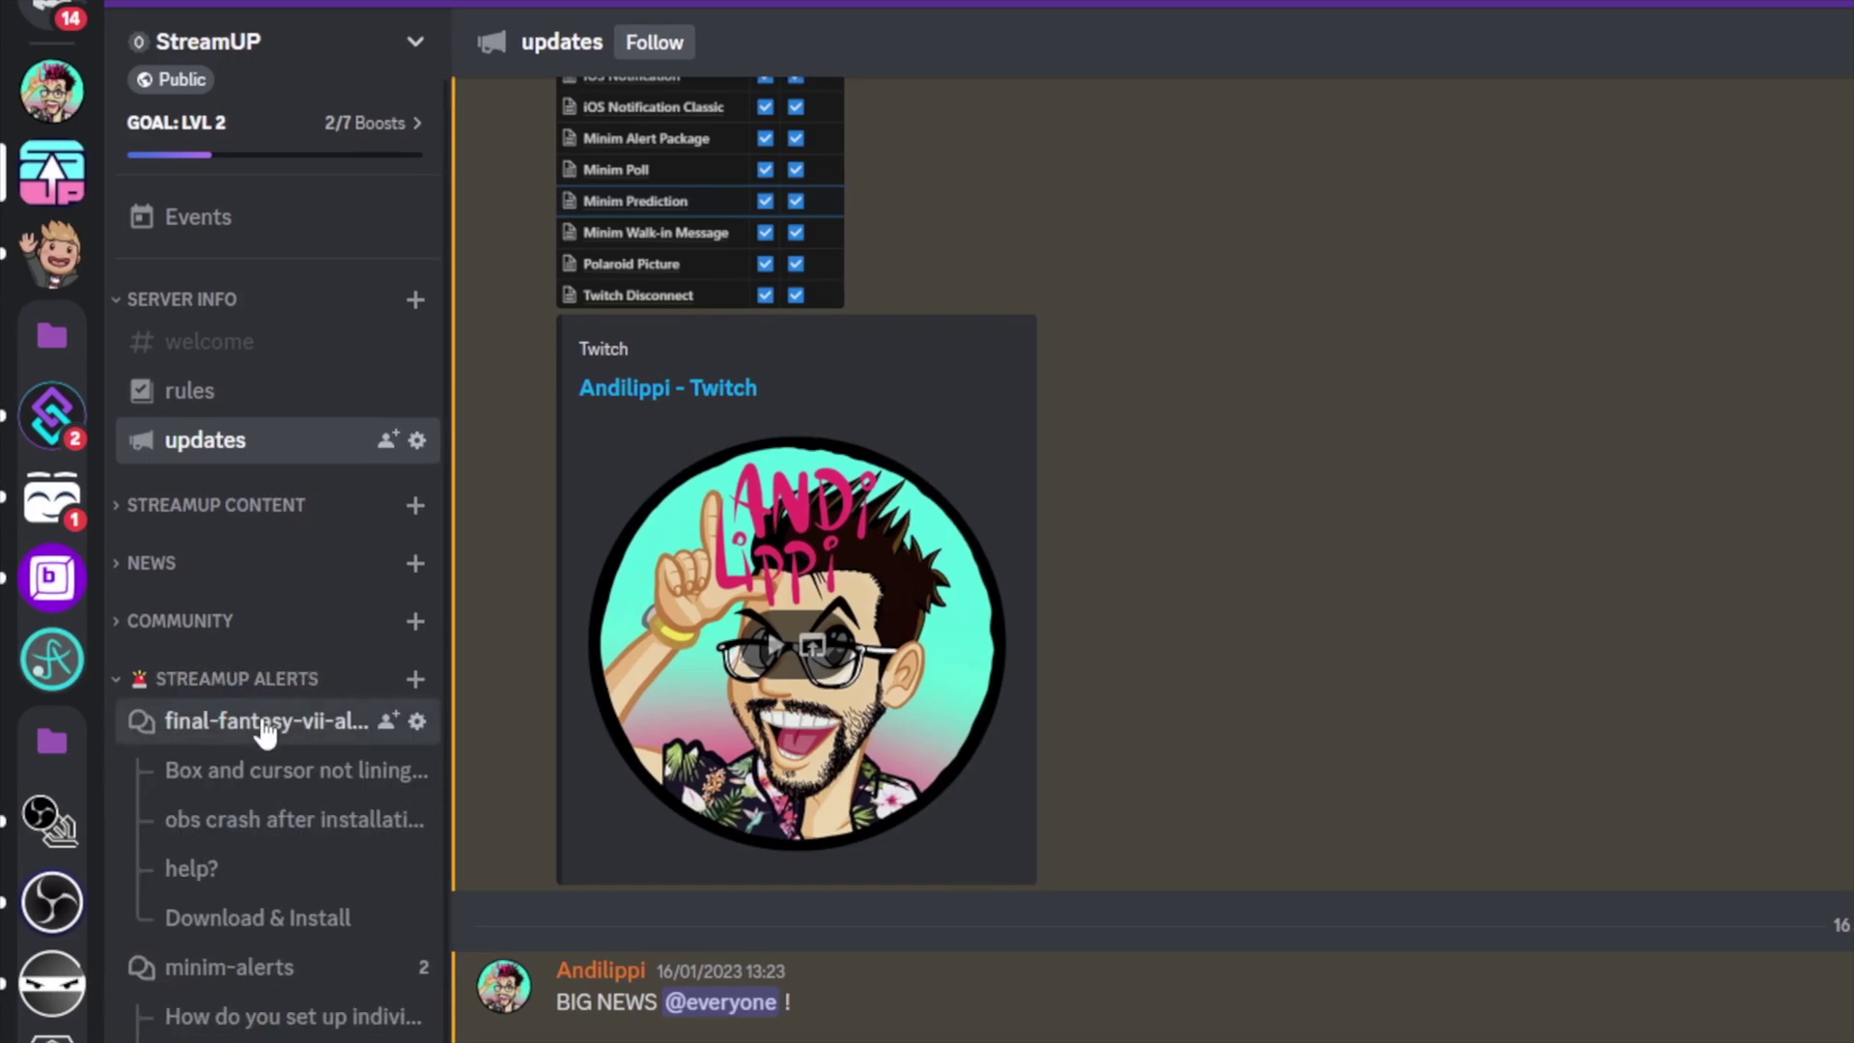
pyautogui.click(263, 723)
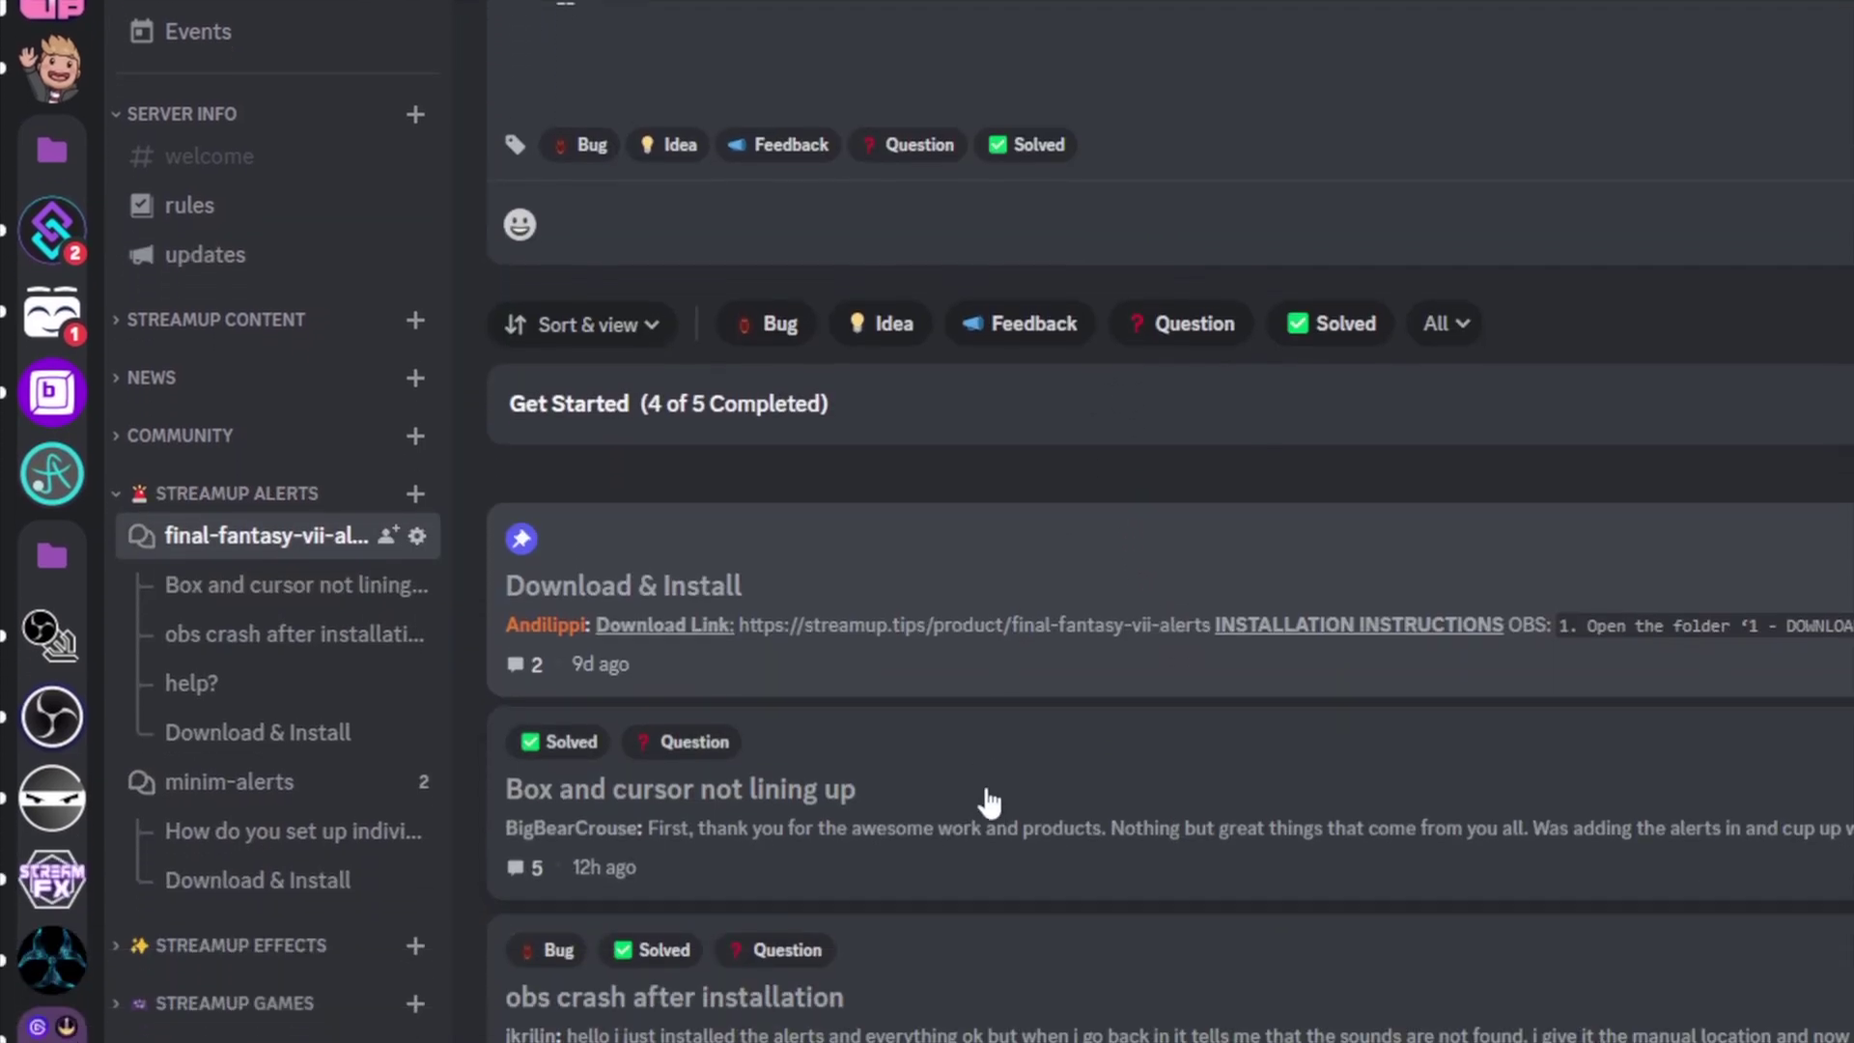